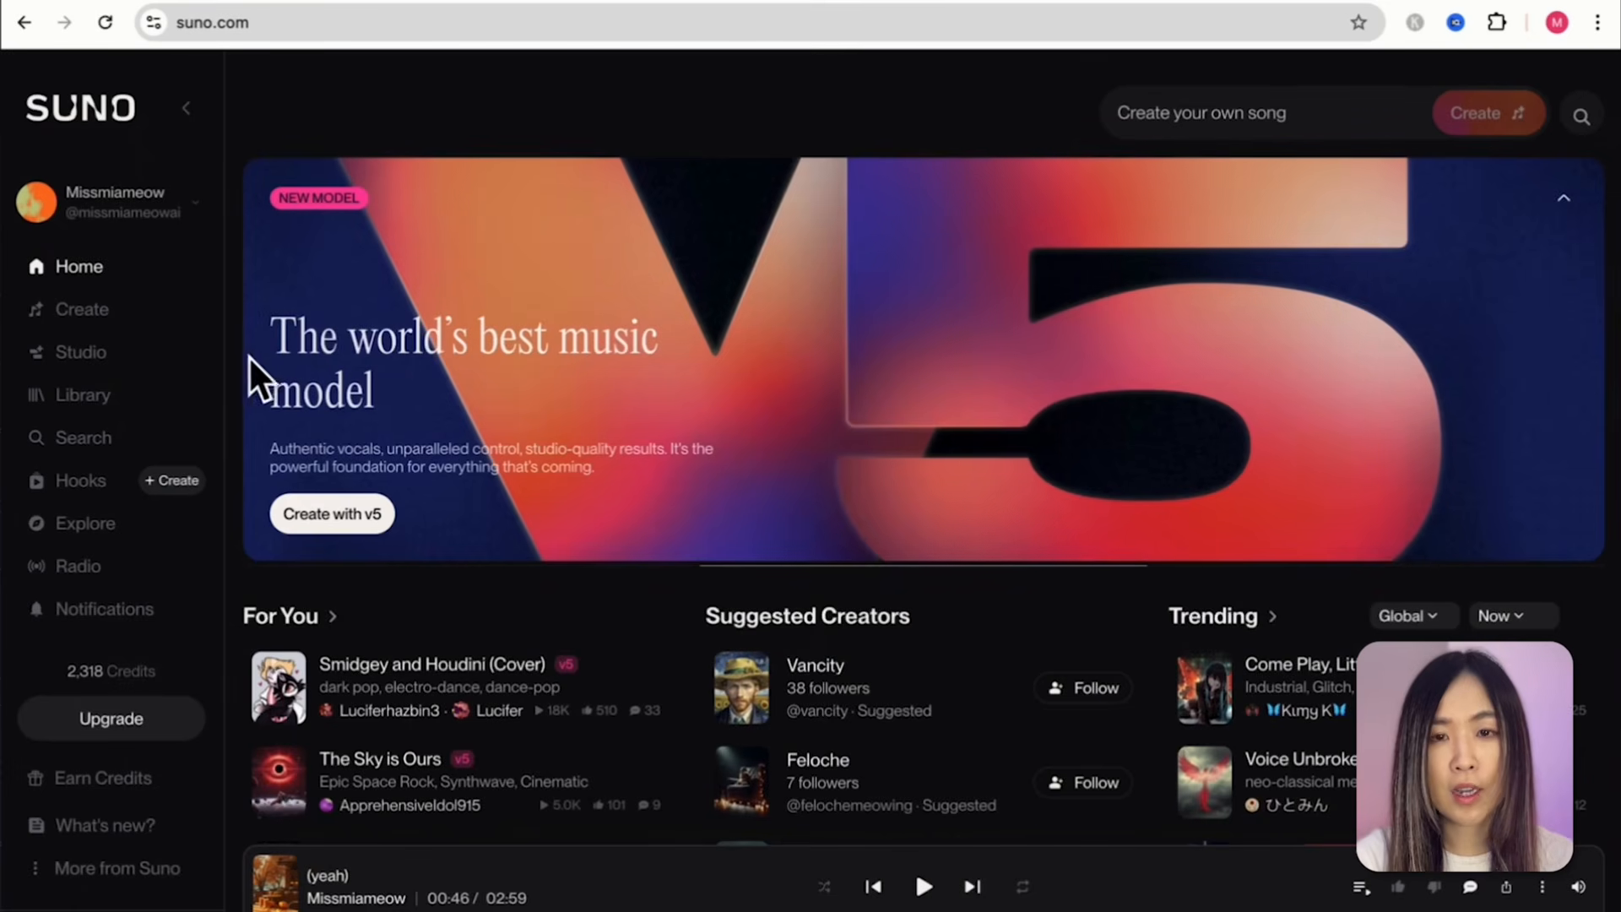
Step: Open Suno's song creation page, view the Simple mode and return to Custom mode
{"action": "left_click", "coordinate": [85, 314]}
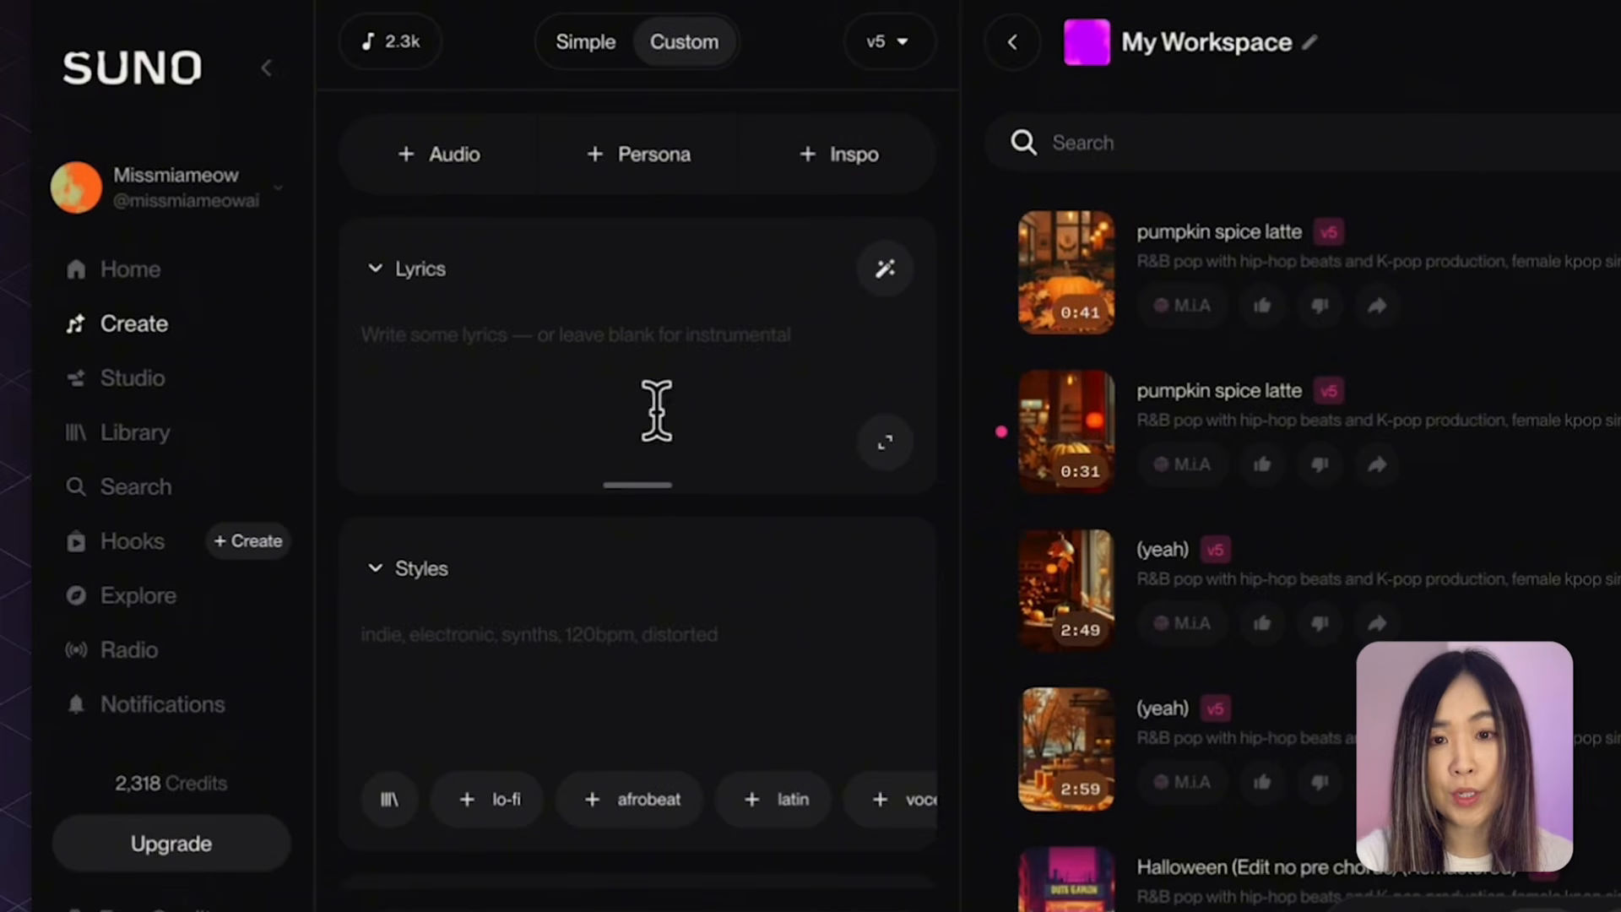
{"action": "left_click", "coordinate": [583, 67]}
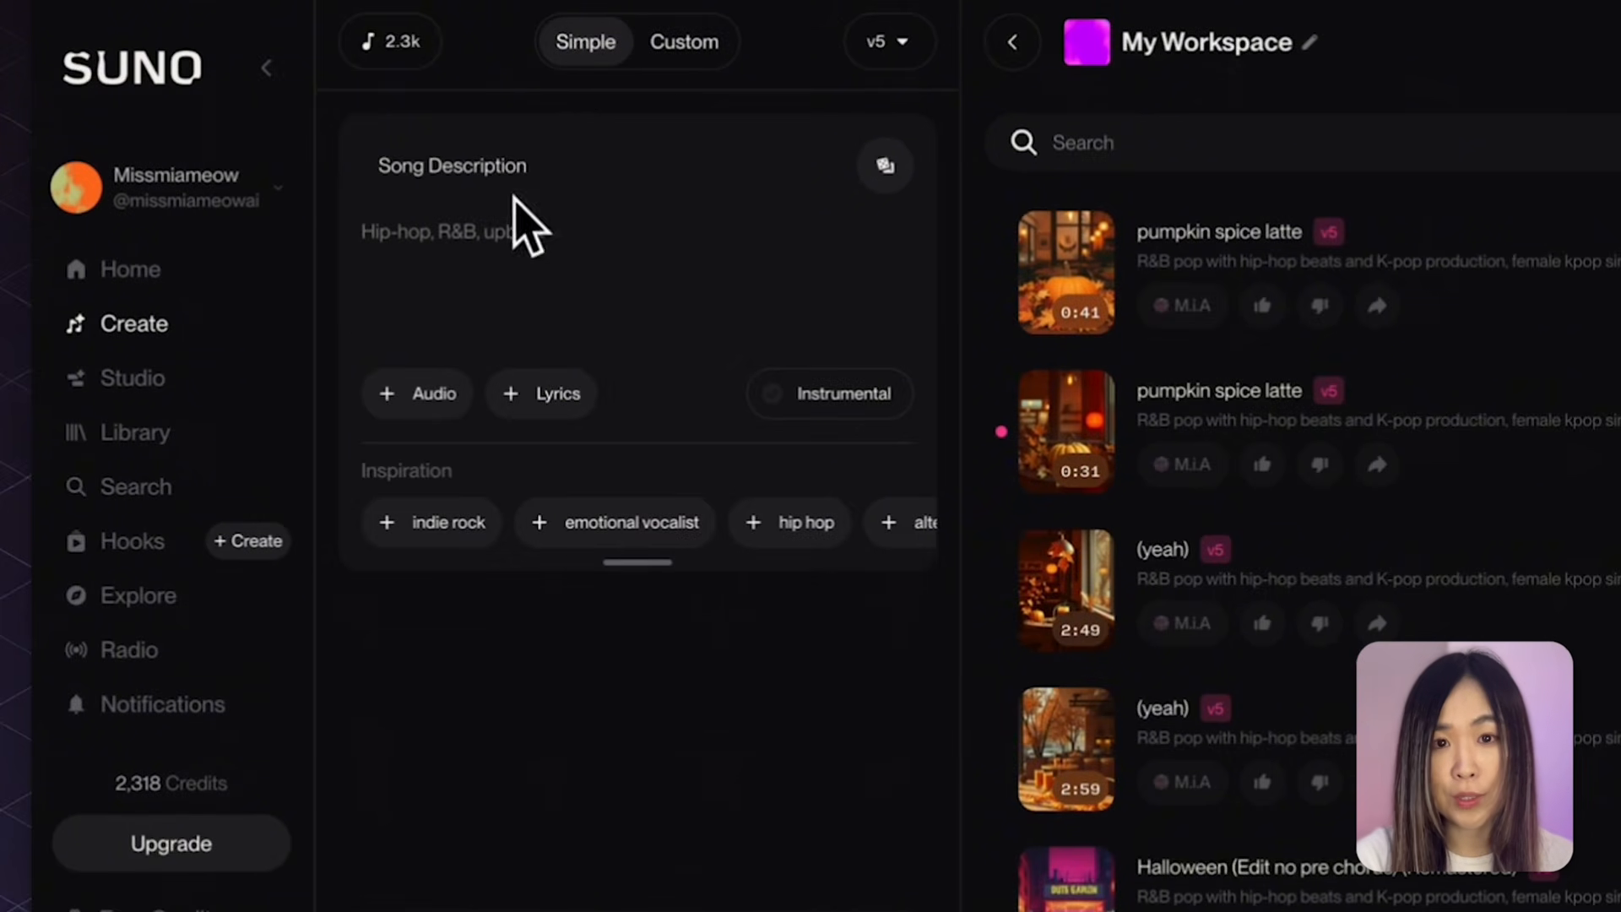
{"action": "left_click", "coordinate": [686, 42]}
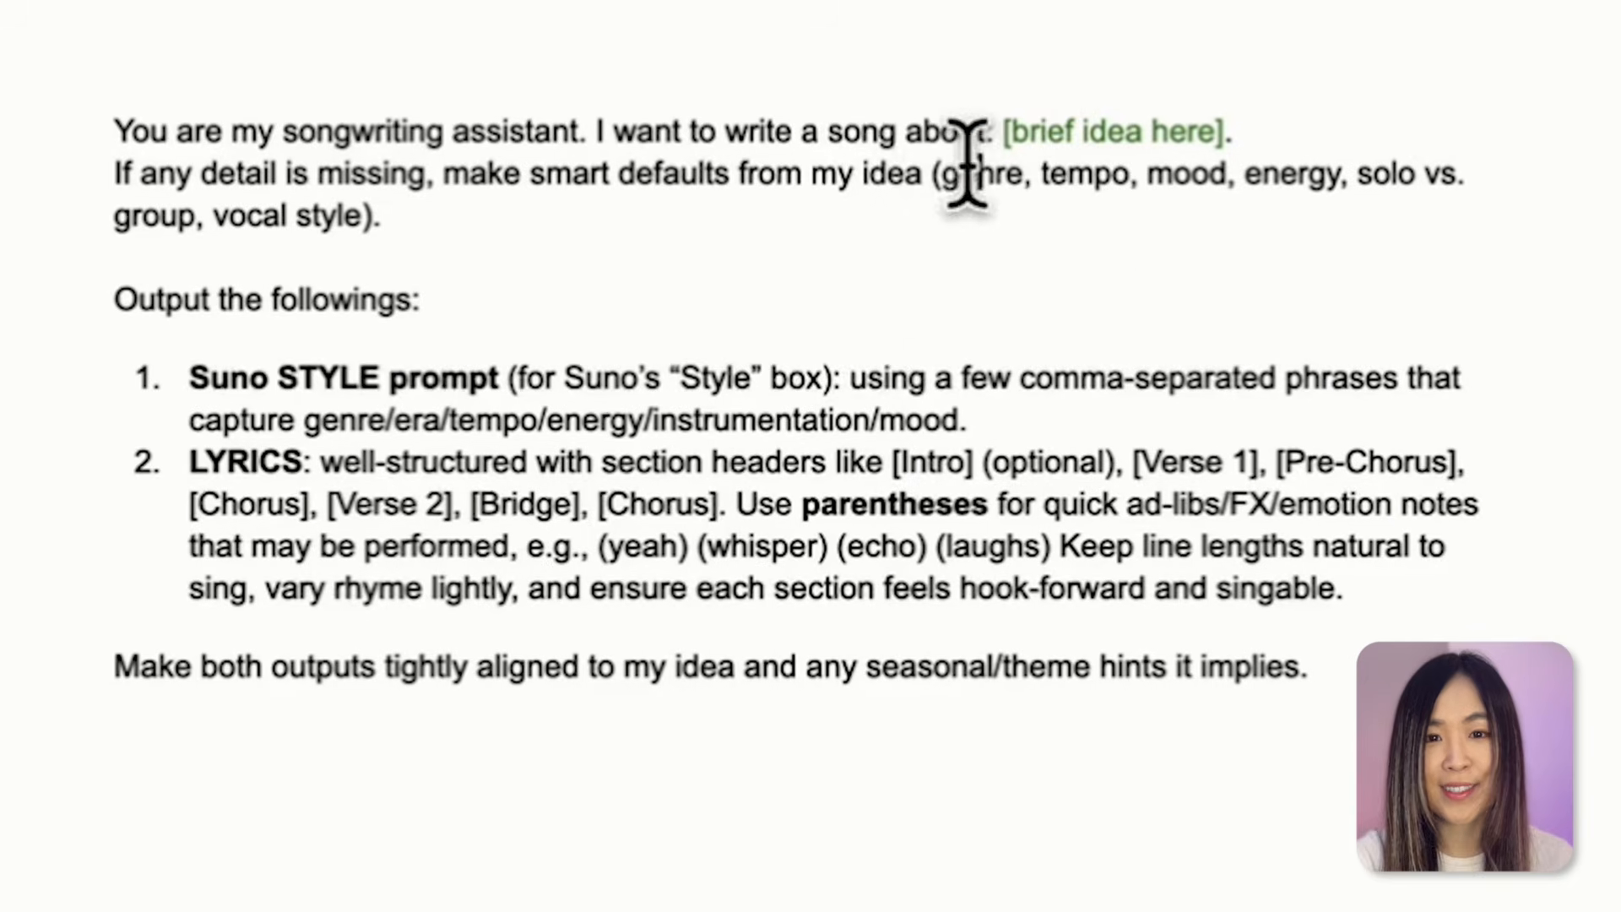
Step: Replace the idea placeholder with a song about loving pumpkin spice late, with a rap section, by a kpop female group; correct the spelling of "spice"
{"action": "left_click_drag", "start_coordinate": [1004, 131], "coordinate": [1272, 131]}
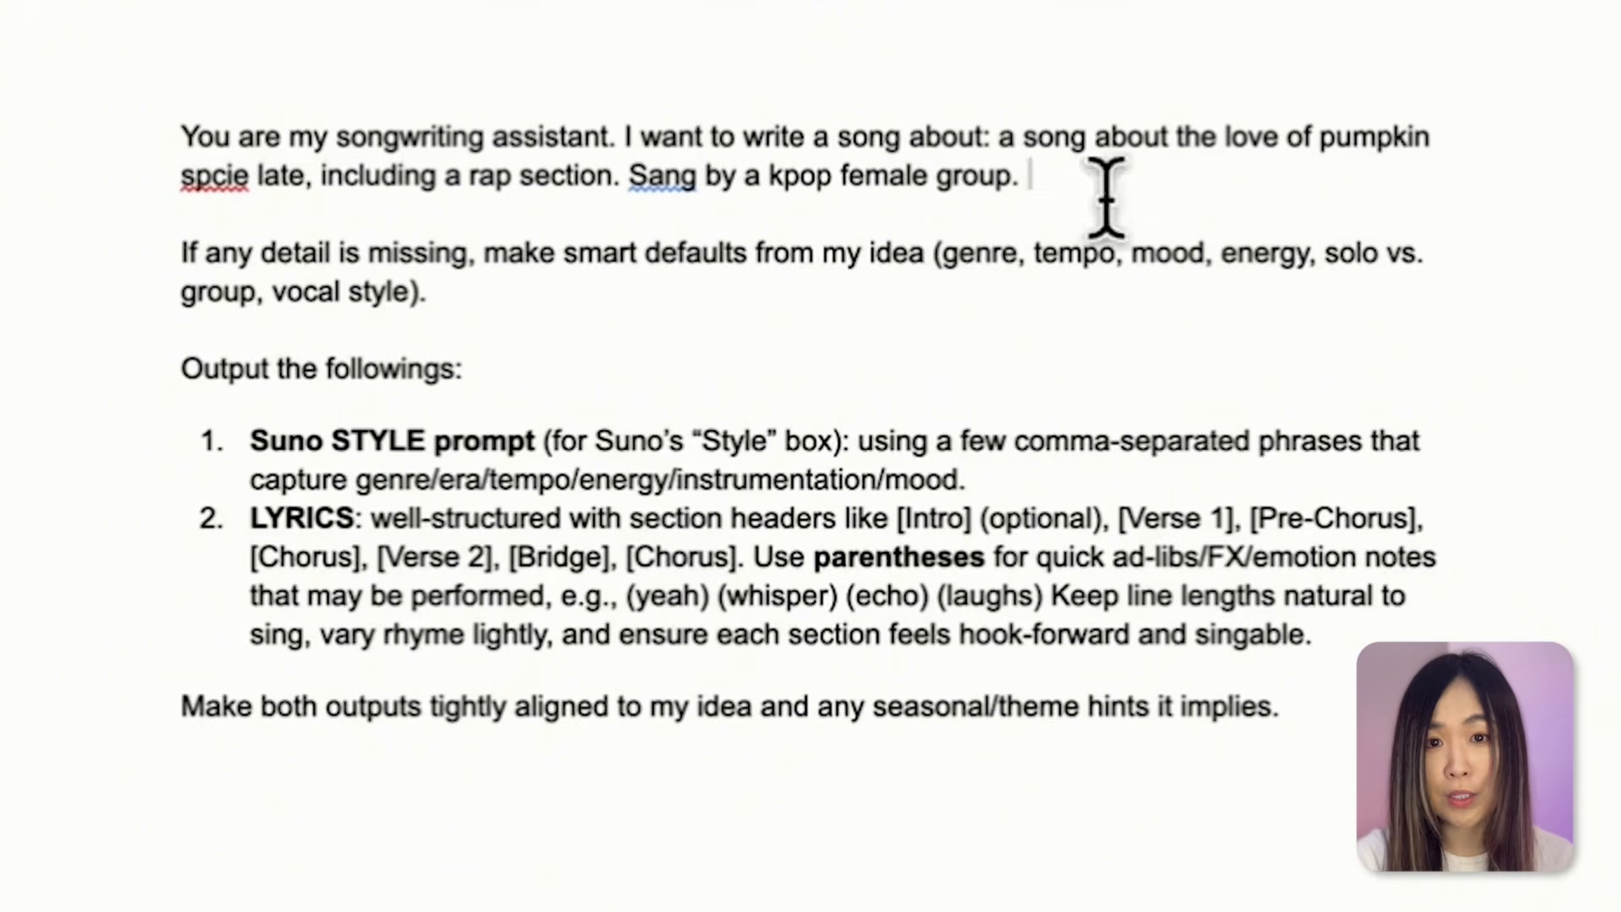
{"action": "left_click", "coordinate": [216, 179]}
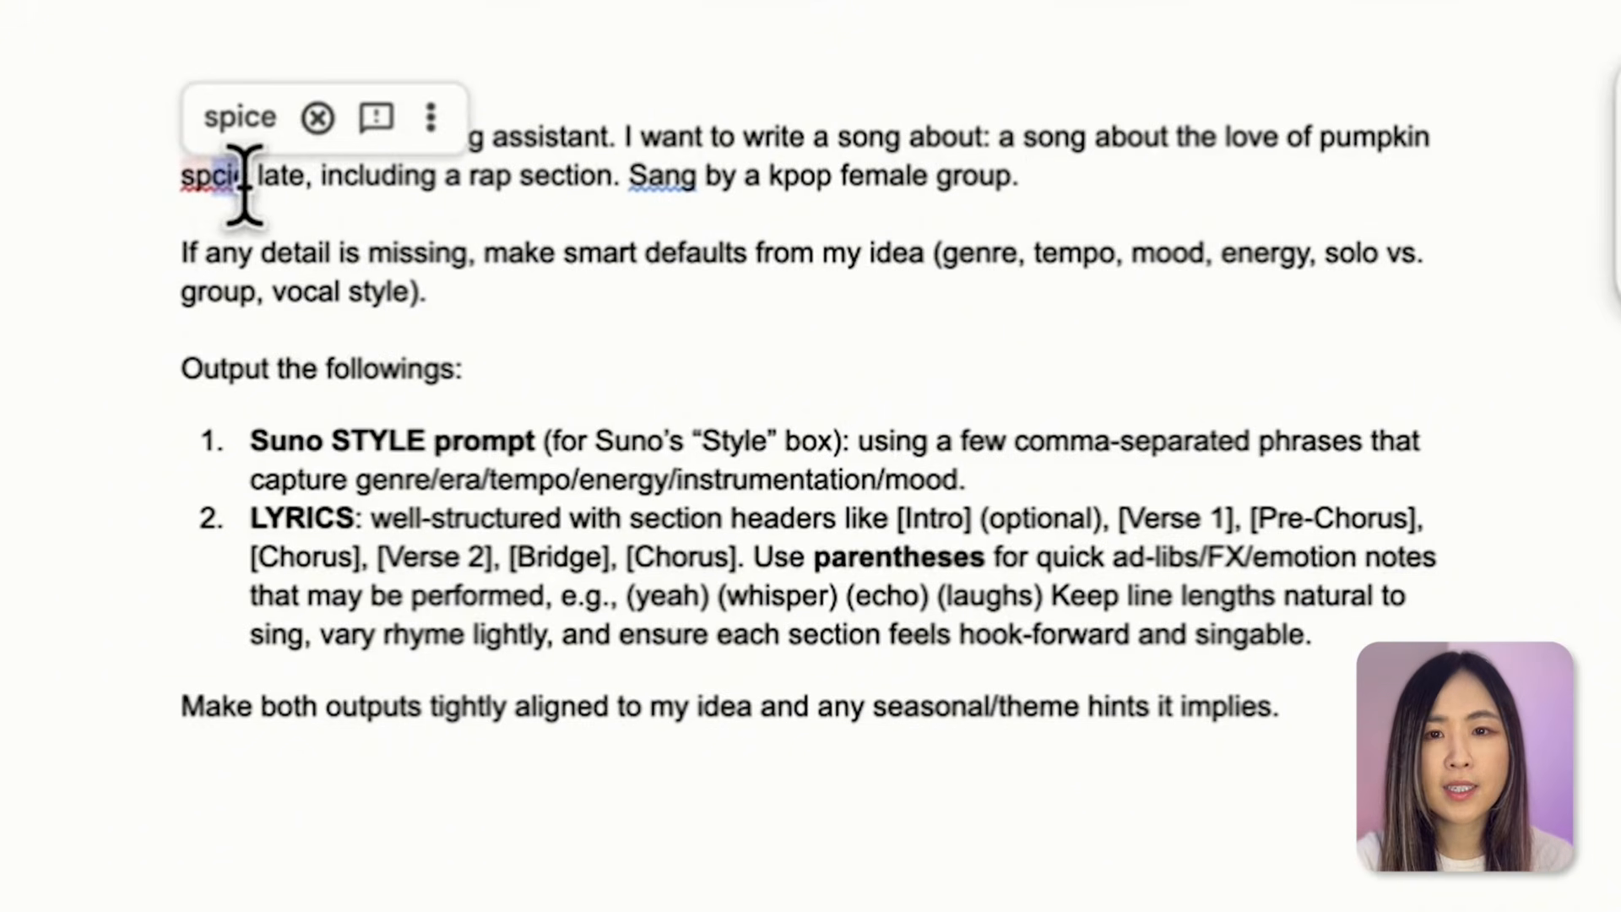
{"action": "left_click", "coordinate": [236, 123]}
{"action": "key", "text": "End"}
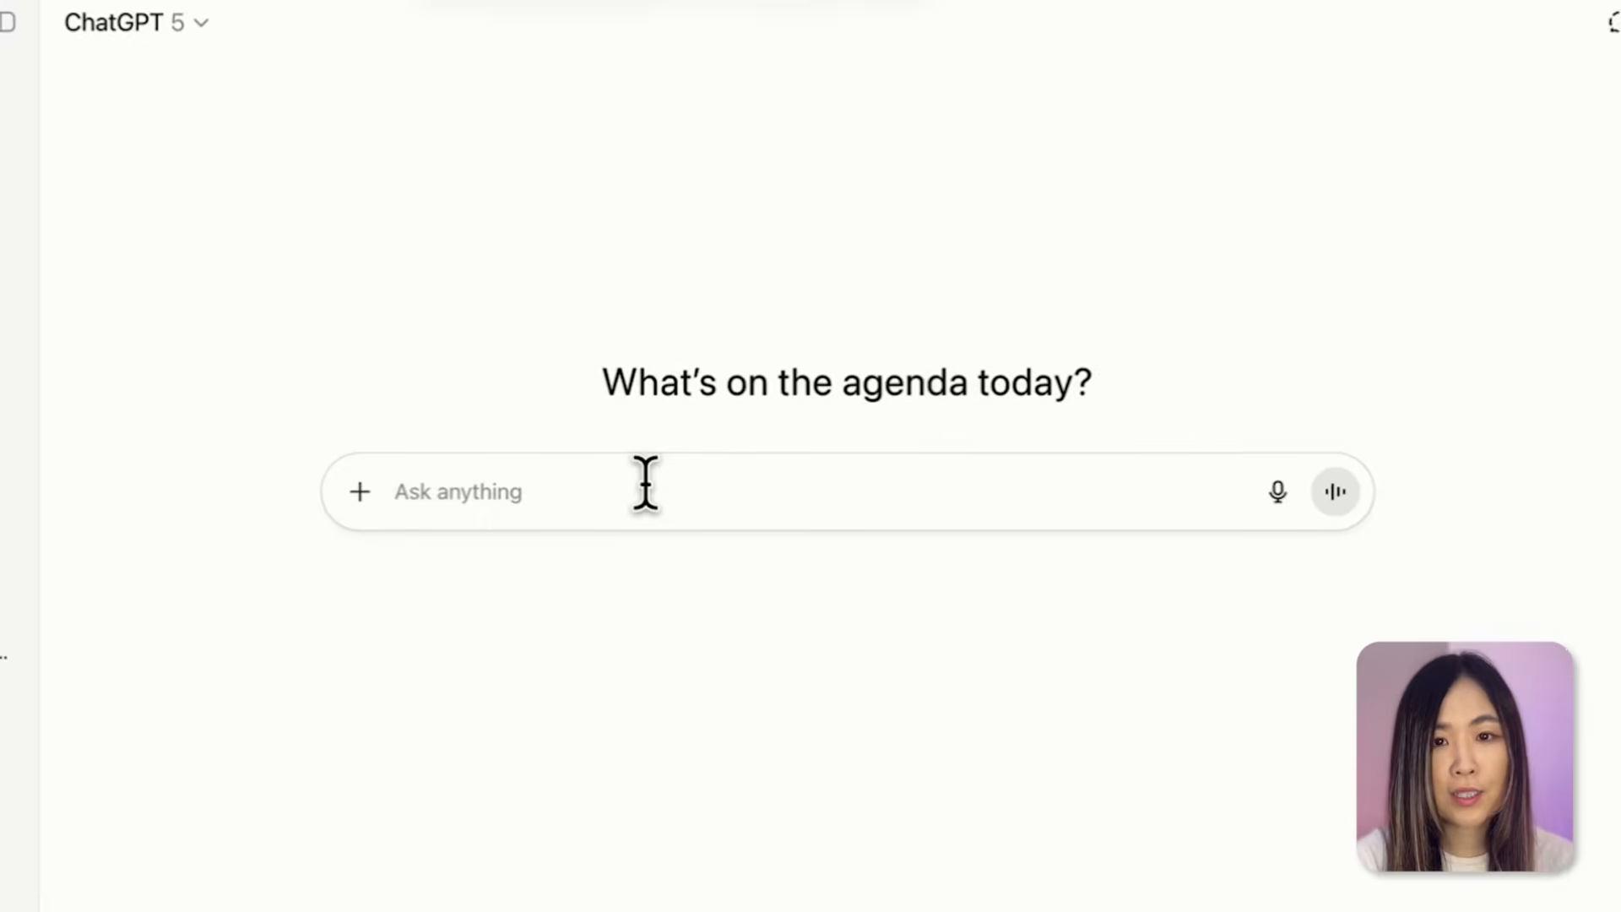
Step: Switch to ChatGPT, send the completed songwriting prompt and review the generated Suno style prompt and lyrics
{"action": "type", "text": "You are my songwriting assistant. I want to write a song about: a song about the love of pumpkin spice late, including a rap section. Sang by a kpop female group.  If any detail is missing, make smart defaults from my idea (genre, tempo, mood, energy, solo vs. group, vocal style).  Output the followings: Suno STYLE prompt (for Suno’s \"Style\" box): using a few comma-separated phrases that capture genre/era/tempo/energy/instrumentation/mood. LYRICS: well-structured with section headers like [Intro] (optional), [Verse 1], [Pre-Chorus], [Chorus], [Verse 2], [Bridge], [Chorus]. Use parentheses for quick ad-libs/FX/emotion notes that may be performed, e.g., (yeah) (whisper) (echo) (laughs) Keep line lengths natural to sing, vary rhyme lightly, and ensure each section feels hook-forward and singable. Make both outputs tightly aligned to my idea and any seasonal/theme hints it implies."}
{"action": "left_click", "coordinate": [1329, 866]}
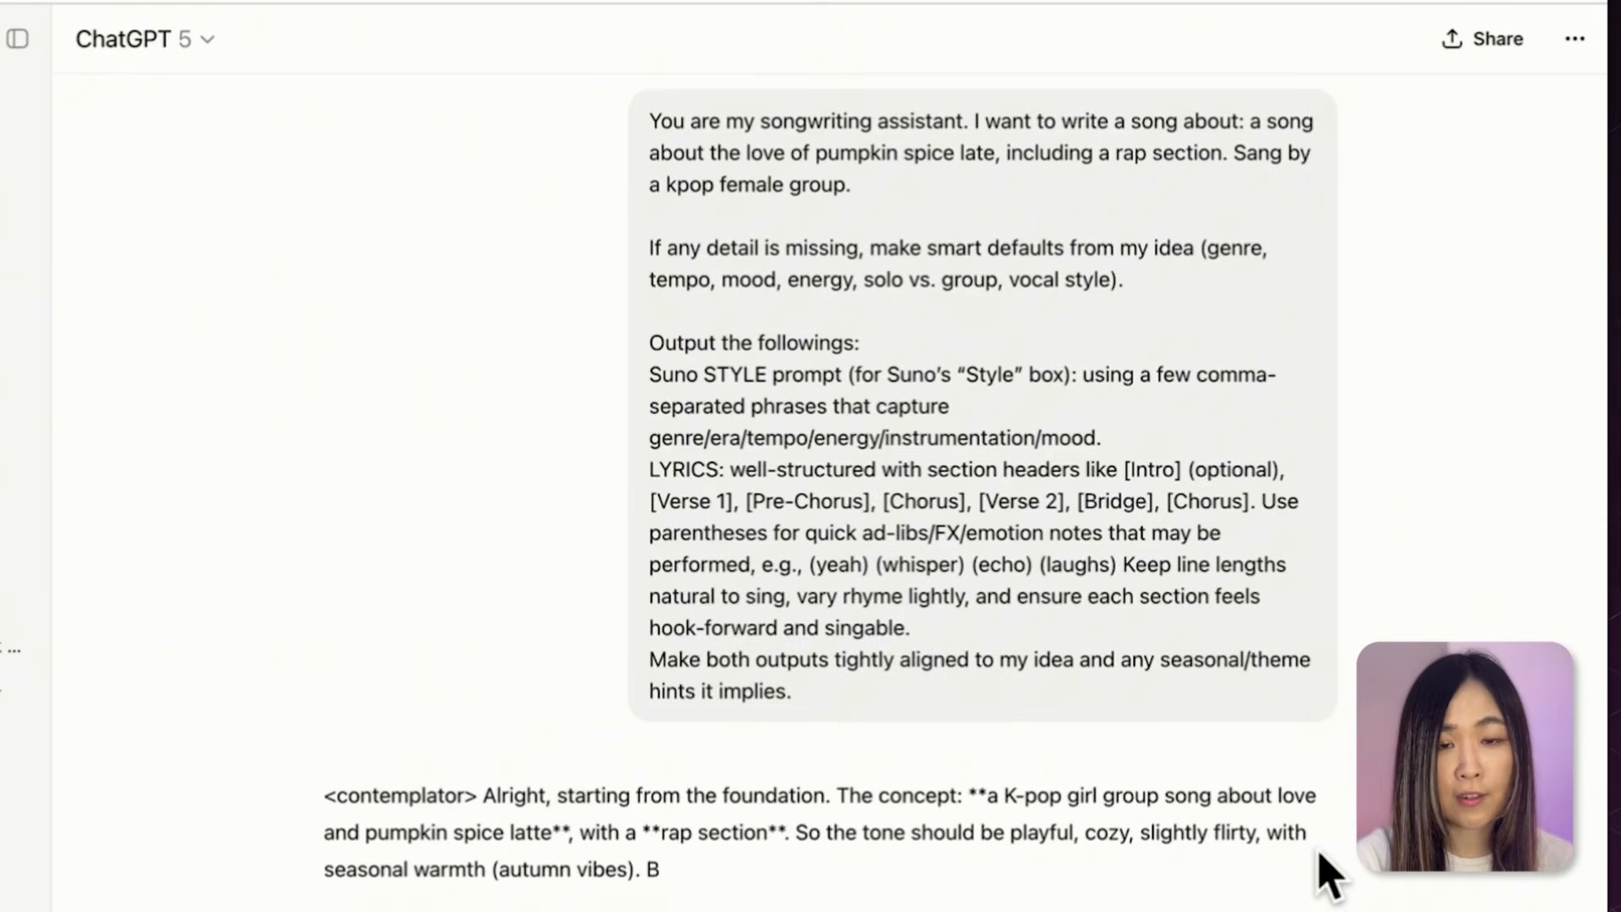
{"action": "scroll", "coordinate": [1295, 807], "scroll_direction": "down", "scroll_amount": 5}
{"action": "scroll", "coordinate": [927, 420], "scroll_direction": "down", "scroll_amount": 15}
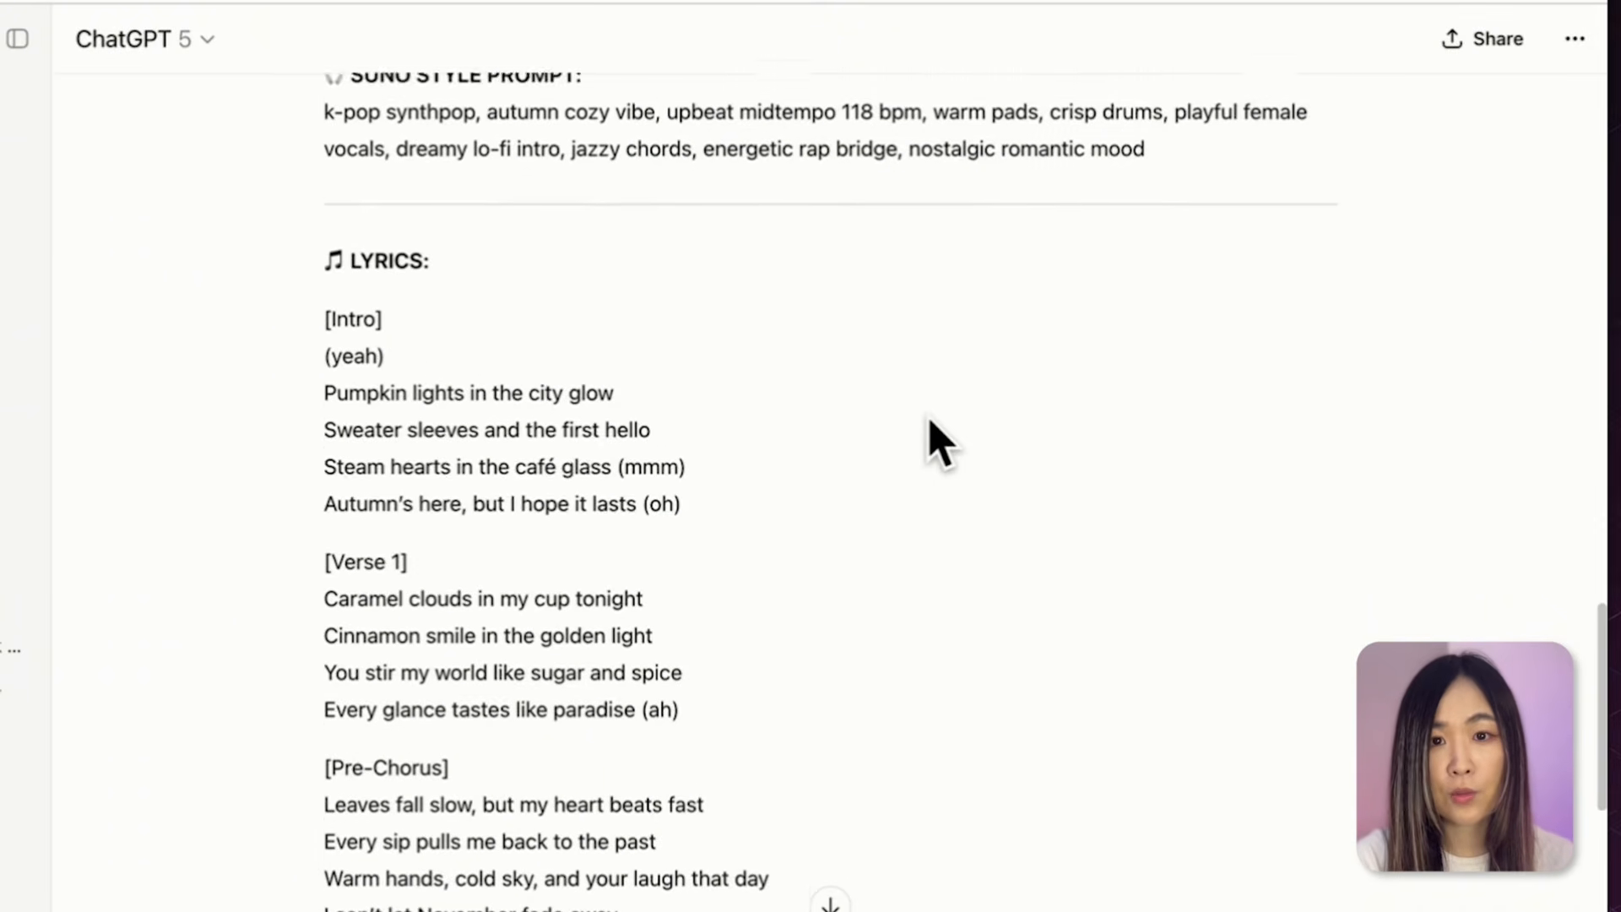
{"action": "scroll", "coordinate": [927, 420], "scroll_direction": "up", "scroll_amount": 3}
{"action": "scroll", "coordinate": [928, 418], "scroll_direction": "down", "scroll_amount": 3}
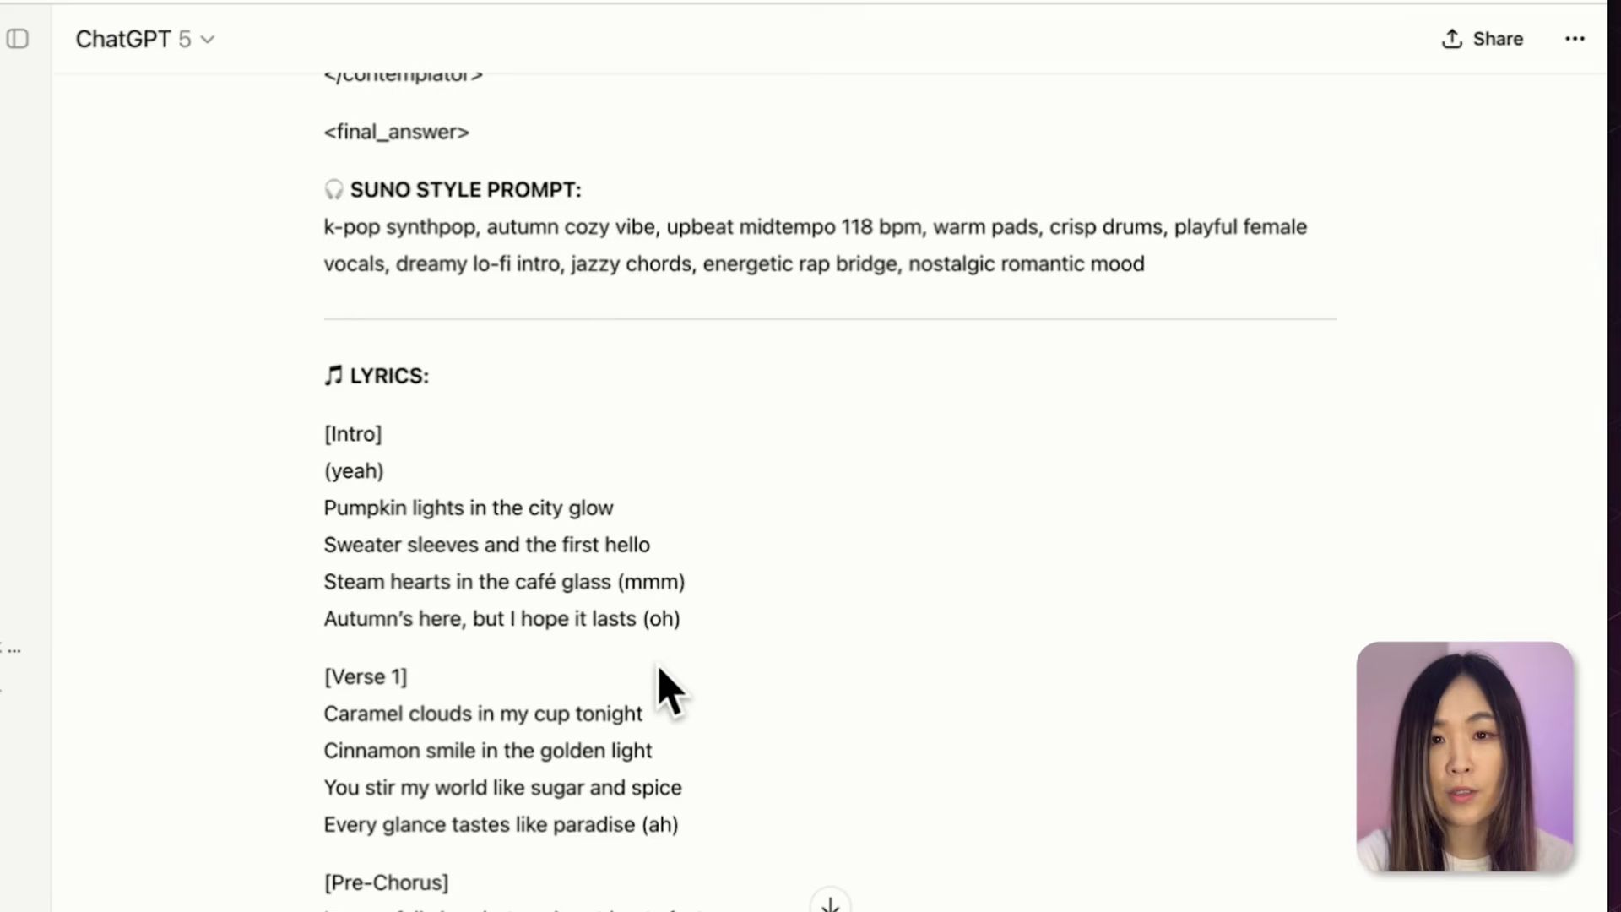
{"action": "scroll", "coordinate": [743, 624], "scroll_direction": "up", "scroll_amount": 1}
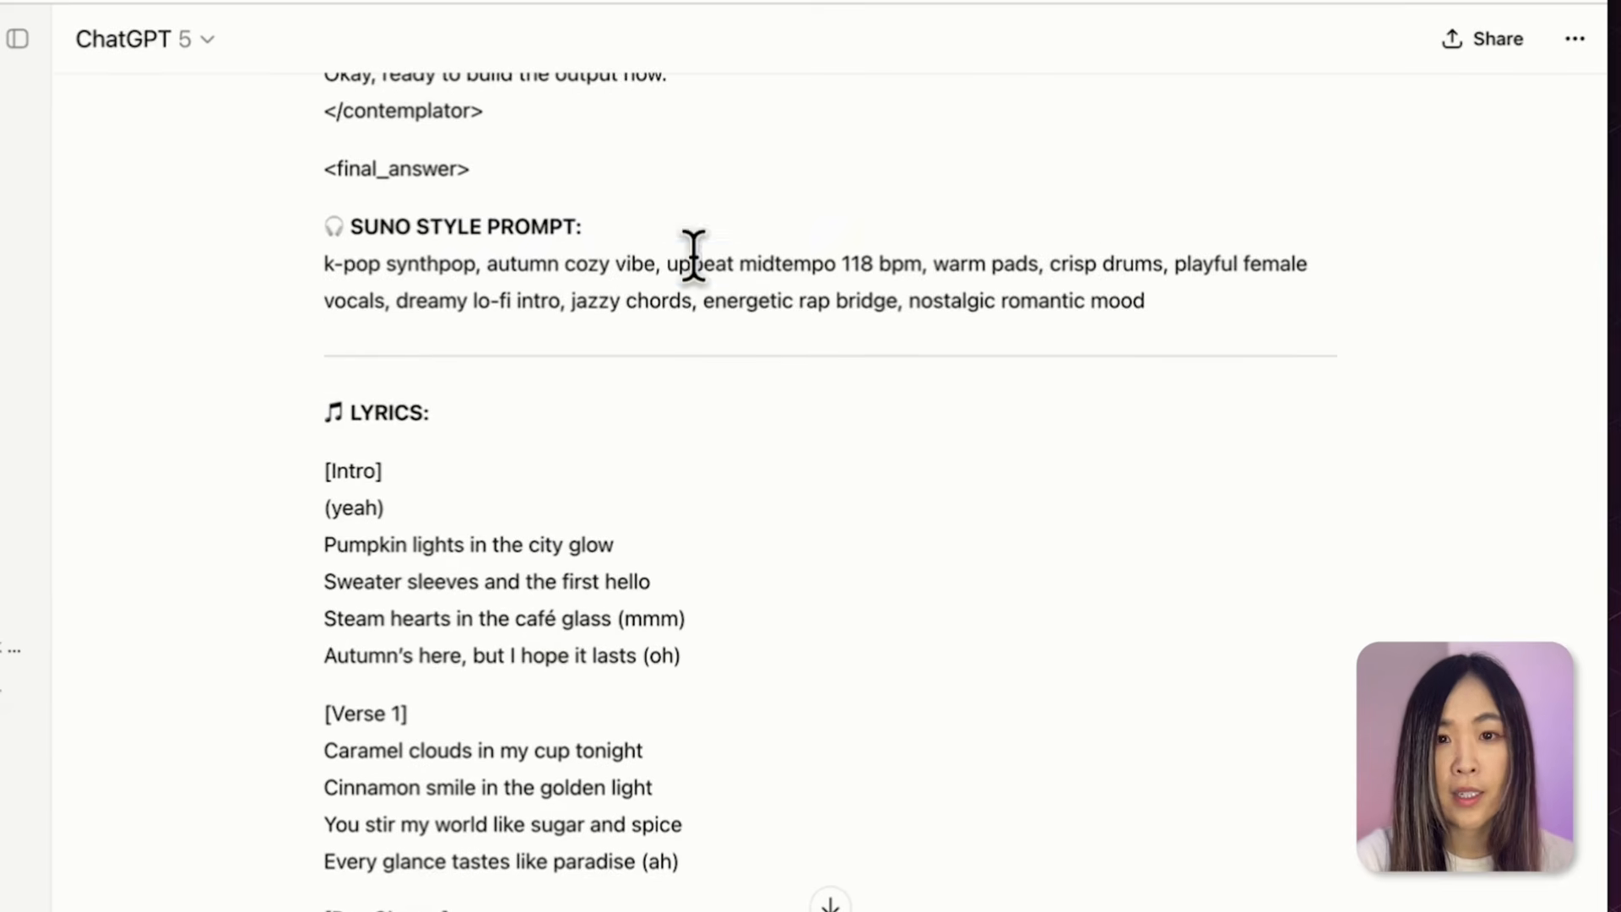
Step: Copy the generated lyrics and style prompt from ChatGPT into Suno's Lyrics and Styles fields
{"action": "left_click_drag", "start_coordinate": [691, 254], "coordinate": [778, 691]}
{"action": "scroll", "coordinate": [802, 717], "scroll_direction": "down", "scroll_amount": 10}
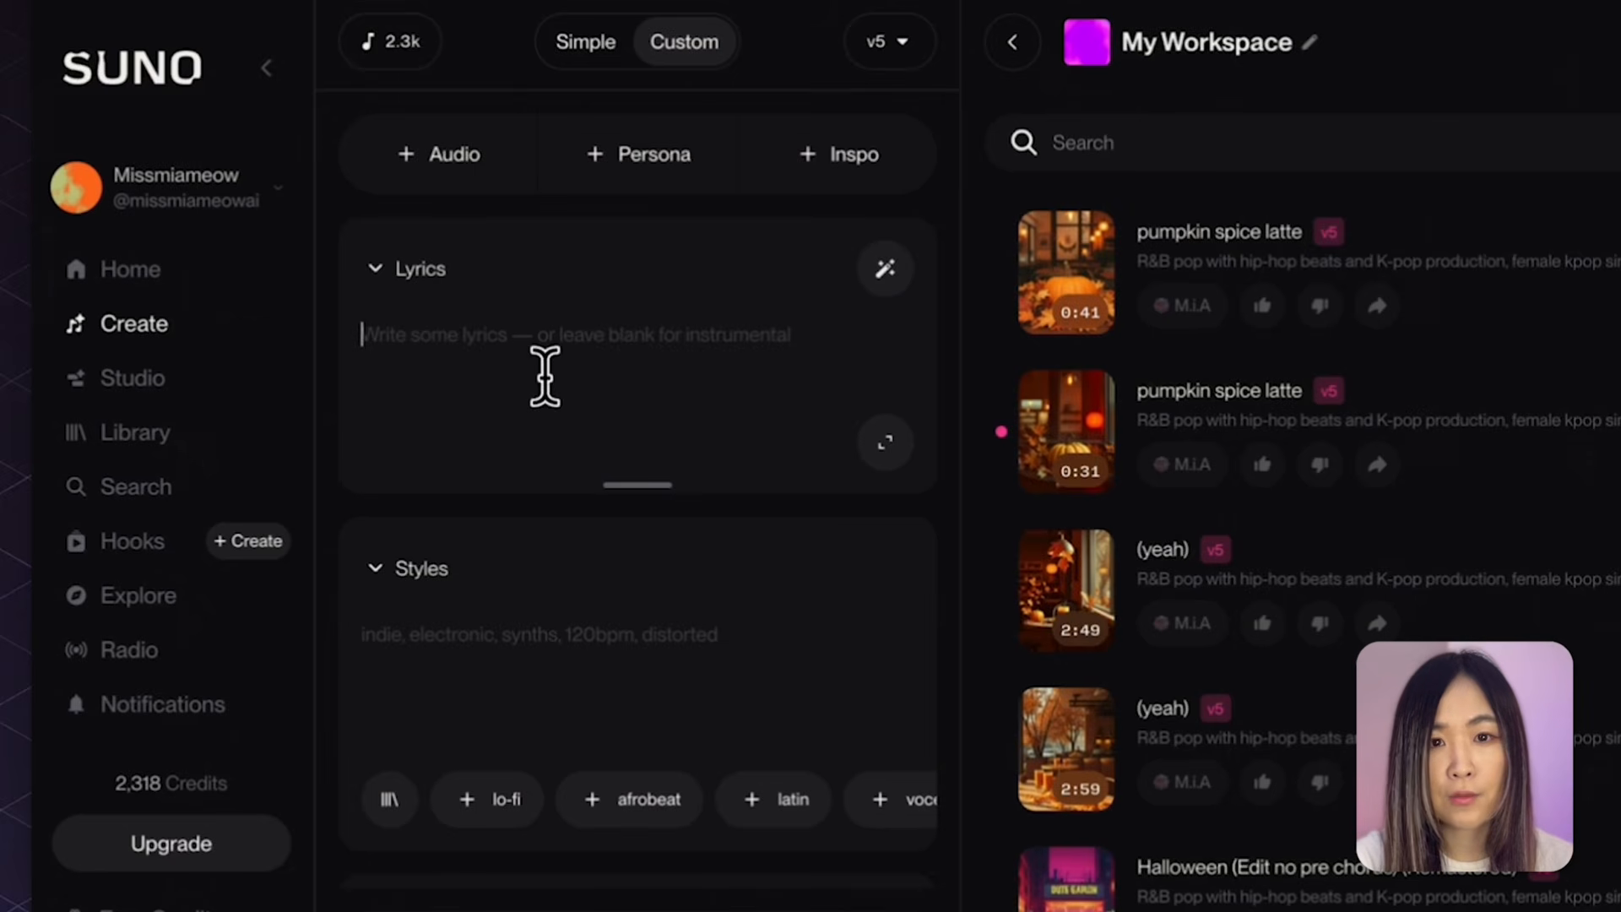
{"action": "key", "text": "ctrl+v"}
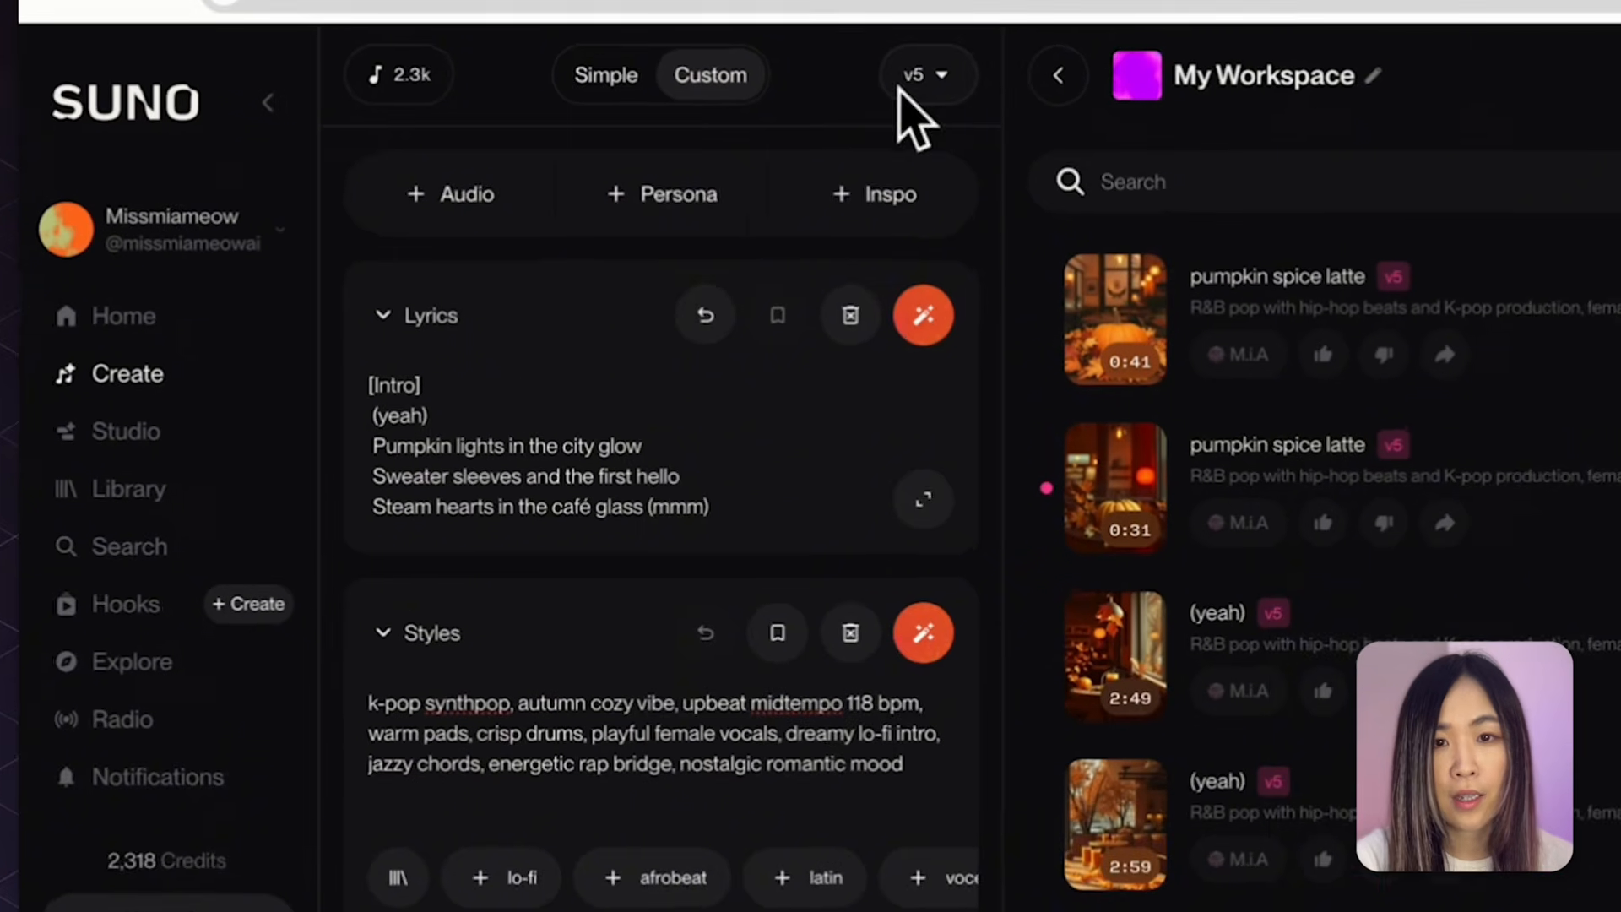
Step: Look through the model version, audio, persona and playlist inspiration options for the song
{"action": "left_click", "coordinate": [893, 46]}
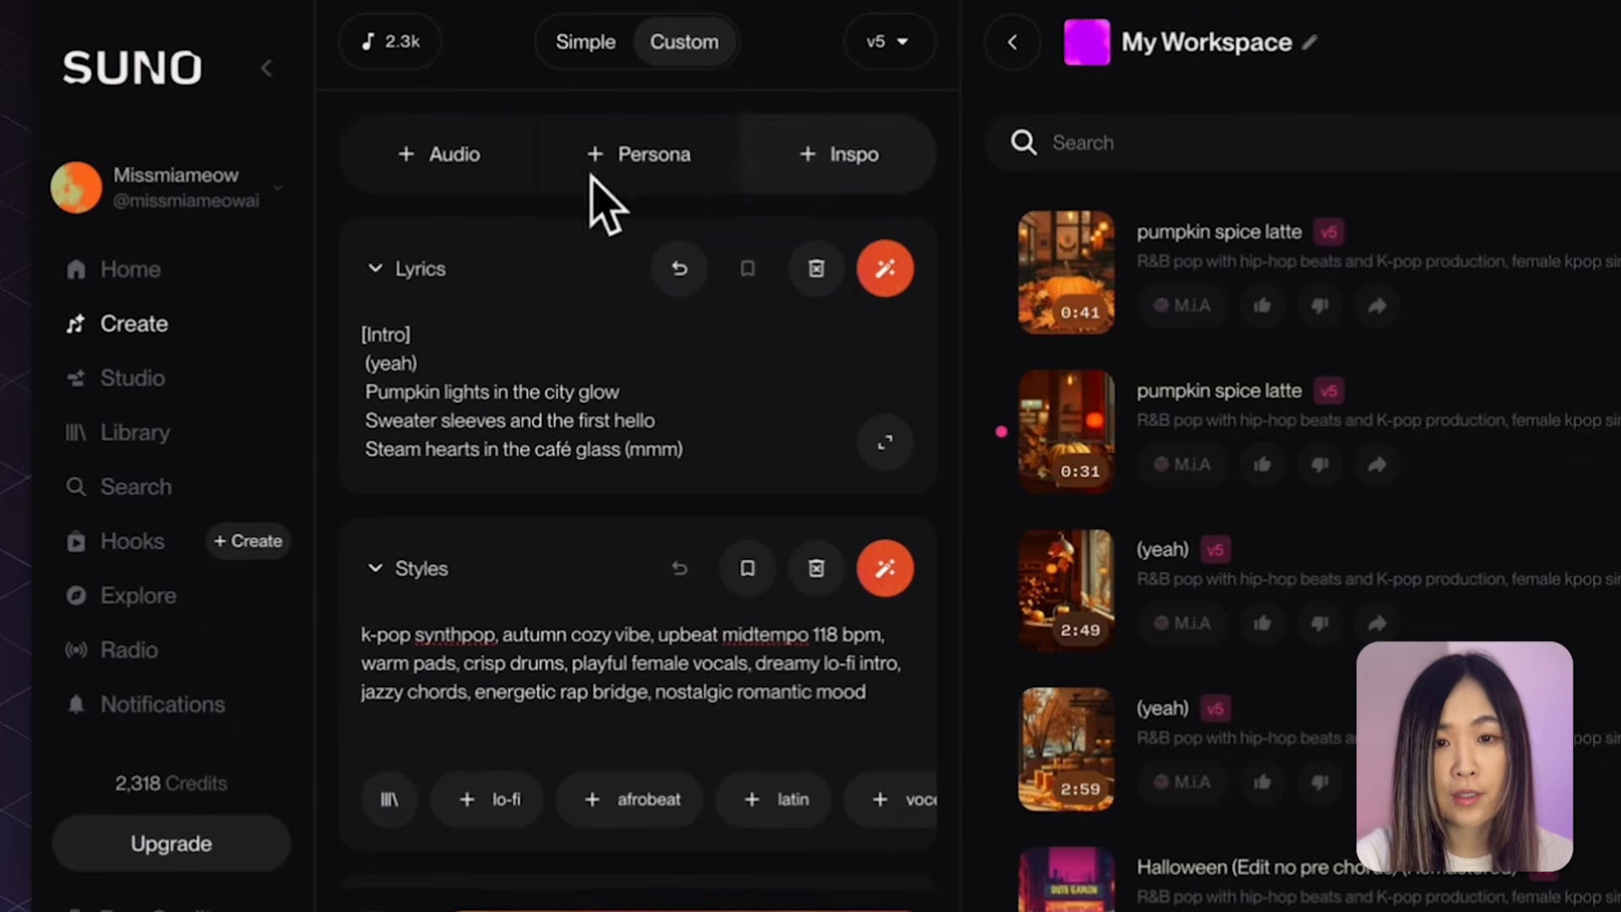
{"action": "left_click", "coordinate": [468, 161]}
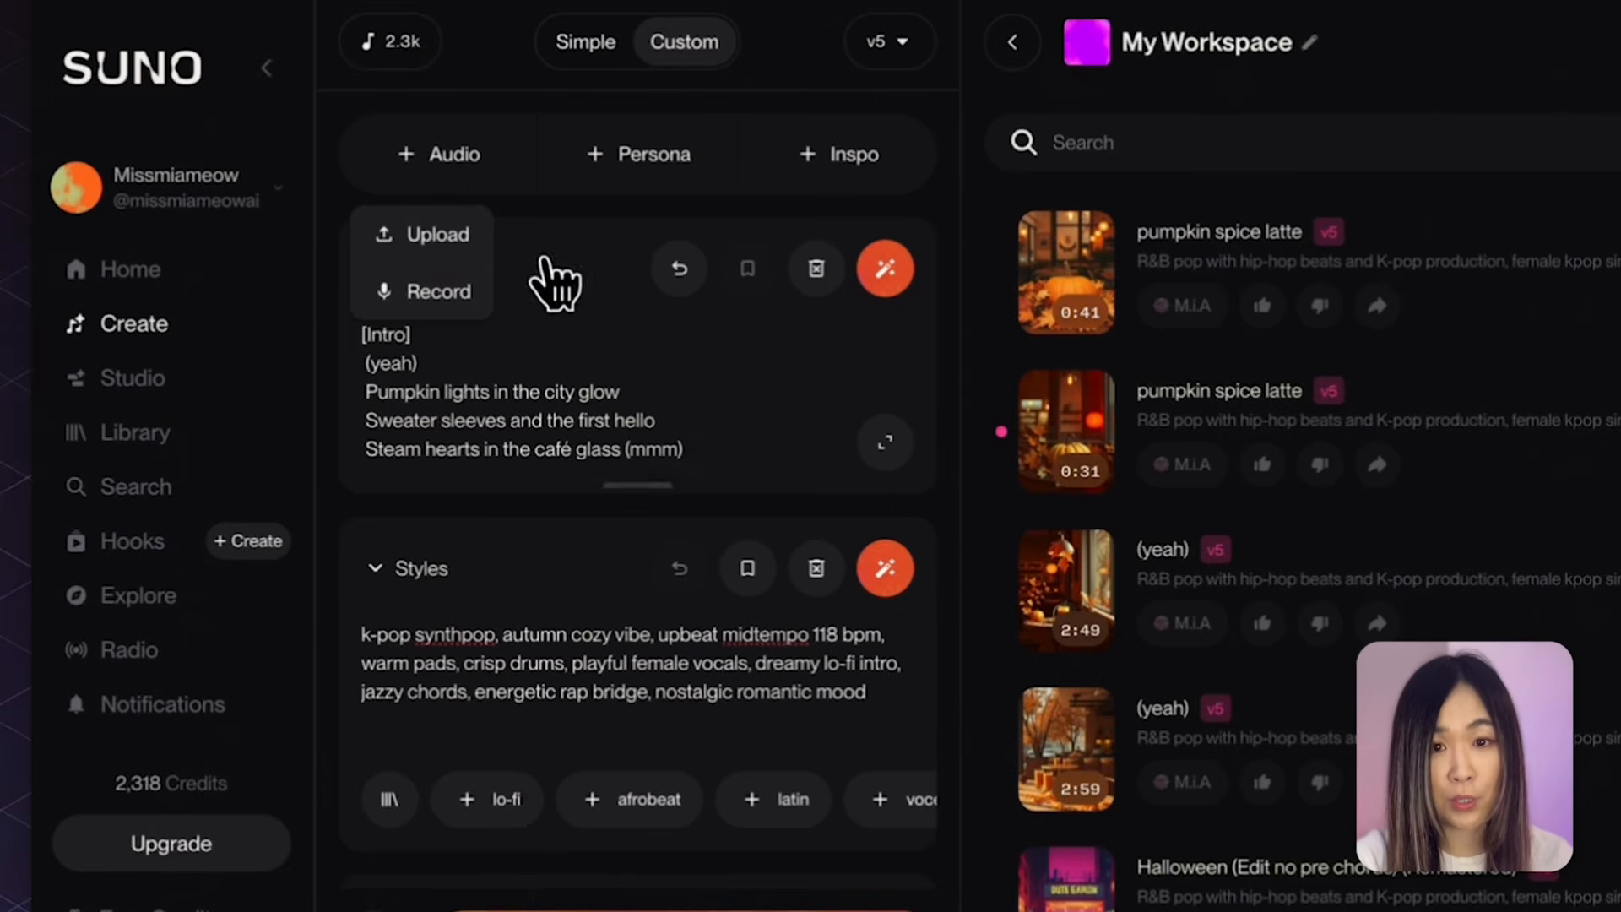
{"action": "left_click", "coordinate": [656, 160]}
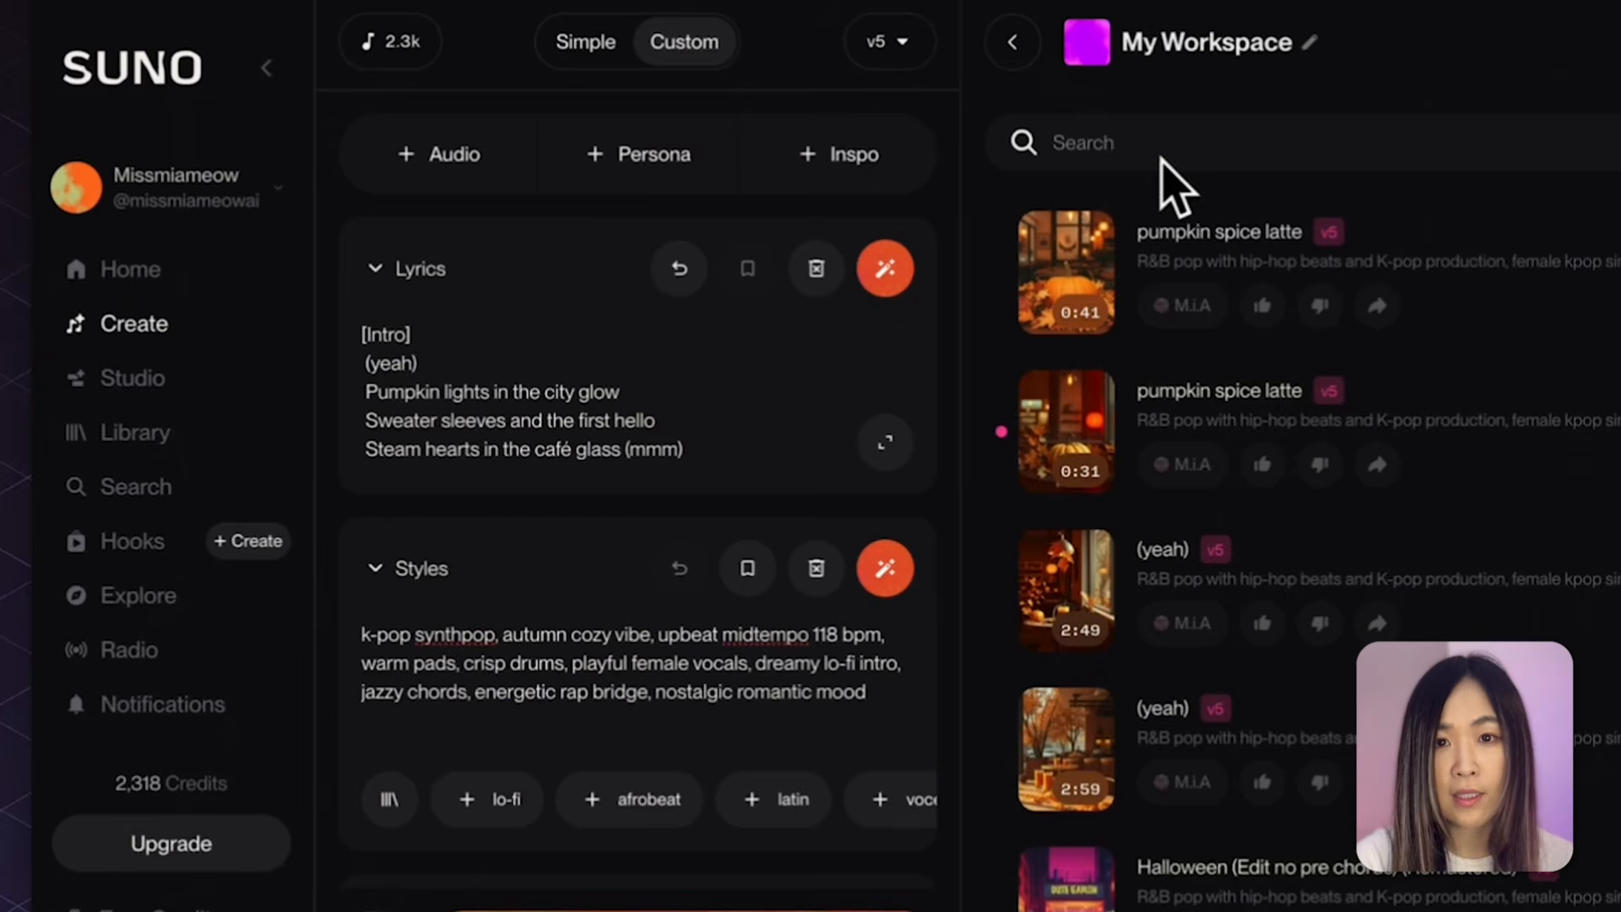
{"action": "left_click", "coordinate": [840, 153]}
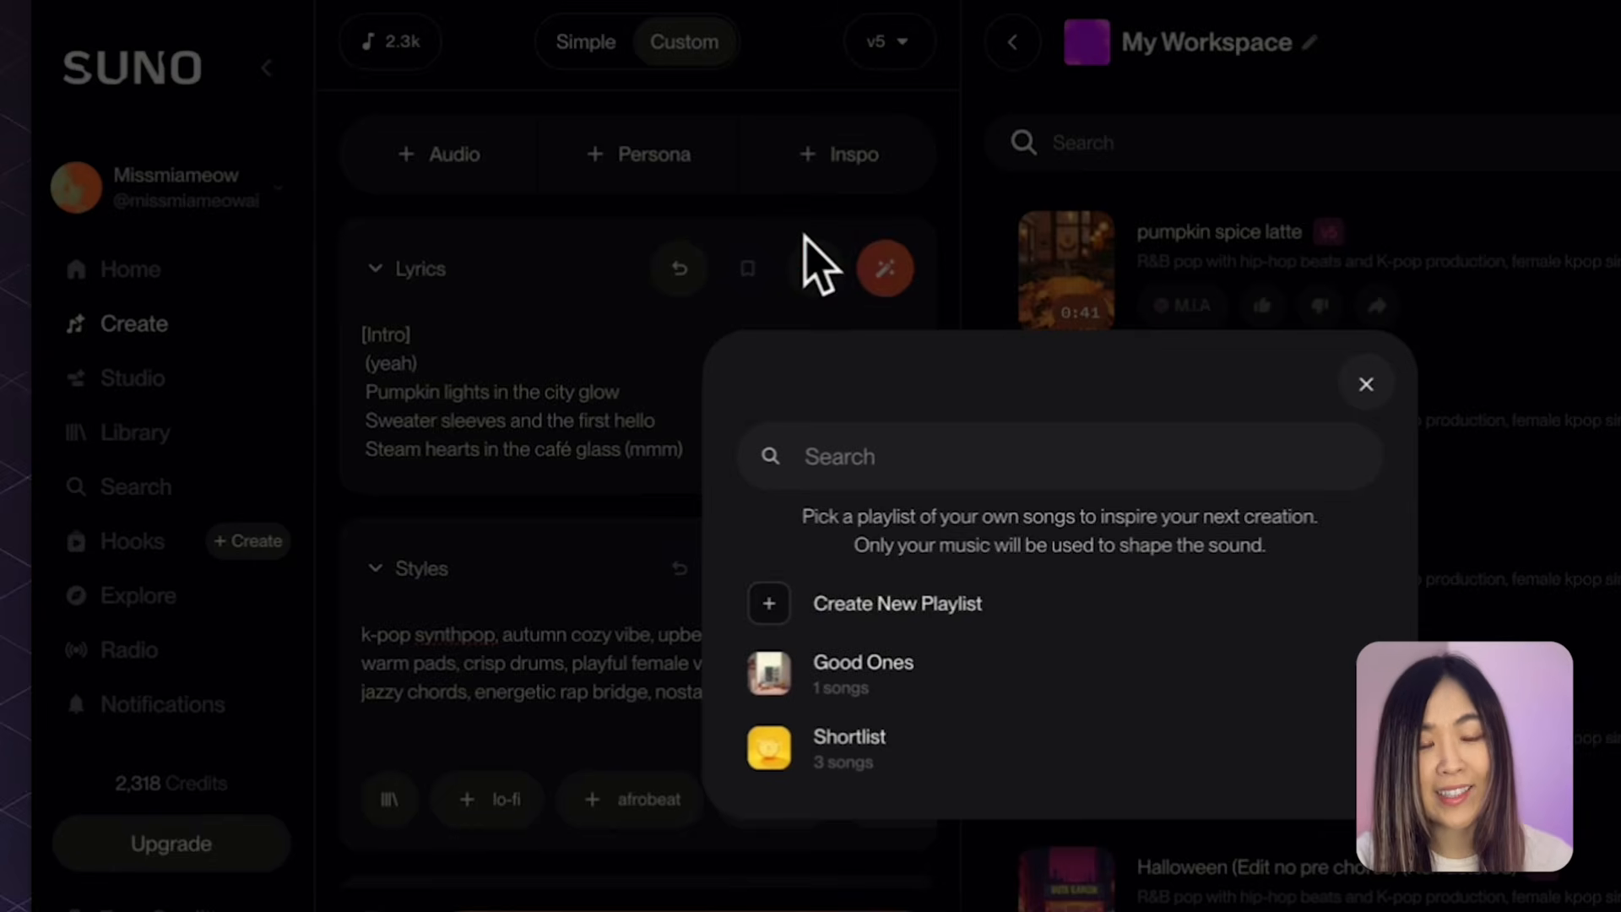
{"action": "left_click", "coordinate": [812, 258]}
Step: Choose the M.i.A persona for the song
{"action": "left_click", "coordinate": [651, 164]}
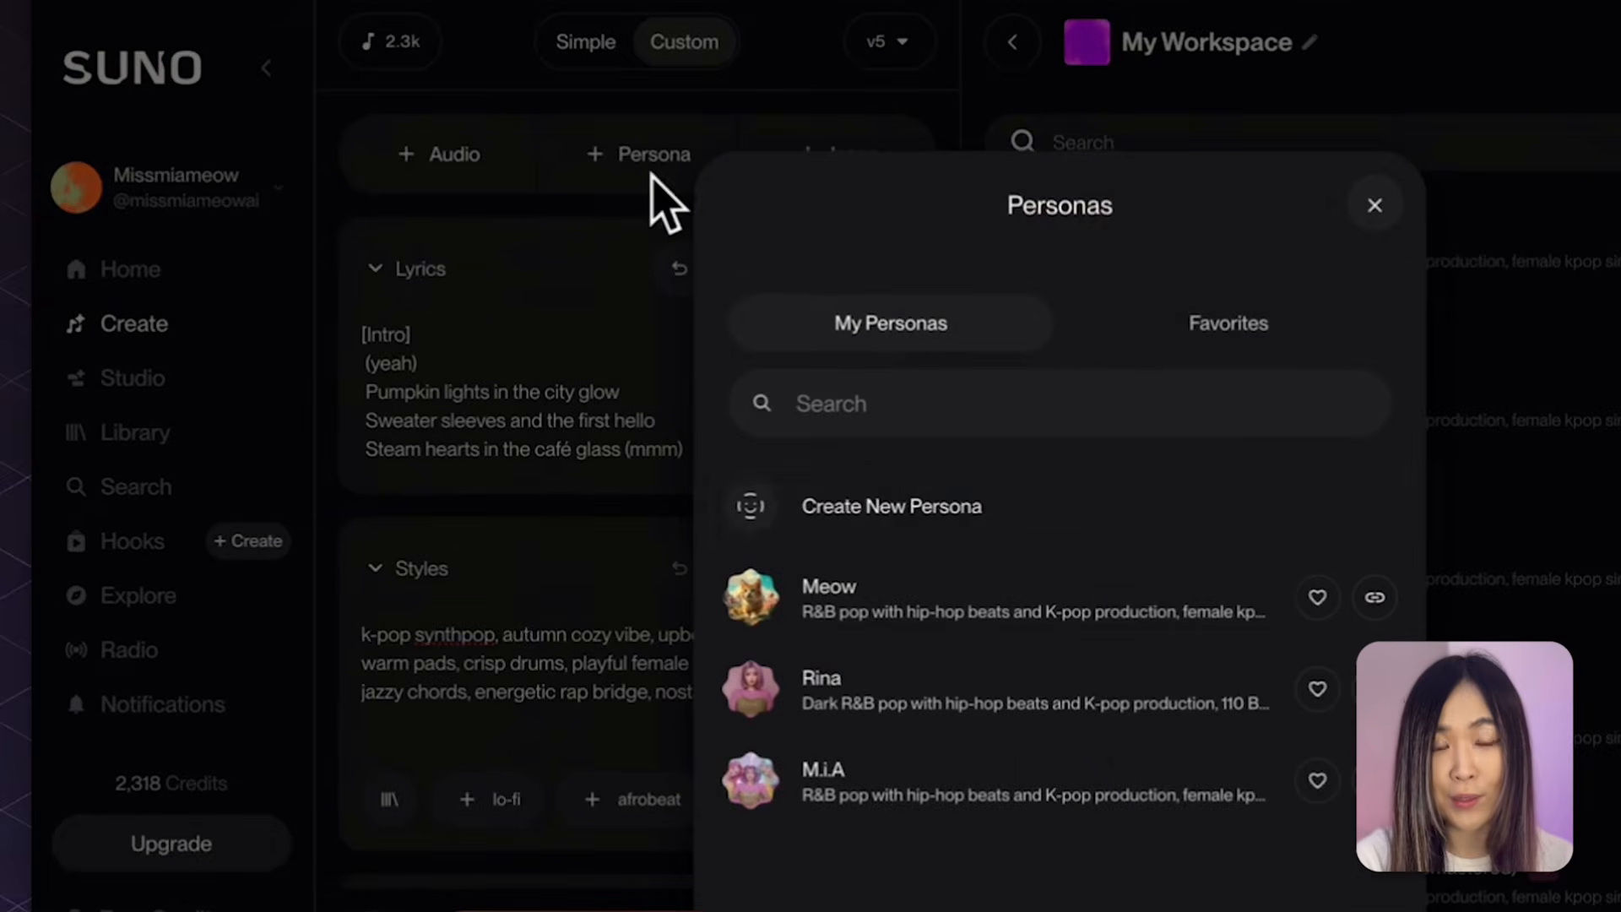
{"action": "left_click", "coordinate": [899, 789]}
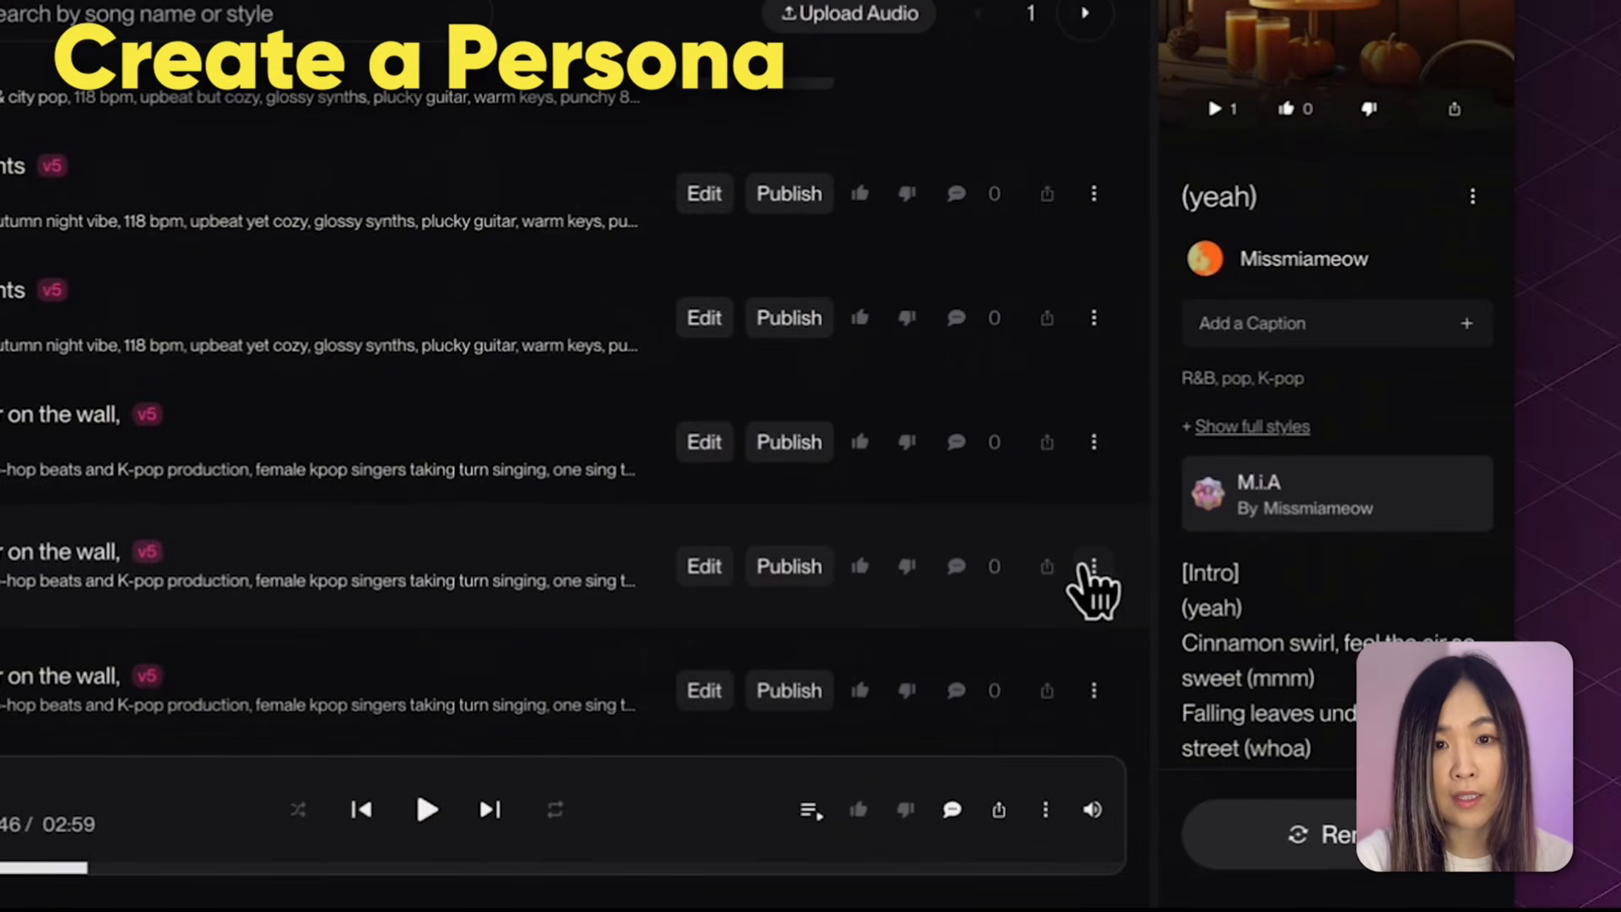
Step: Create a non-public persona named Meowmeow from a "Mirror, mirror on the wall," song, using a "kitty cats" avatar, and save it
{"action": "left_click", "coordinate": [1094, 568]}
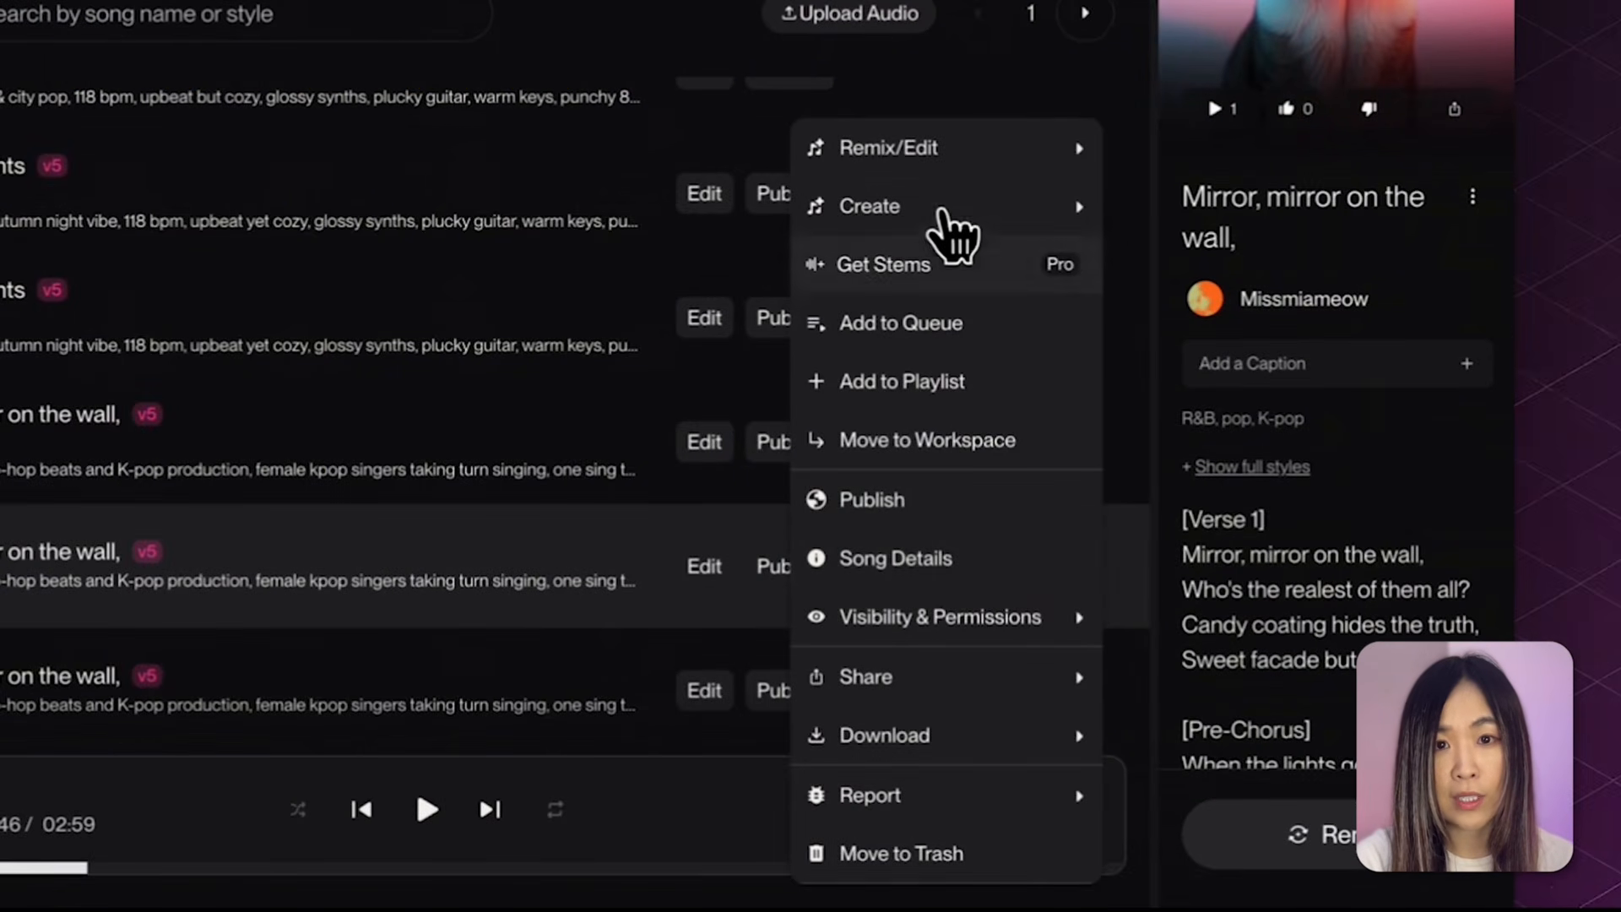
{"action": "mouse_move", "coordinate": [937, 211]}
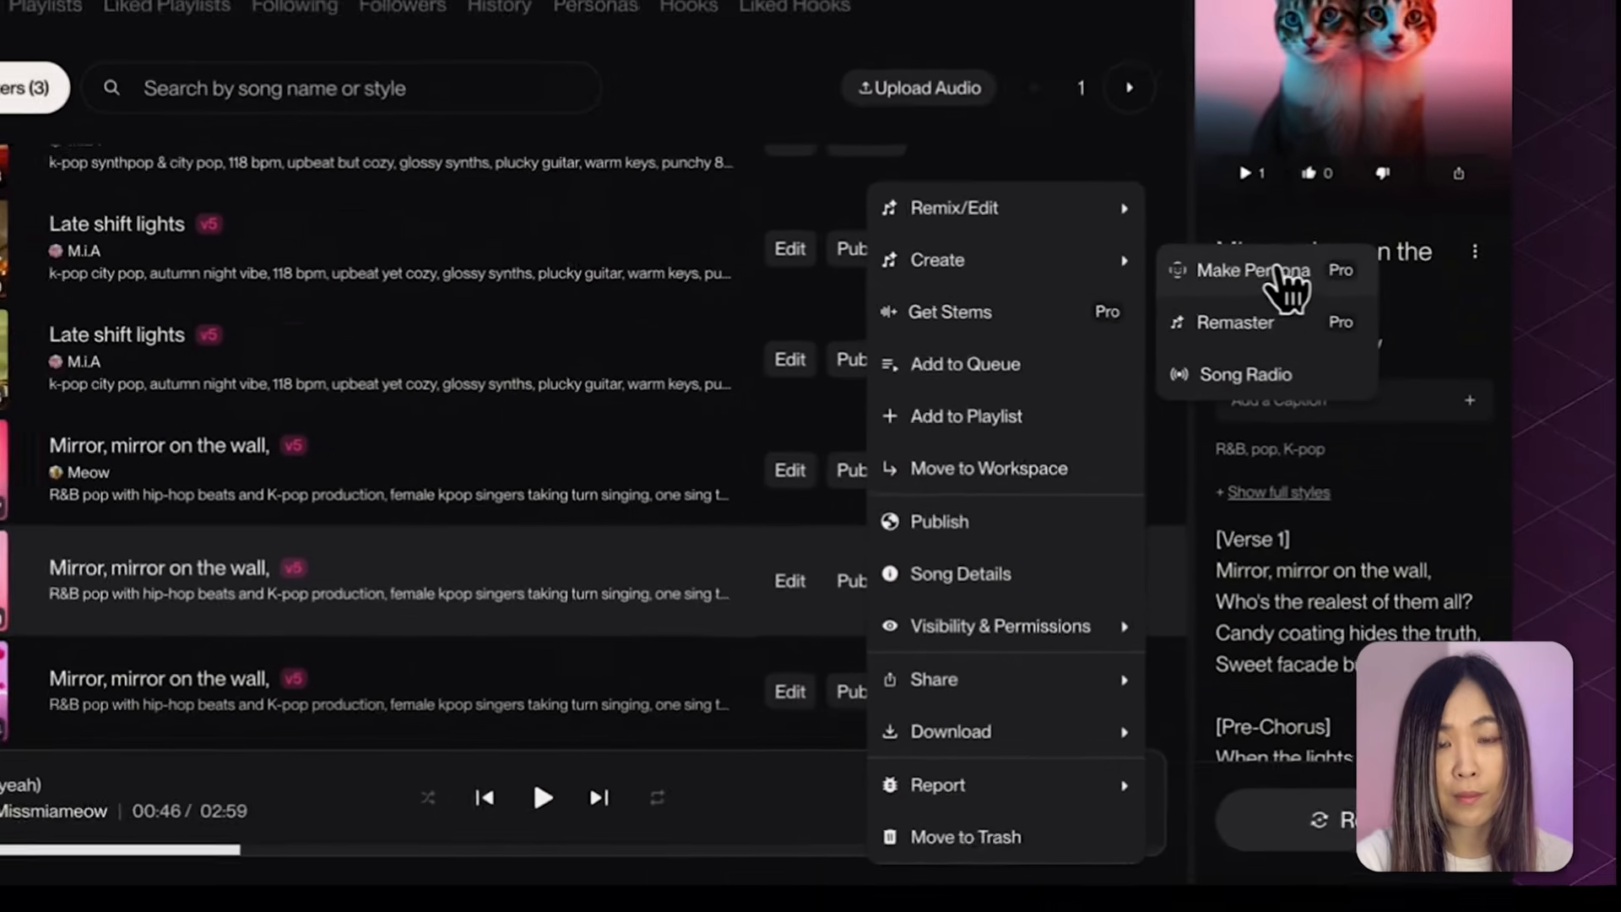
{"action": "left_click", "coordinate": [1250, 221]}
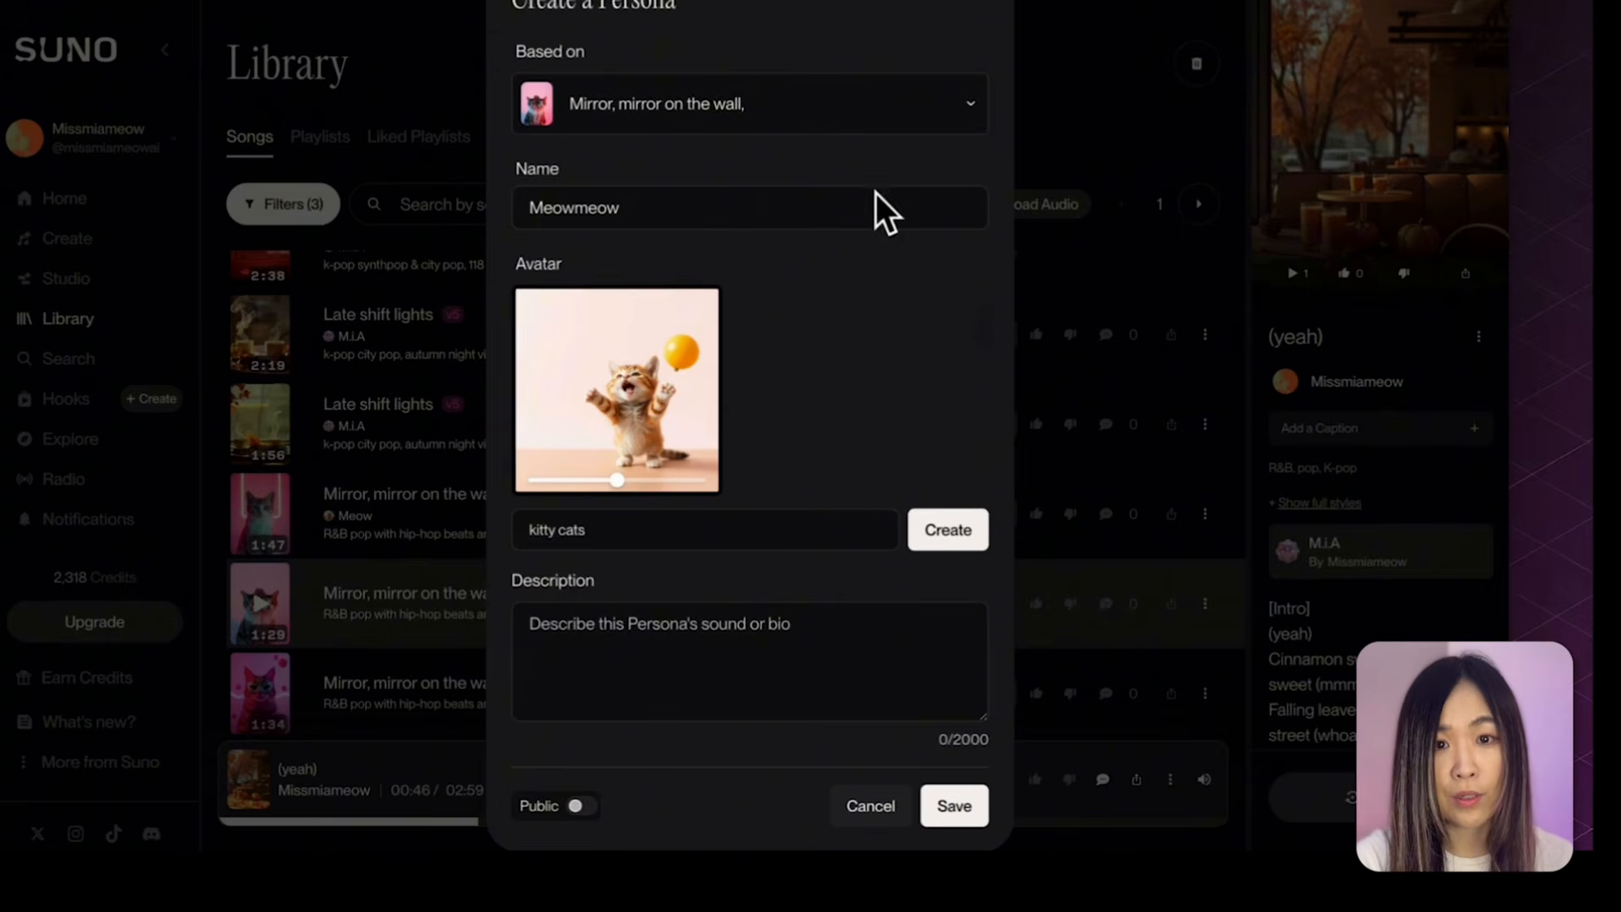
{"action": "left_click", "coordinate": [581, 806]}
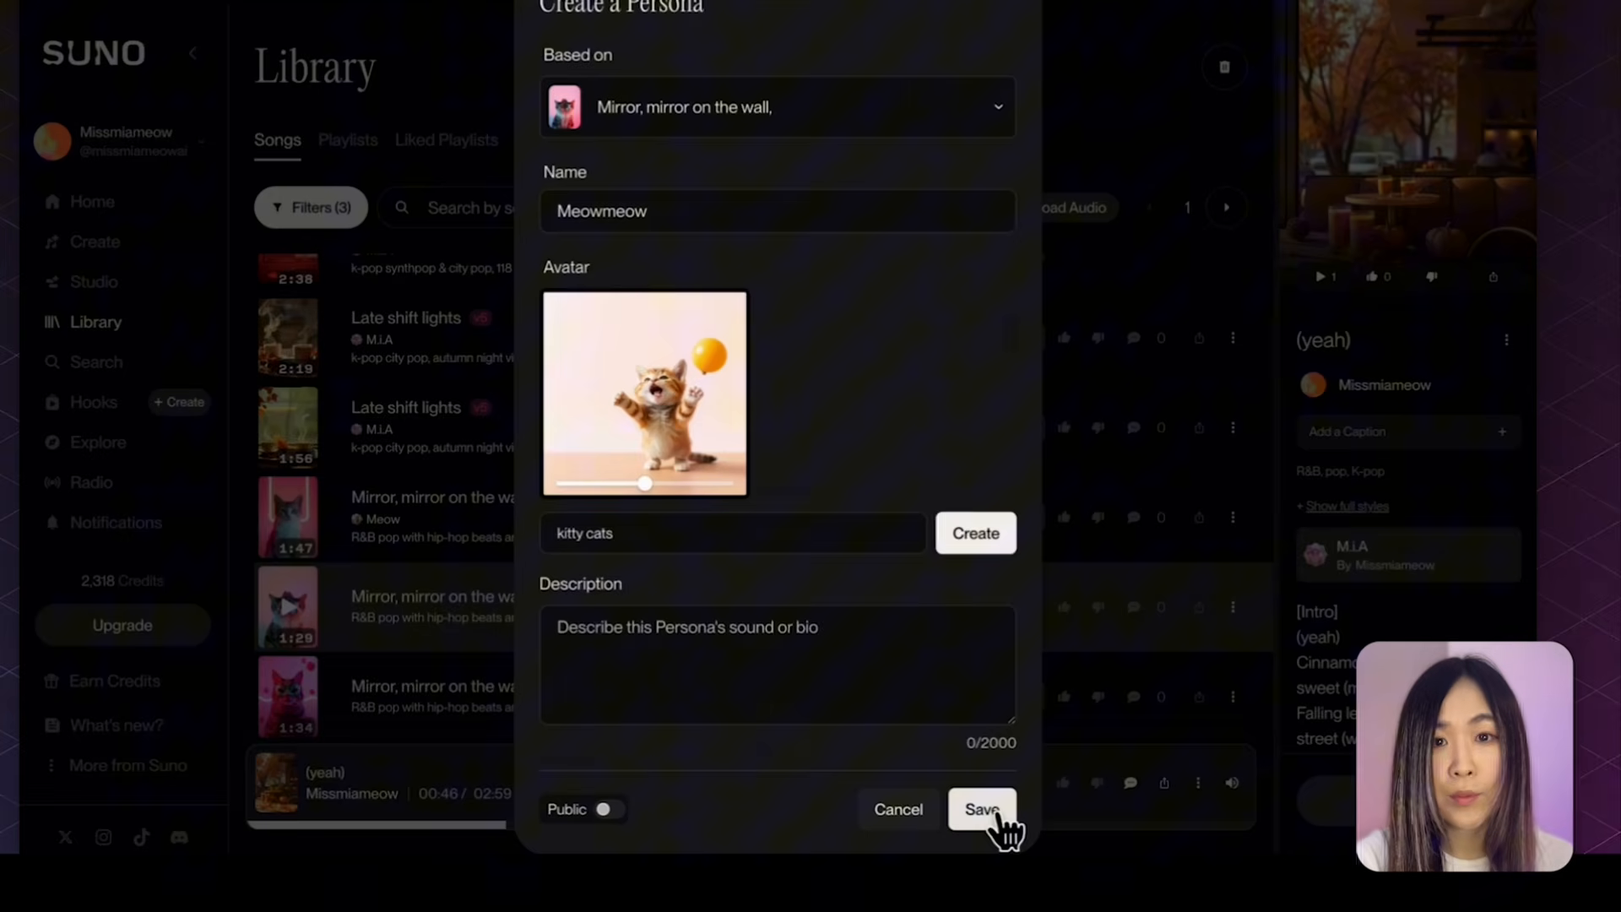
{"action": "left_click", "coordinate": [1065, 843]}
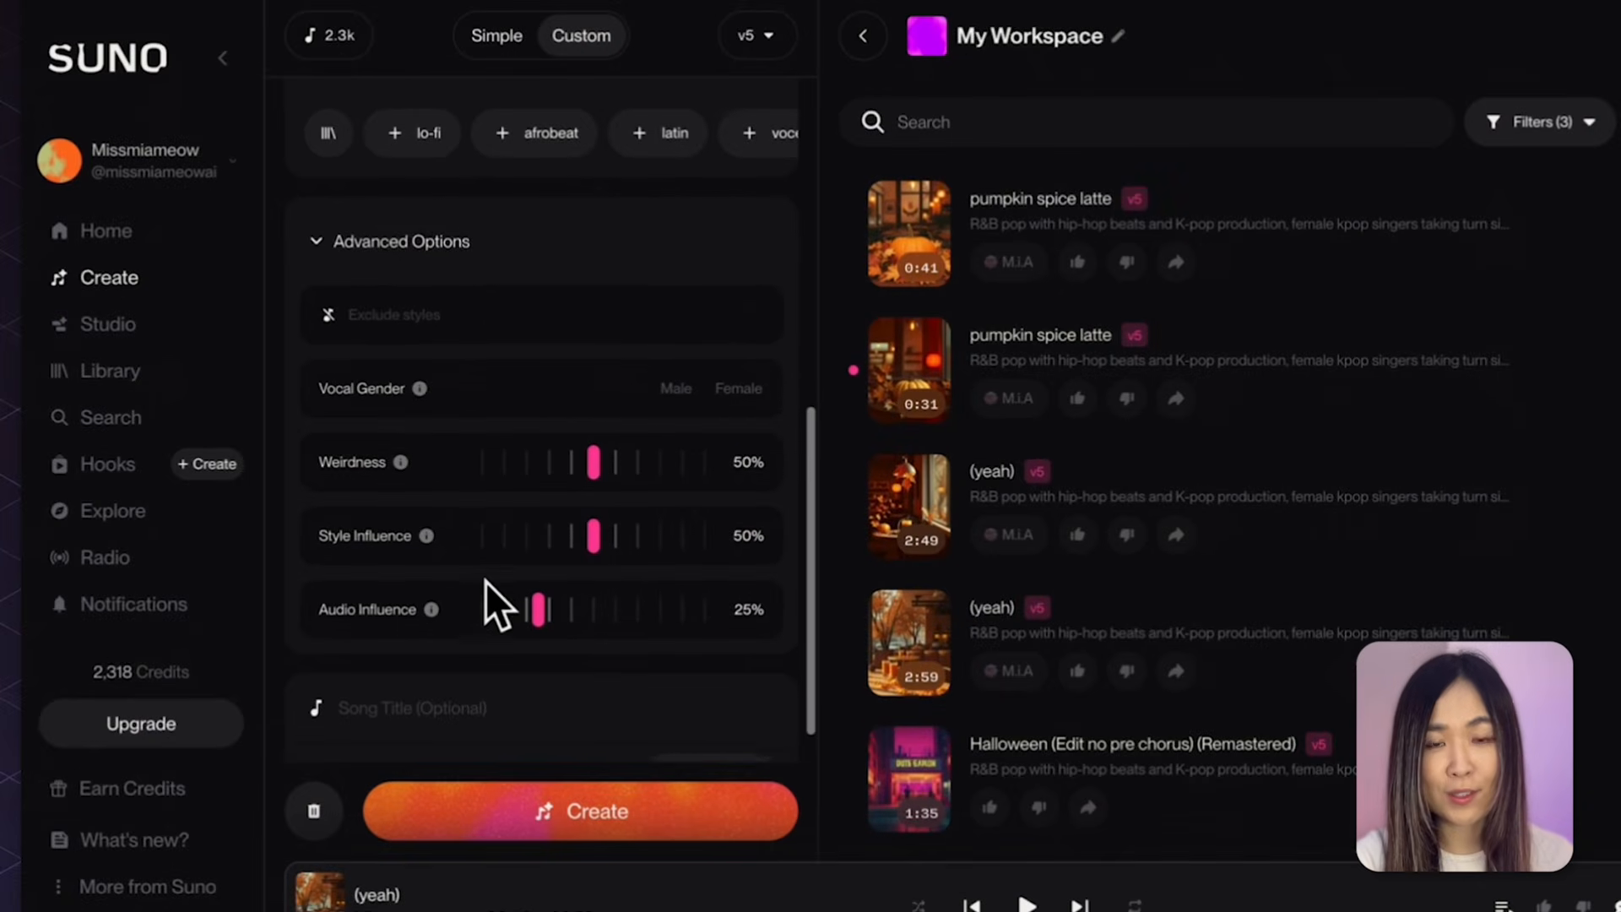
Step: Set the vocal gender to Female, title the song Pumpkin Latte and generate it in My Workspace
{"action": "scroll", "coordinate": [485, 580], "scroll_direction": "down", "scroll_amount": 1}
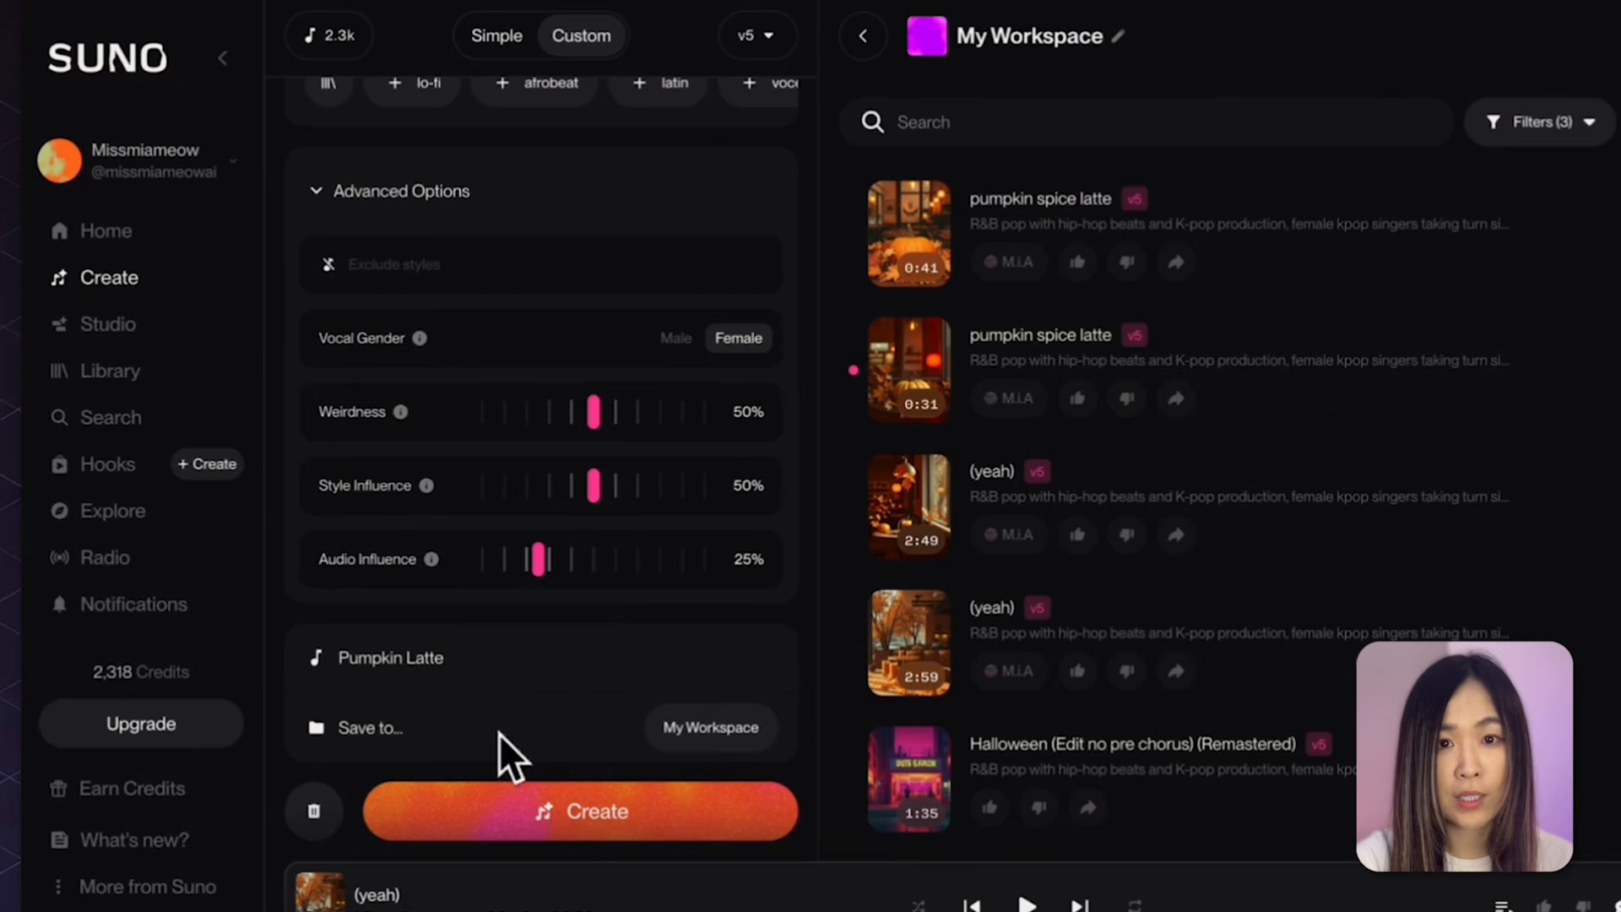
{"action": "left_click", "coordinate": [716, 728]}
{"action": "left_click", "coordinate": [714, 735]}
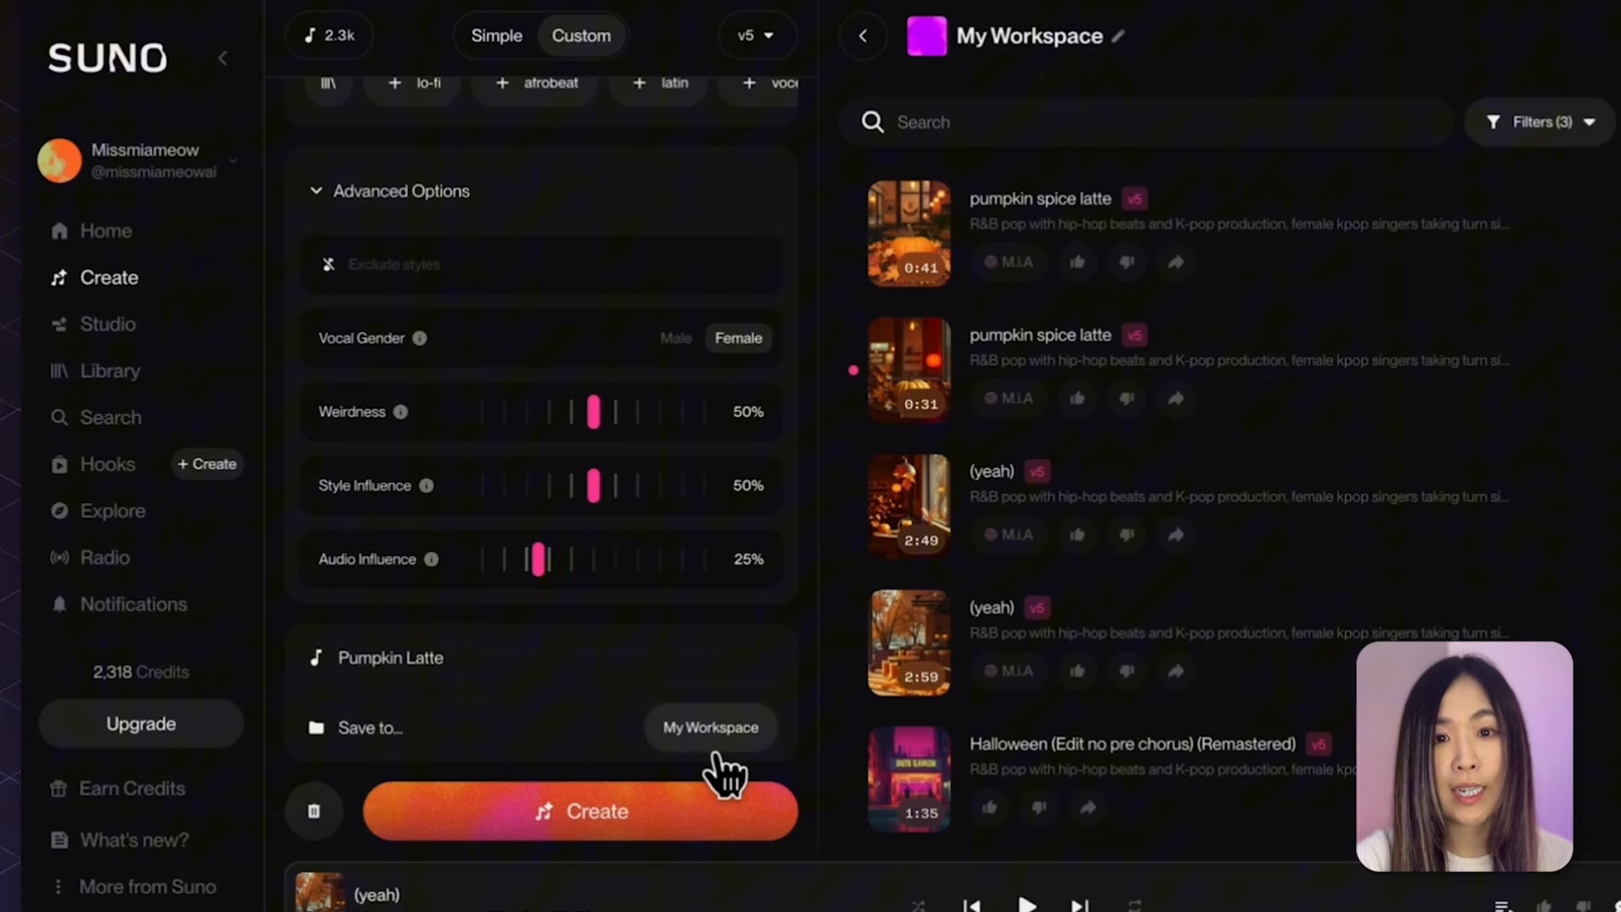
{"action": "left_click", "coordinate": [601, 810]}
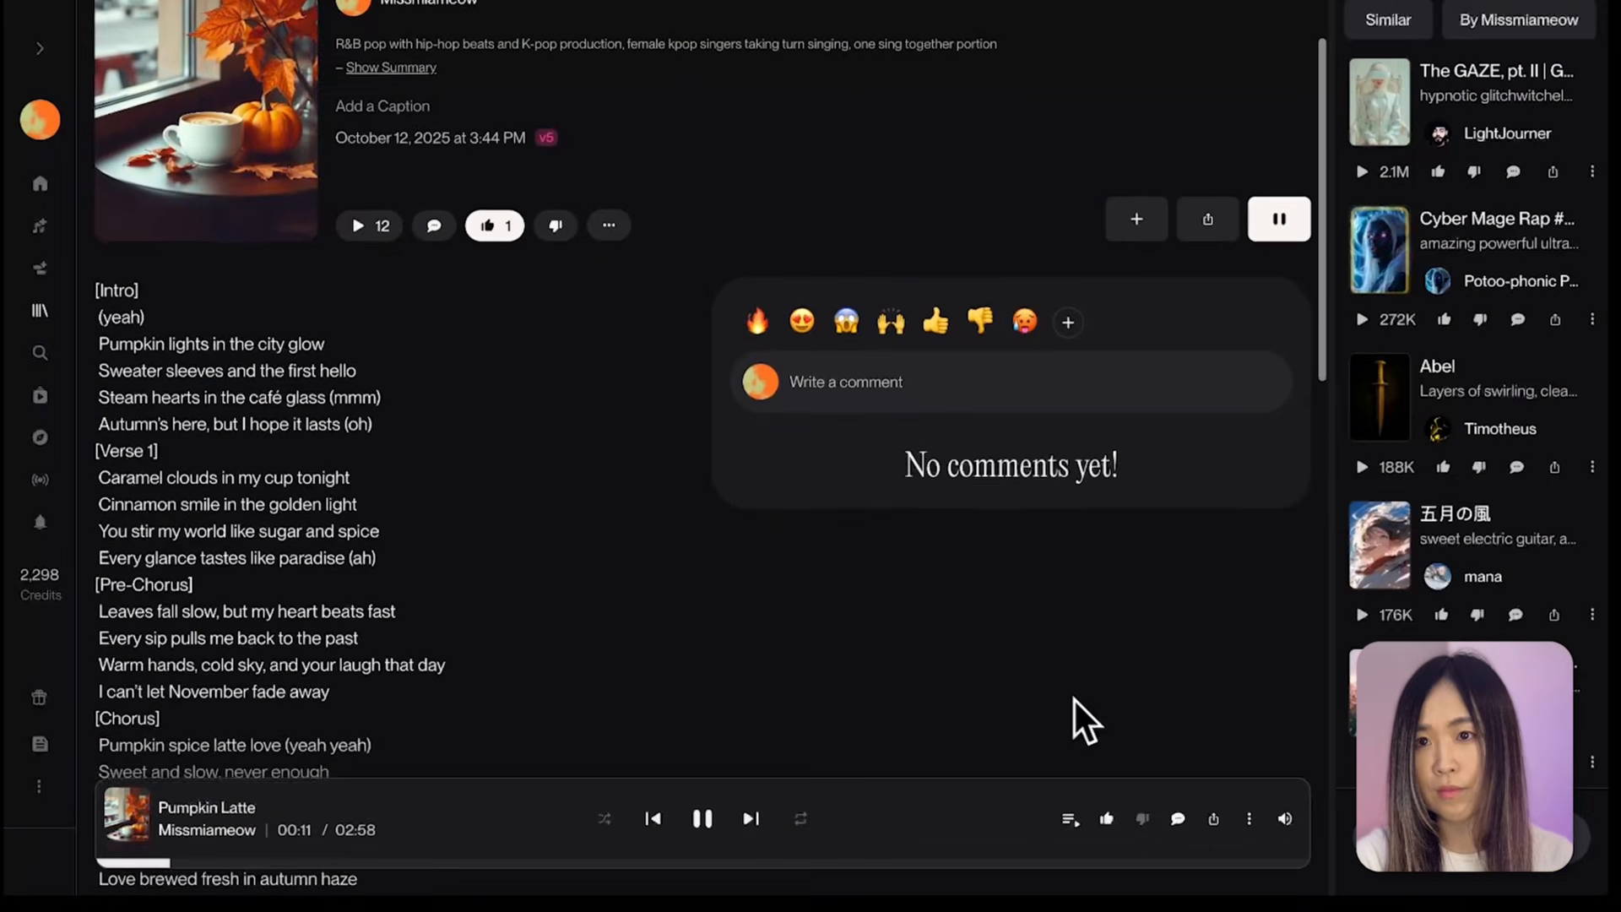
Step: Listen to the generated Pumpkin Latte song, skip further into the track and pause playback
{"action": "scroll", "coordinate": [1085, 721], "scroll_direction": "up", "scroll_amount": 1}
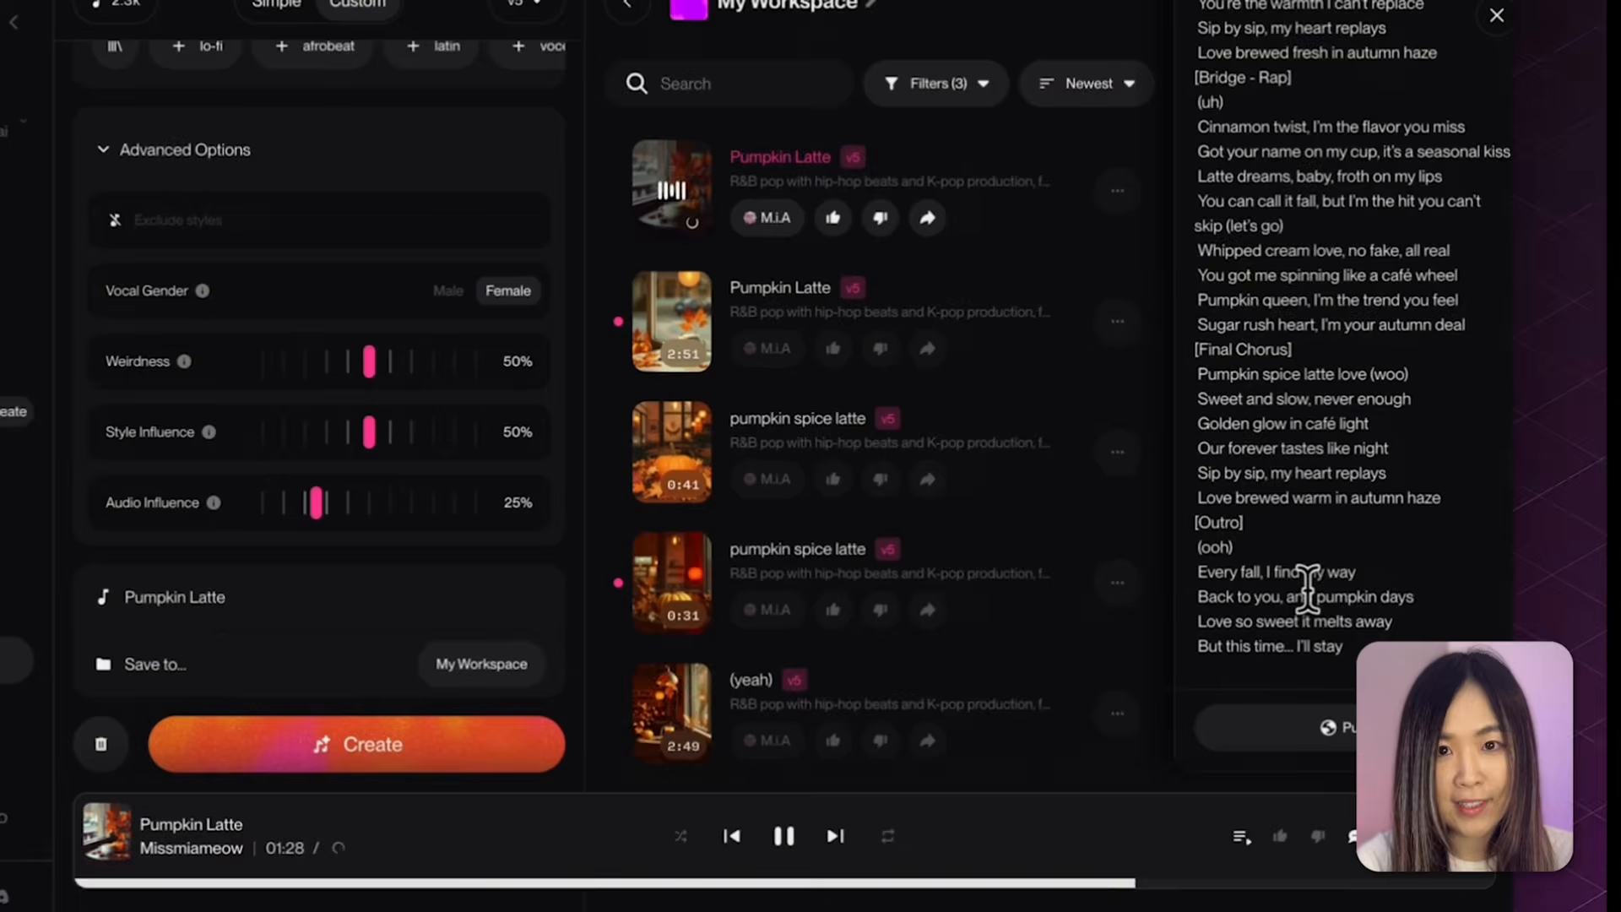
{"action": "left_click", "coordinate": [1030, 883]}
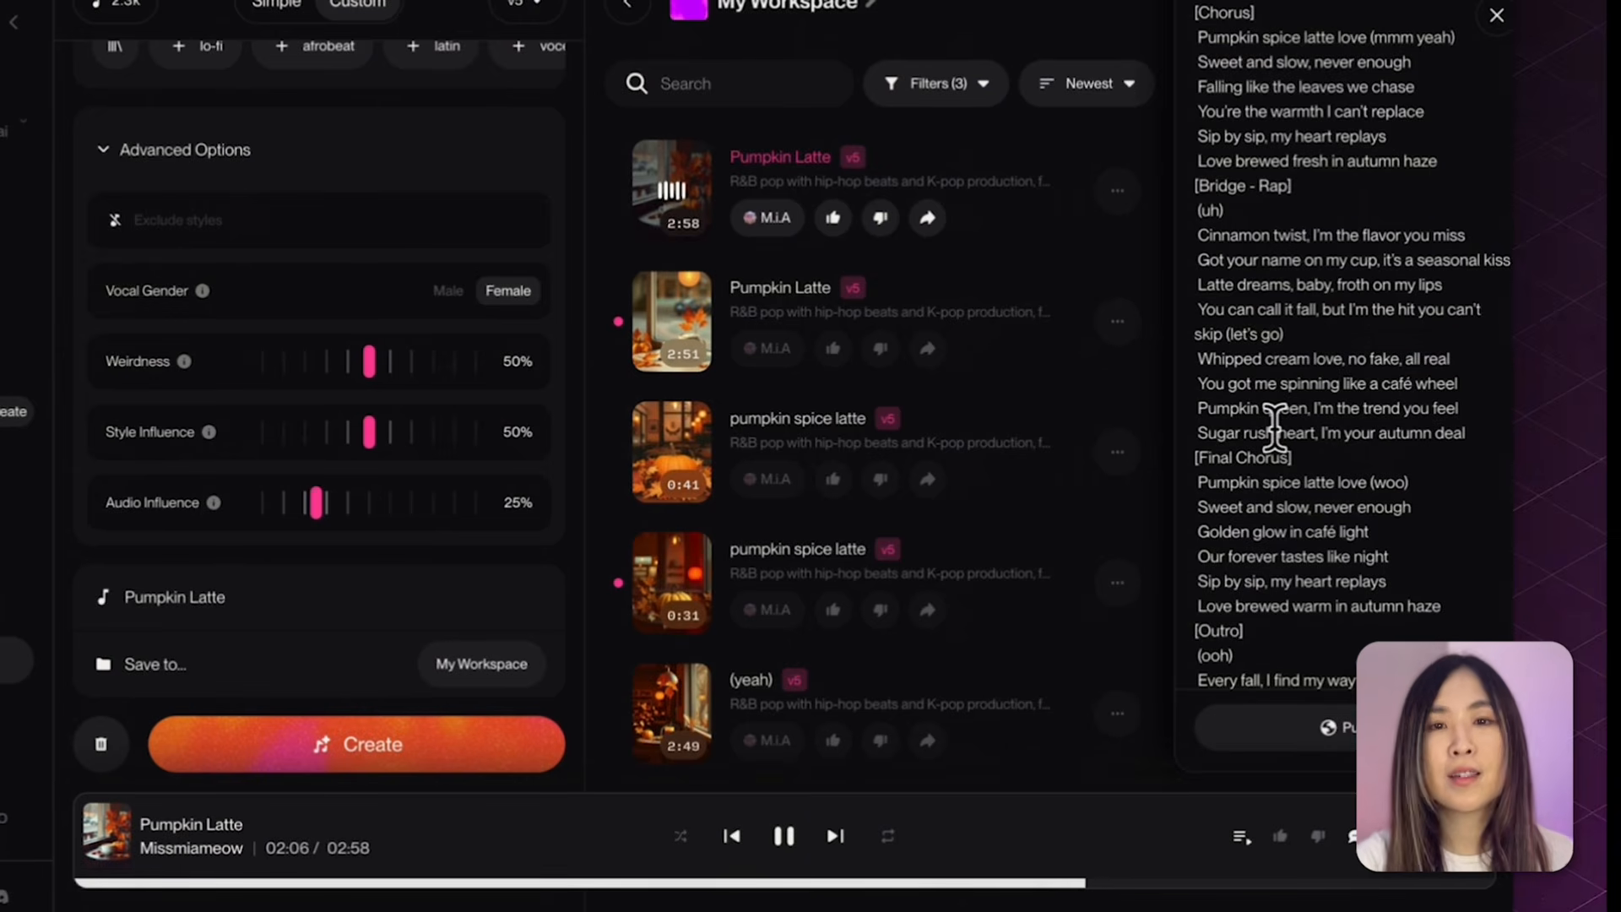
{"action": "left_click", "coordinate": [784, 835]}
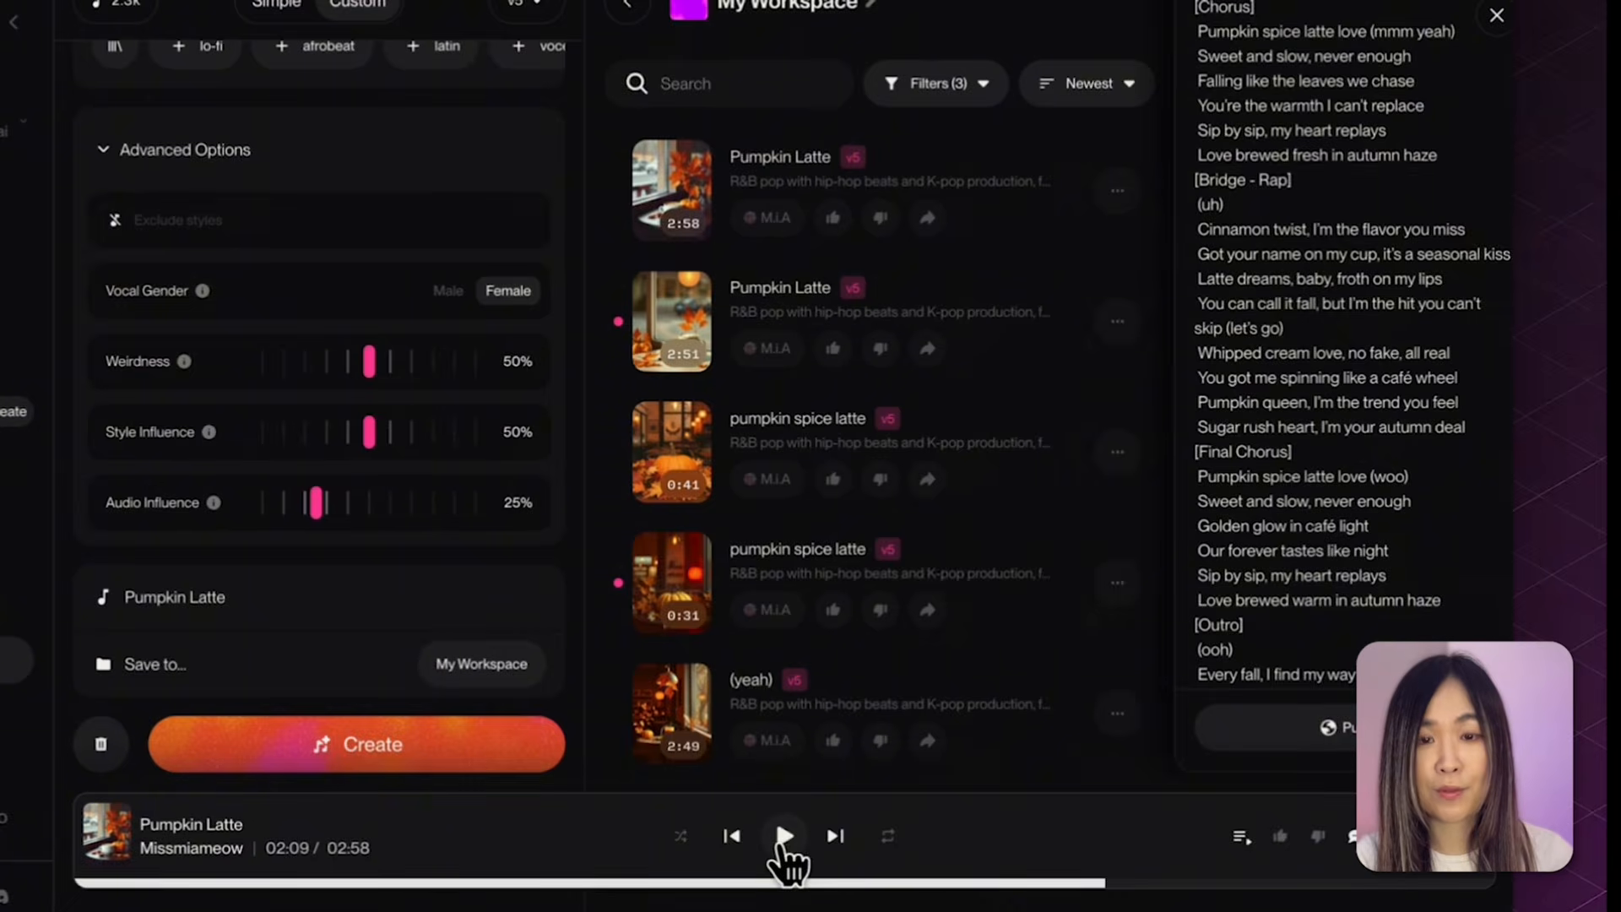
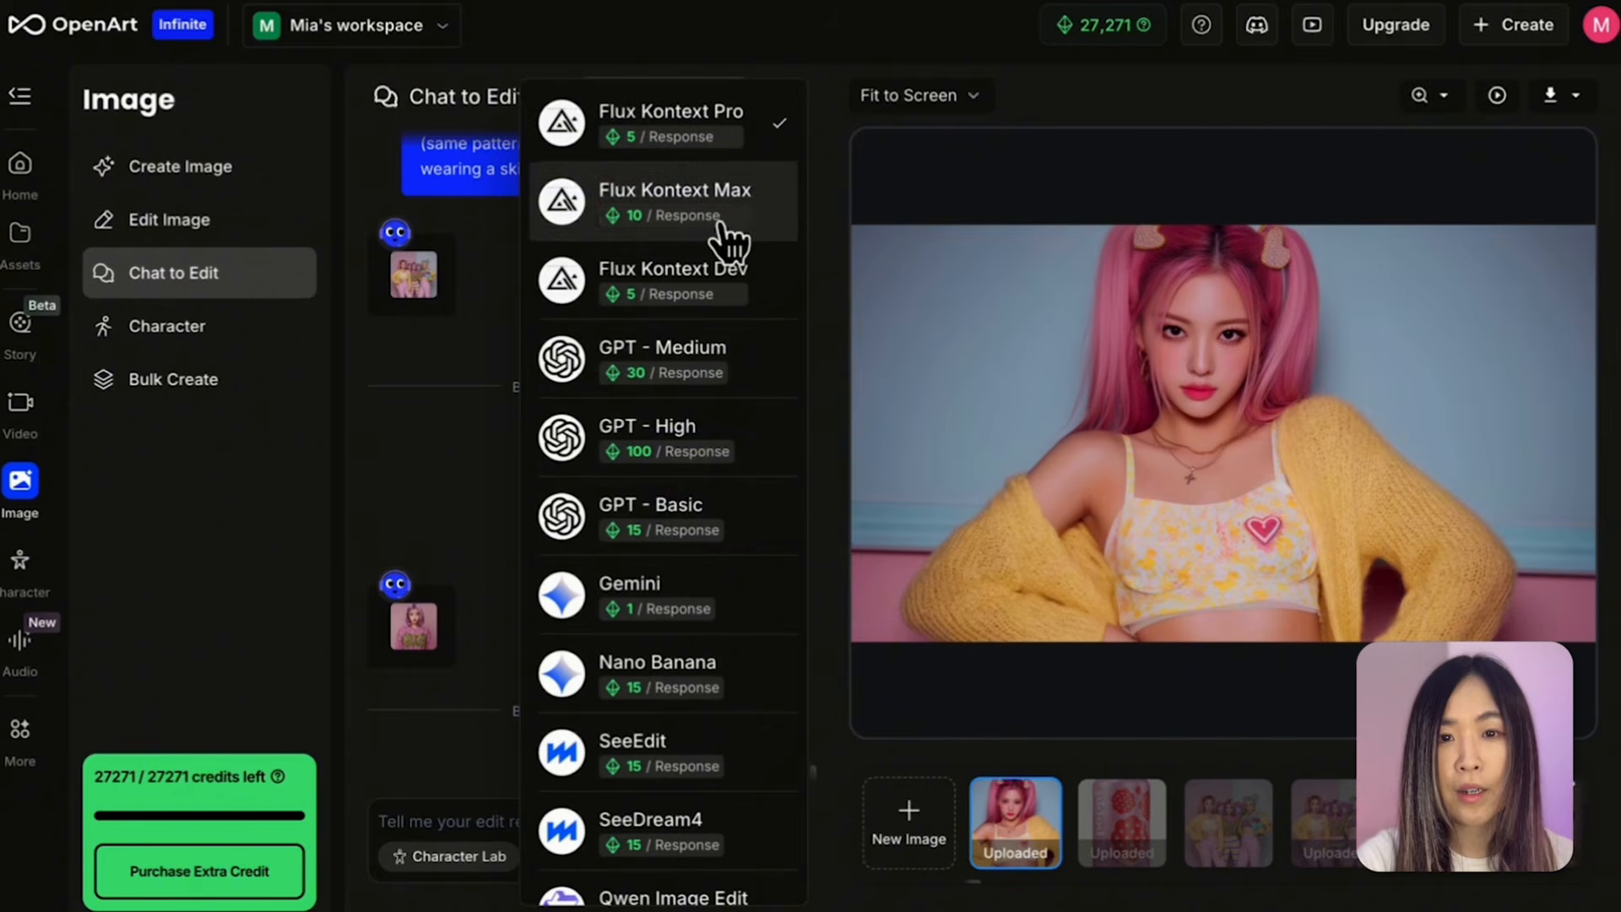
Step: Switch to OpenArt's Chat to Edit and examine the edit models, the vampire costume and magic mirror edits, and the character expression images
{"action": "scroll", "coordinate": [705, 688], "scroll_direction": "down", "scroll_amount": 1}
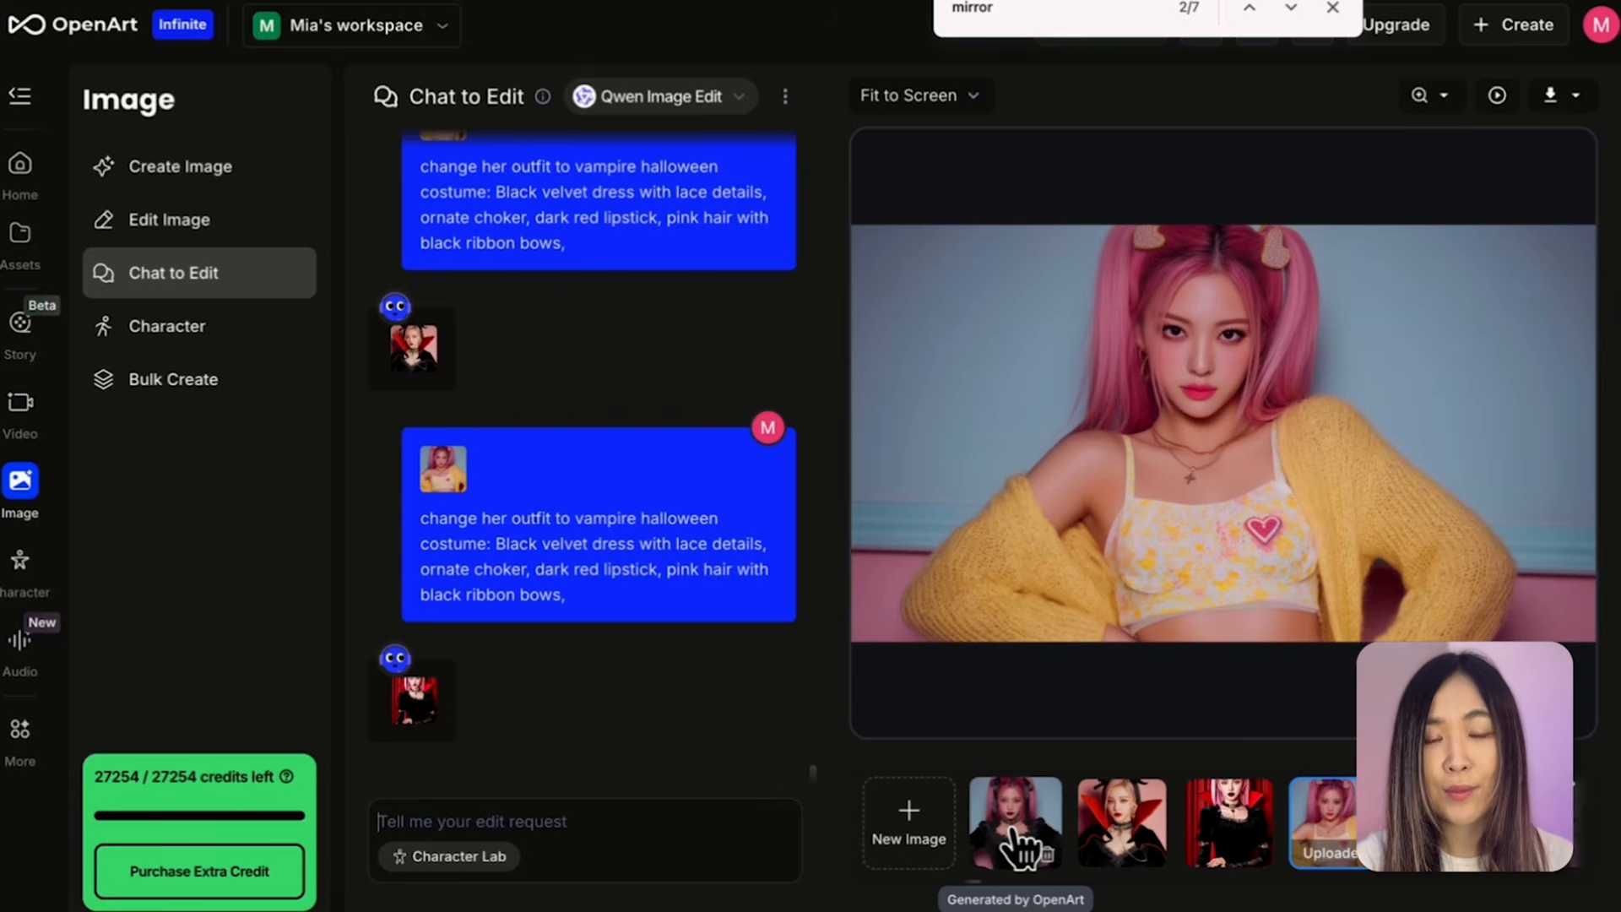
{"action": "left_click", "coordinate": [1015, 836]}
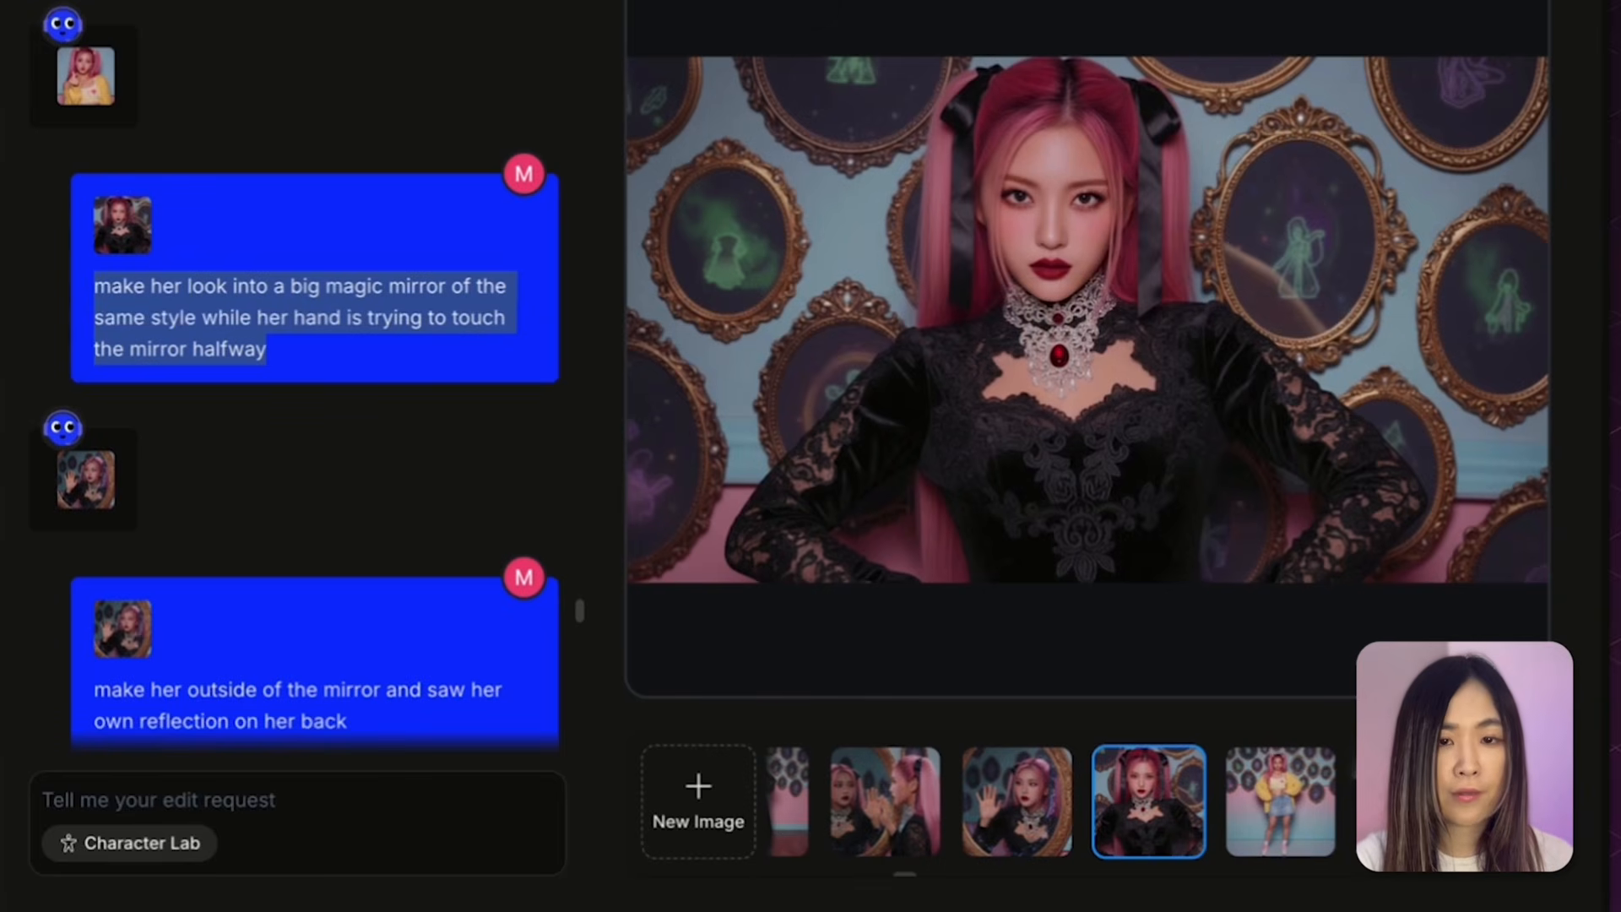
{"action": "left_click", "coordinate": [195, 304]}
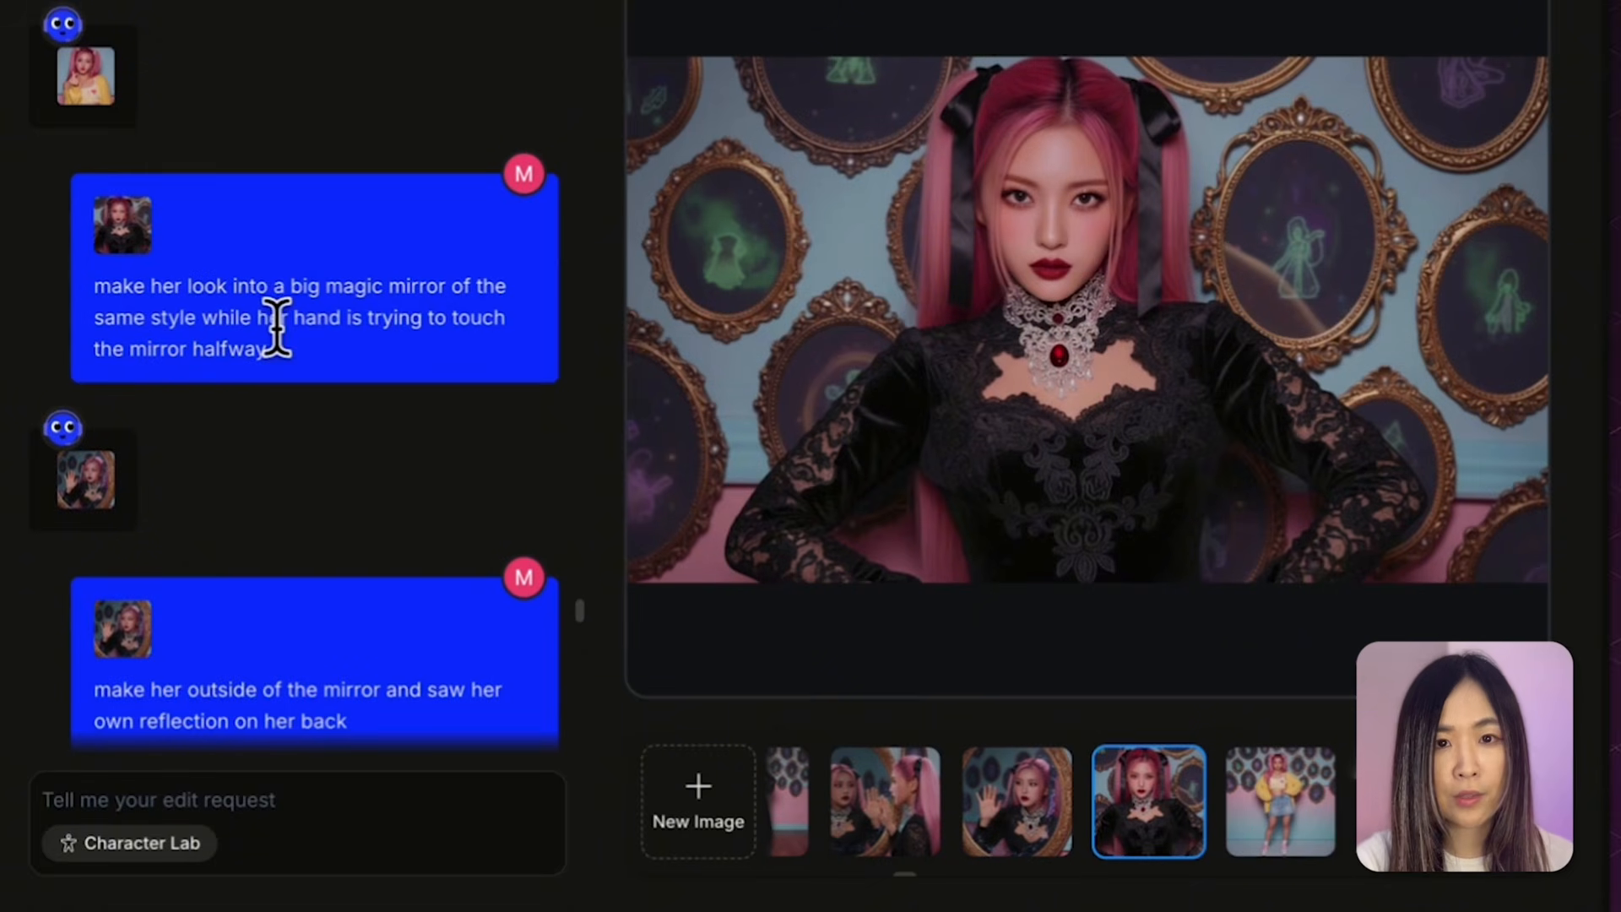
{"action": "left_click", "coordinate": [1026, 810]}
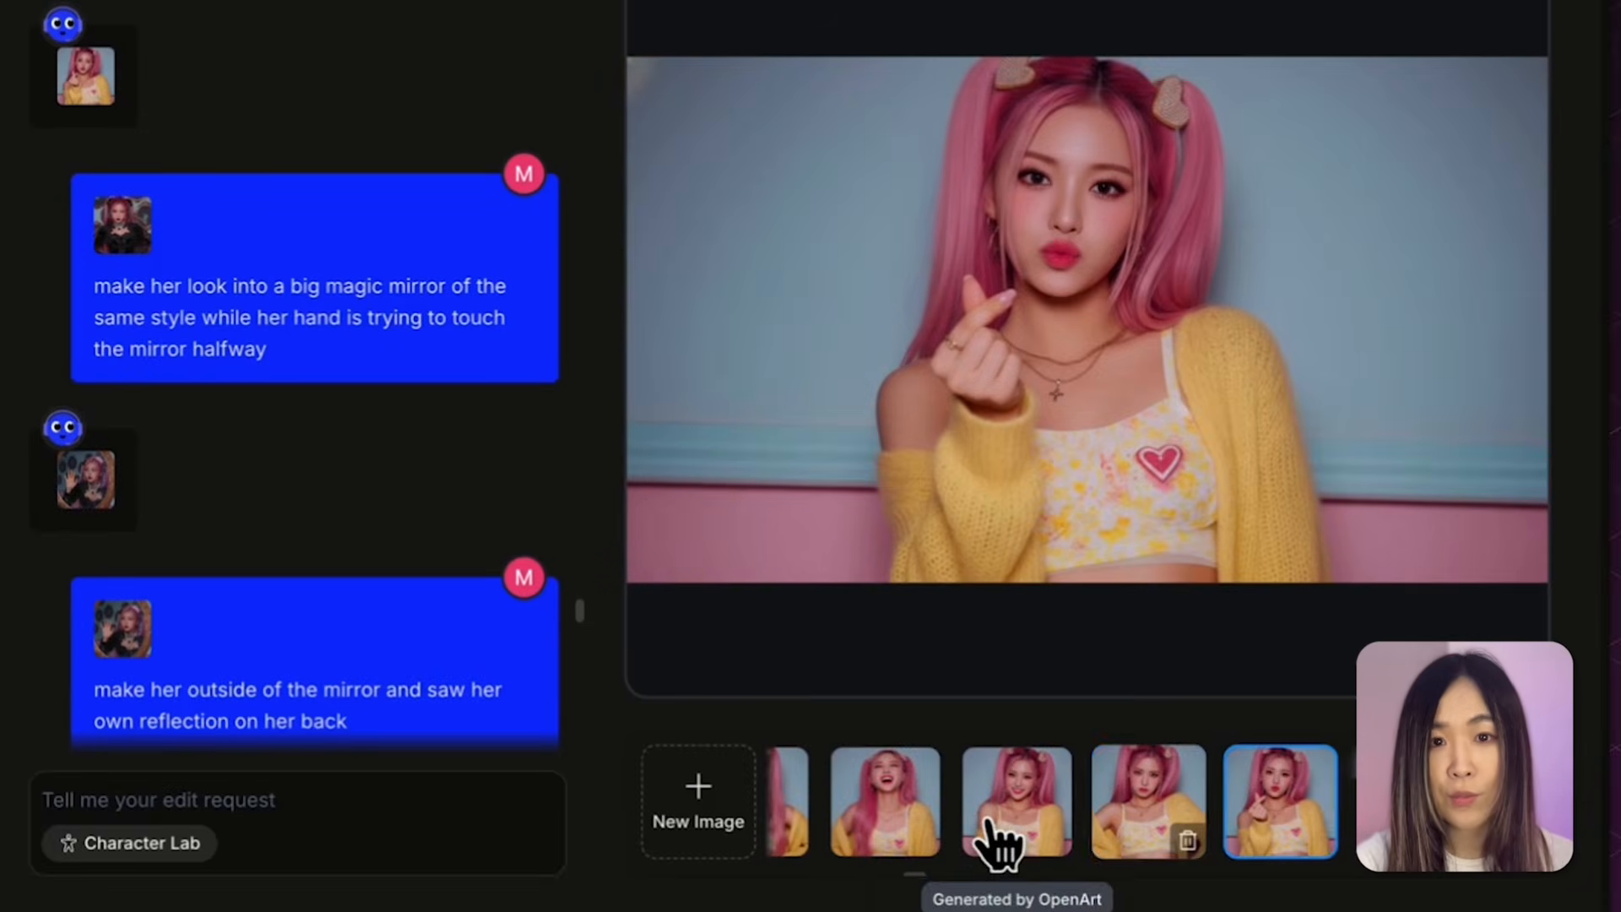
{"action": "left_click", "coordinate": [1025, 812]}
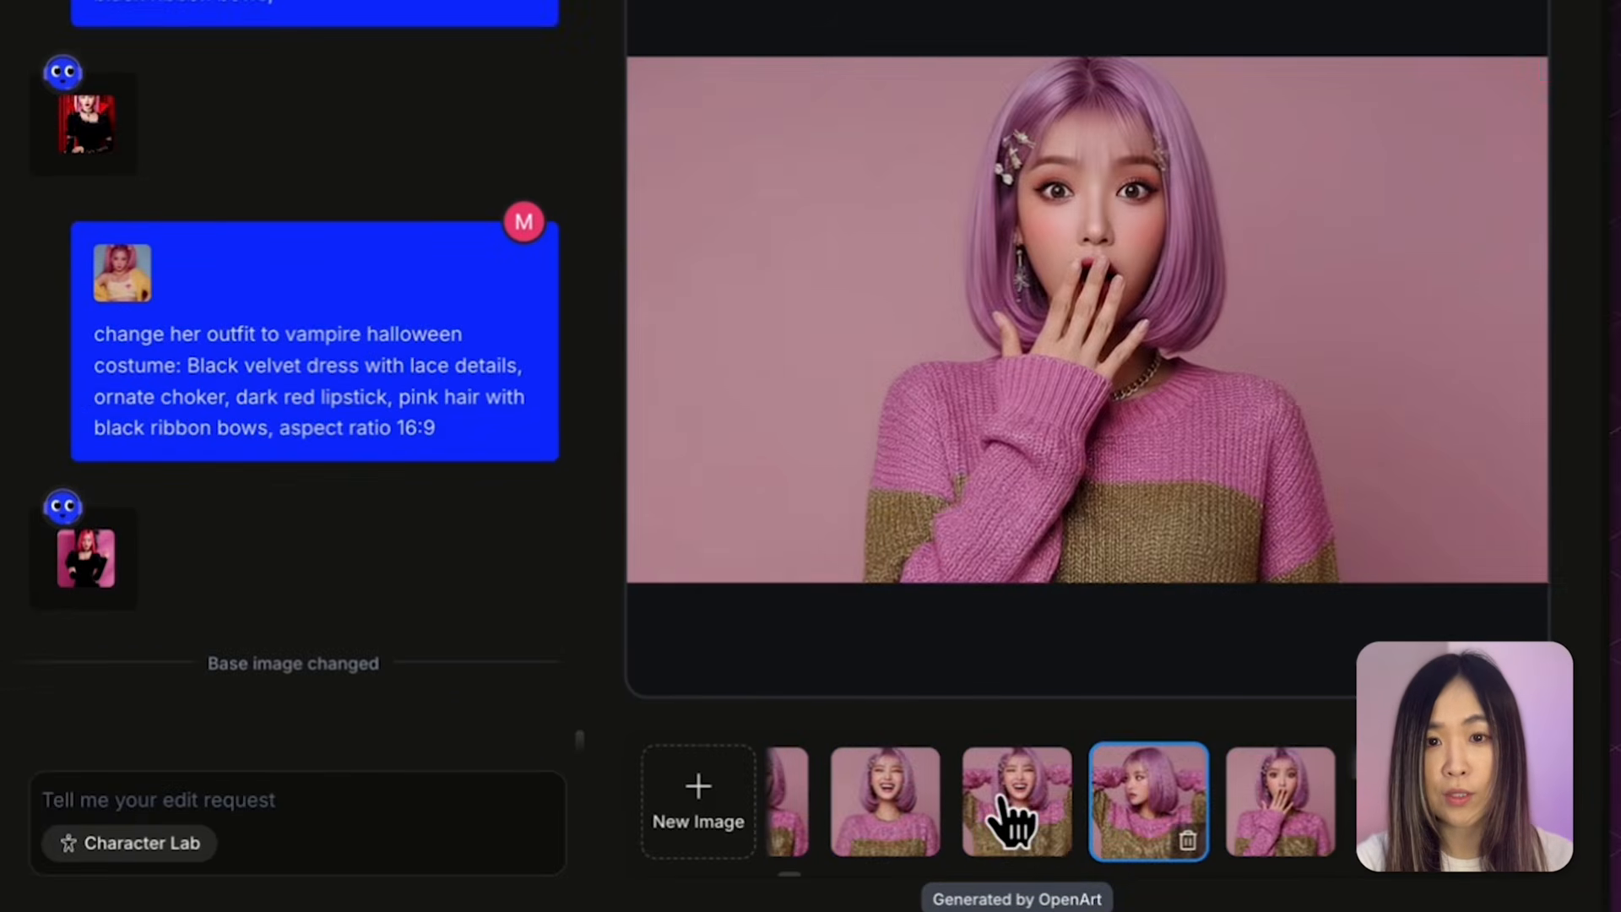
Step: Look through the purple-haired character's sweater poses and the edits of her in a witch costume among the clouds
{"action": "left_click", "coordinate": [1021, 820]}
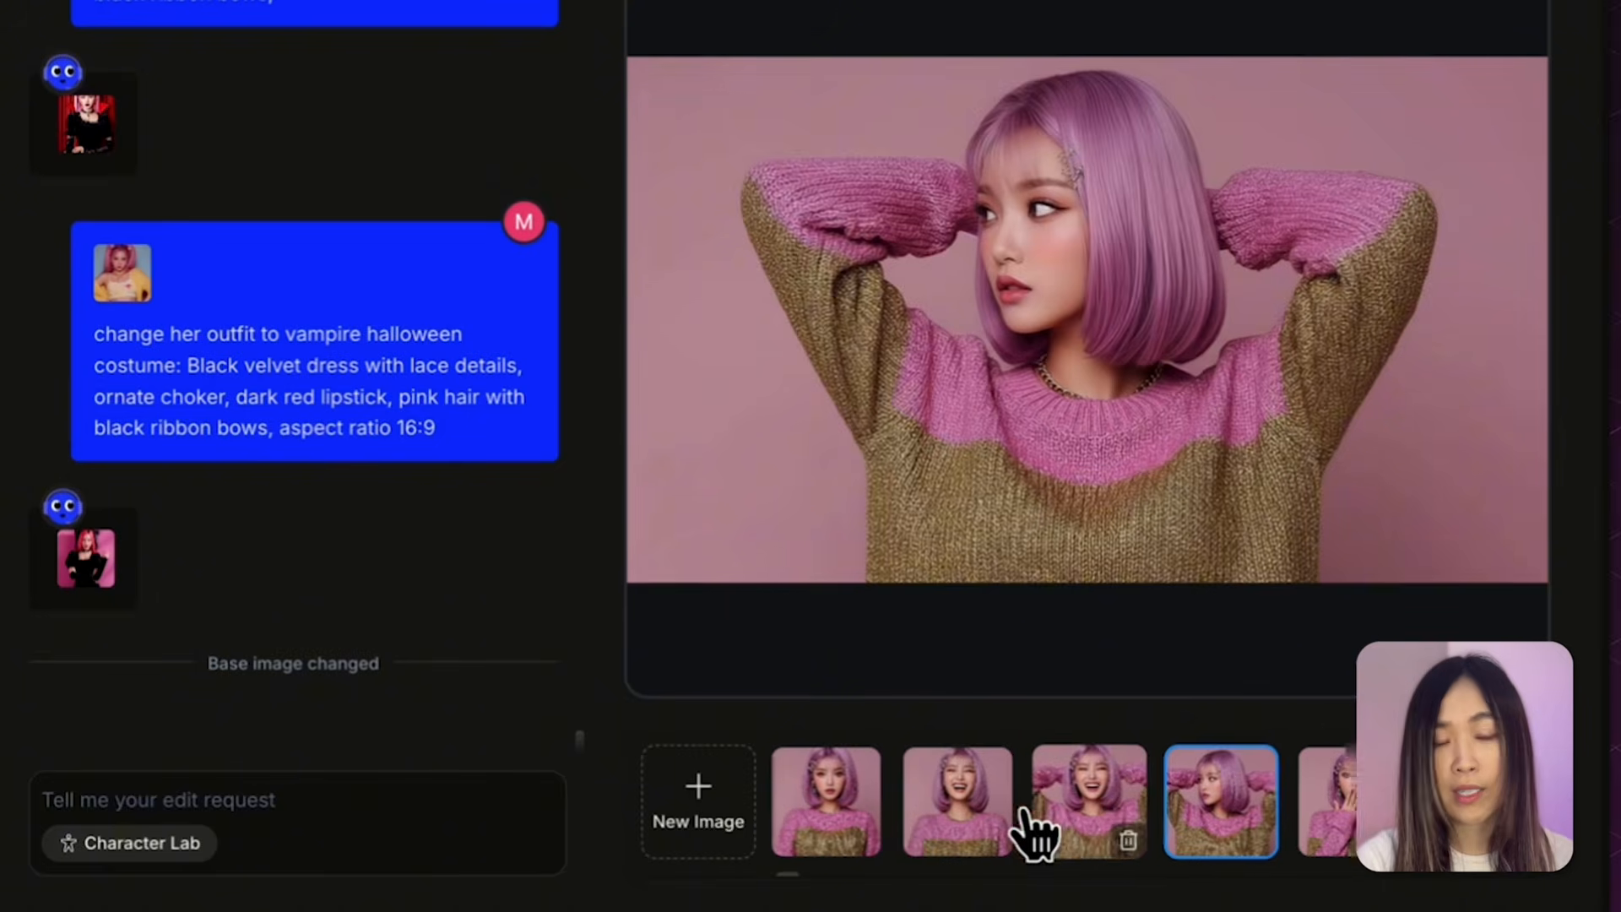
{"action": "left_click", "coordinate": [1026, 815]}
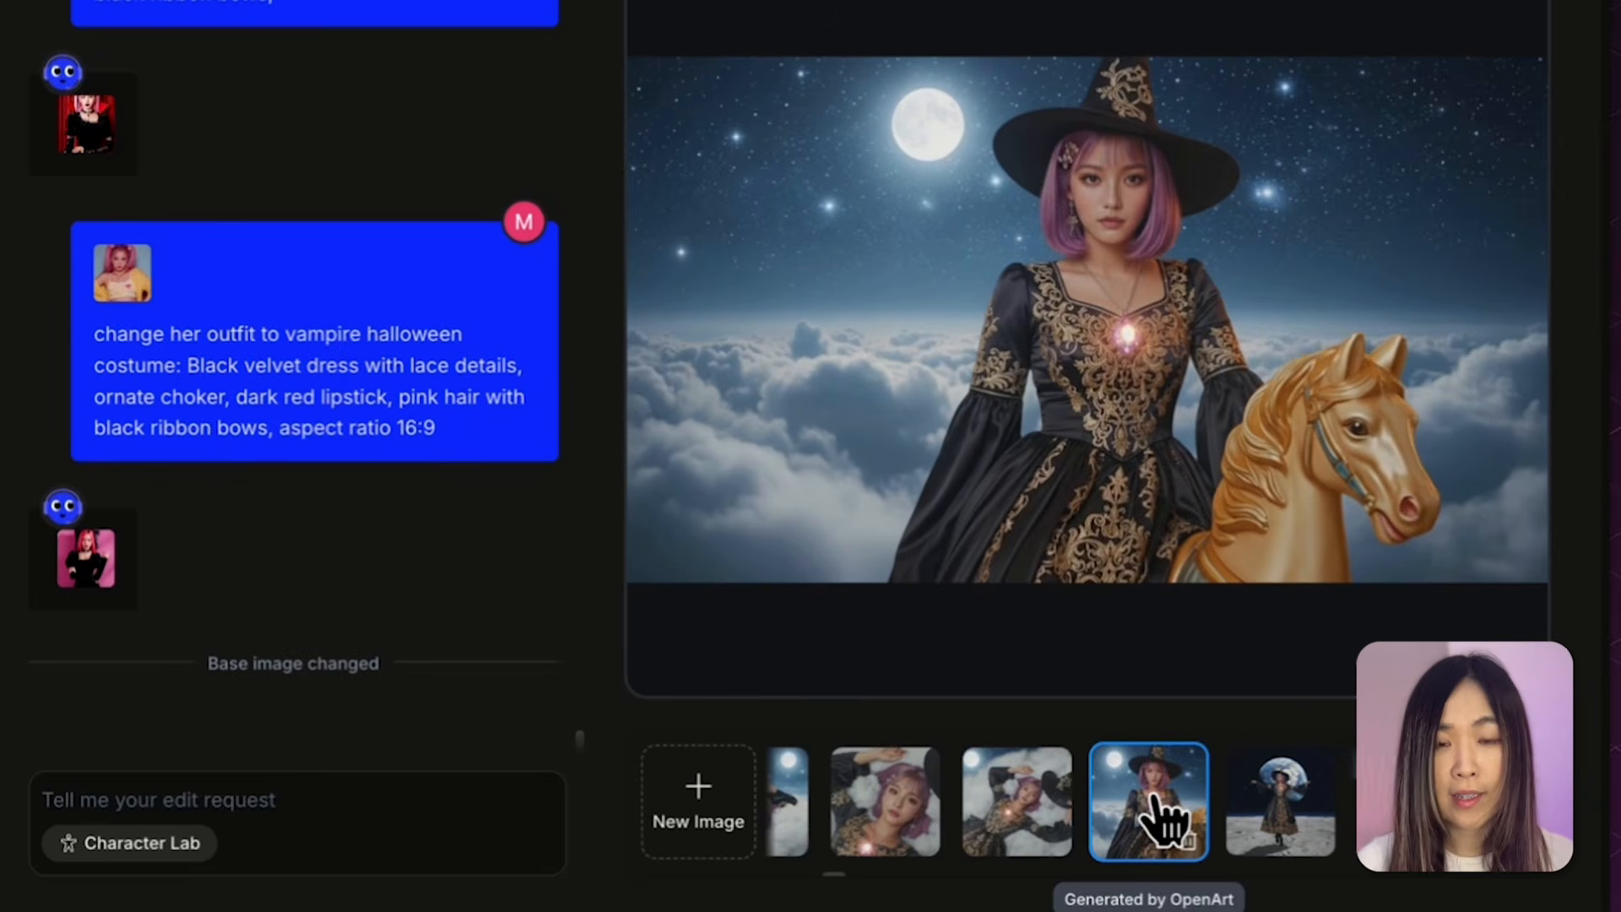
{"action": "left_click", "coordinate": [1023, 811]}
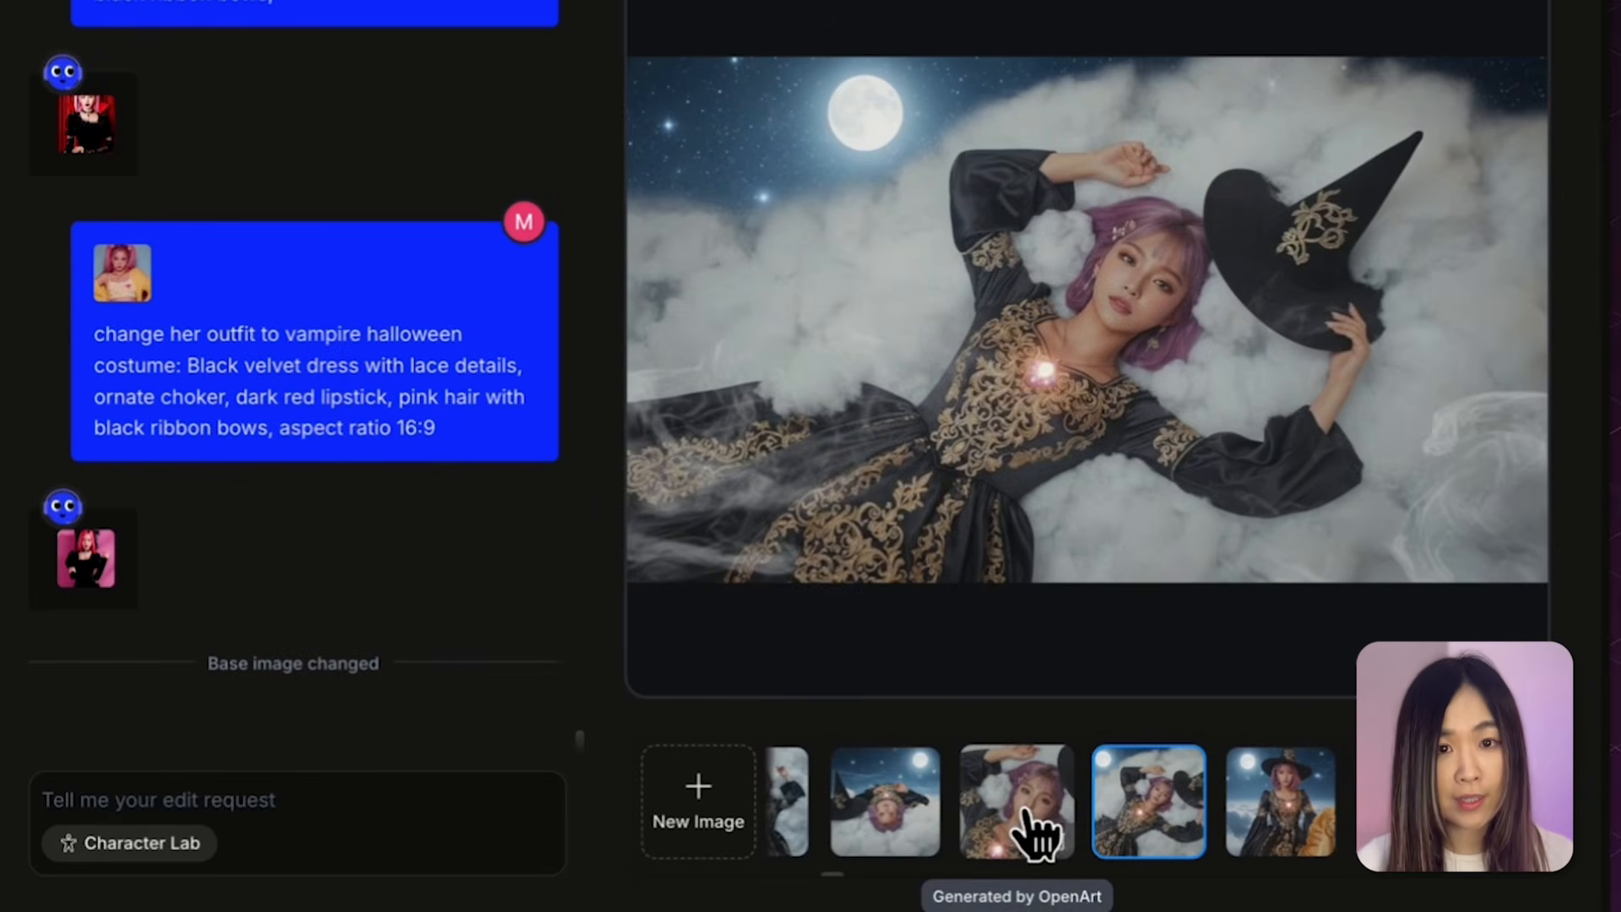
{"action": "scroll", "coordinate": [958, 815], "scroll_direction": "left", "scroll_amount": 1}
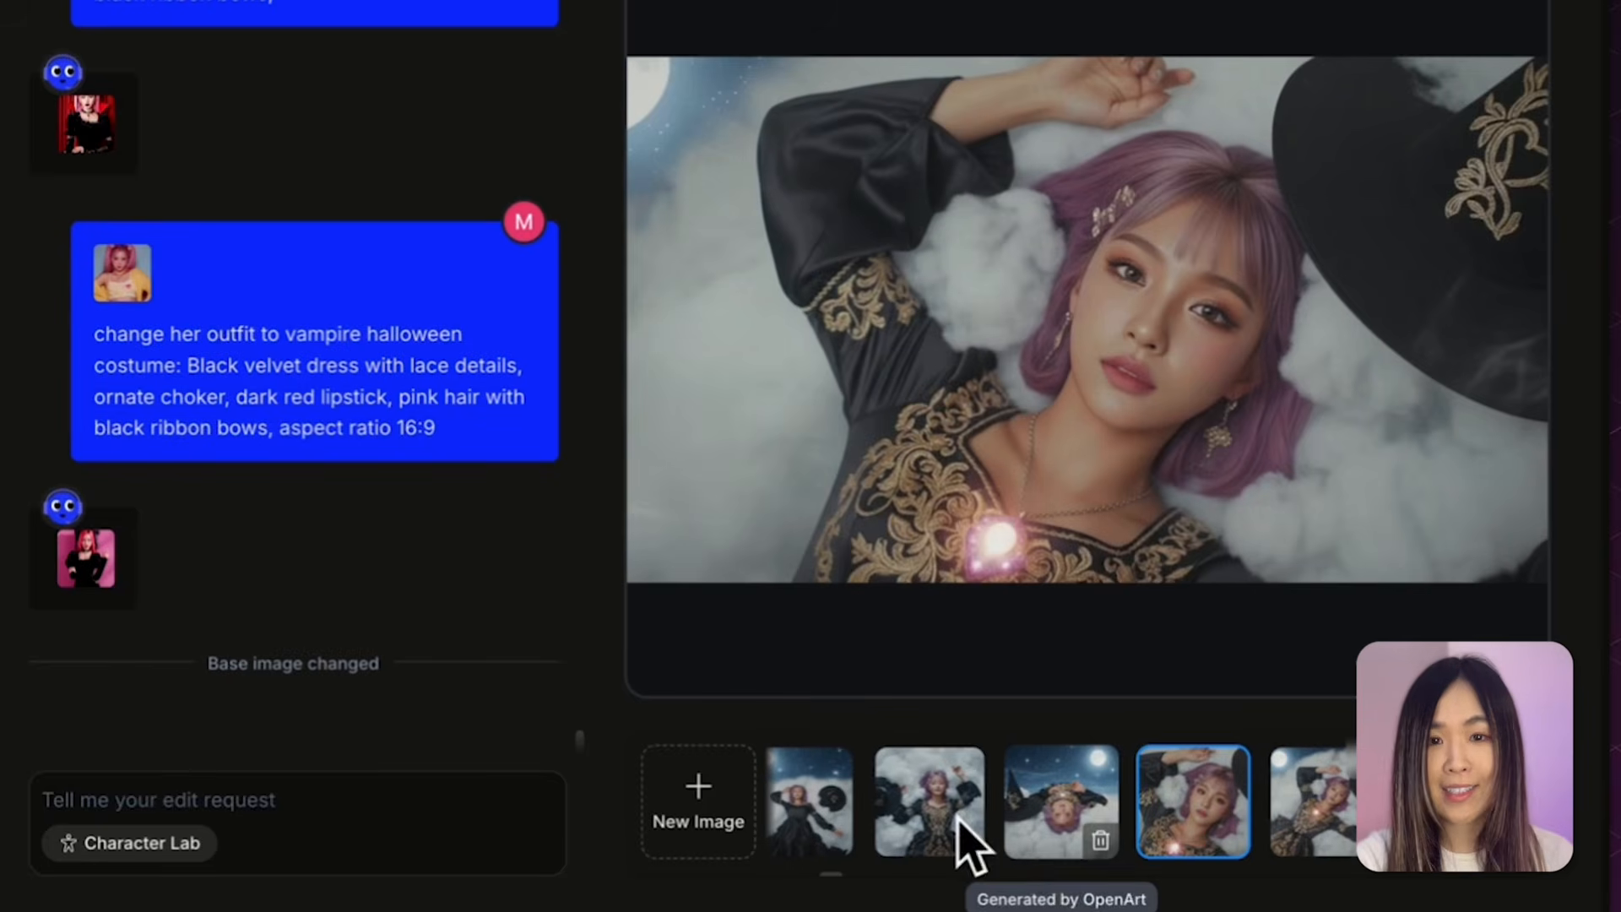
{"action": "left_click", "coordinate": [931, 796]}
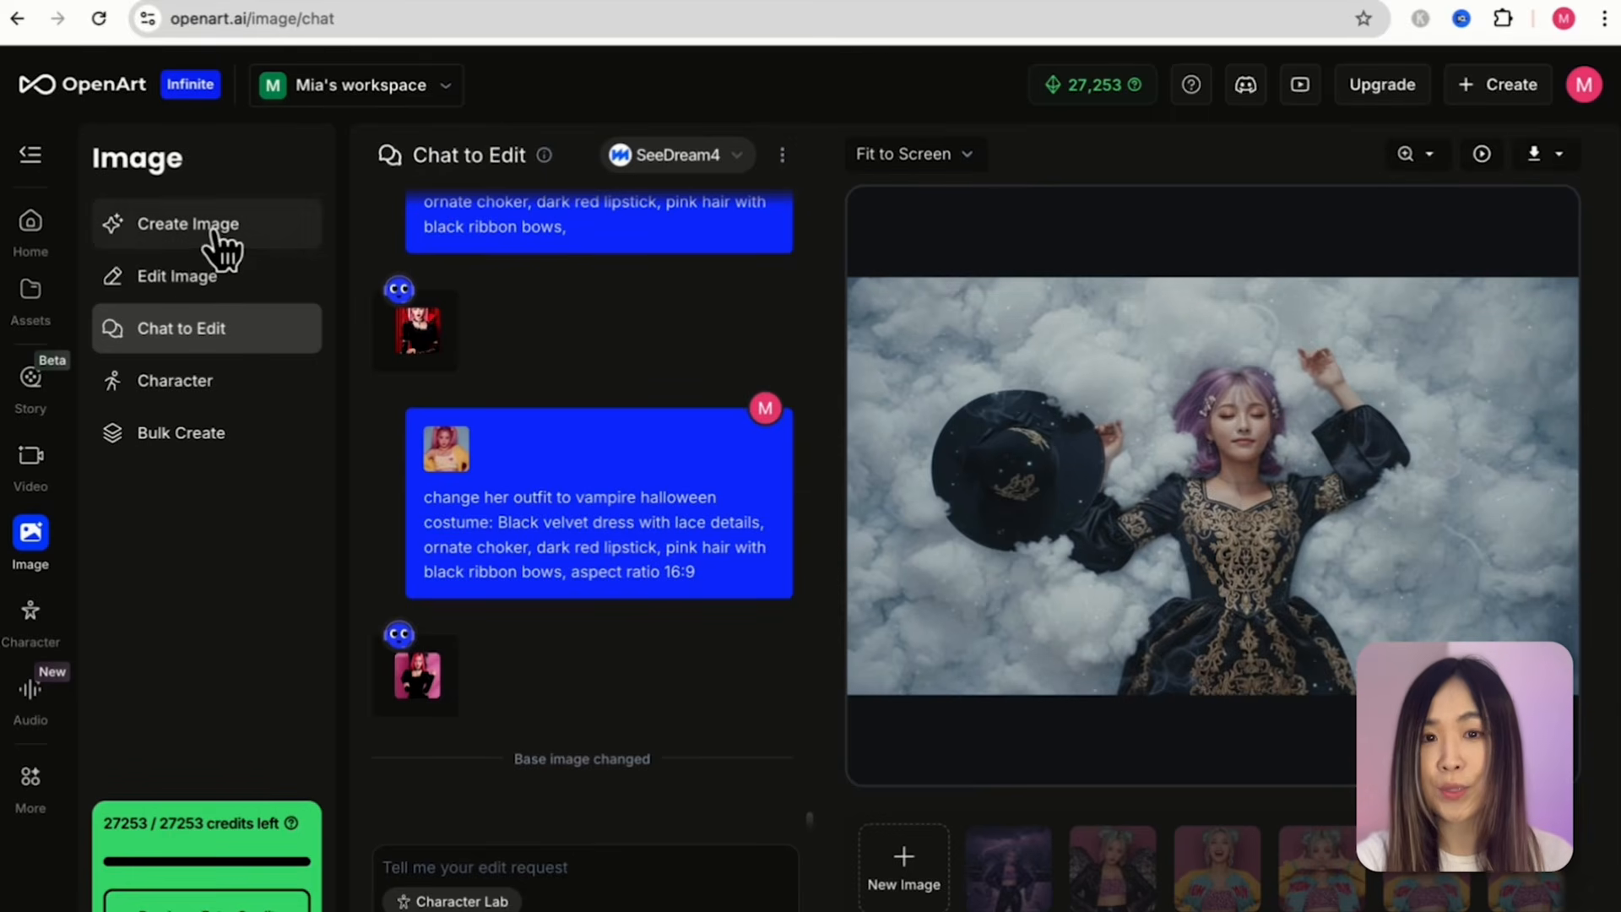
Step: Go to Create Image and choose Nano Banana from the public models
{"action": "left_click", "coordinate": [222, 245]}
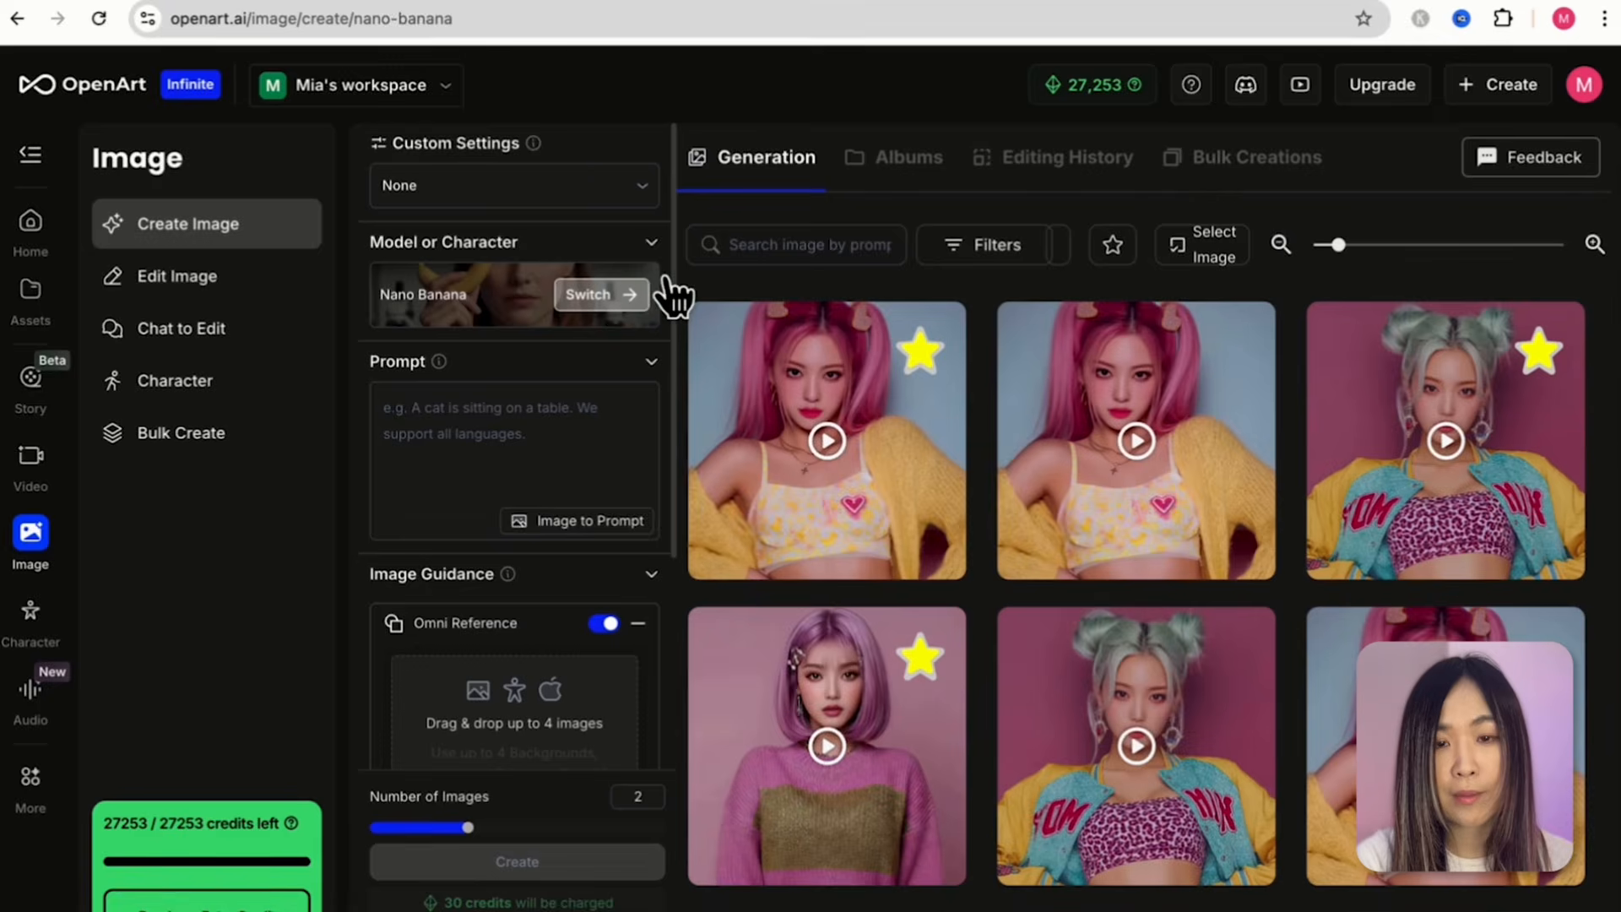
{"action": "left_click", "coordinate": [629, 294]}
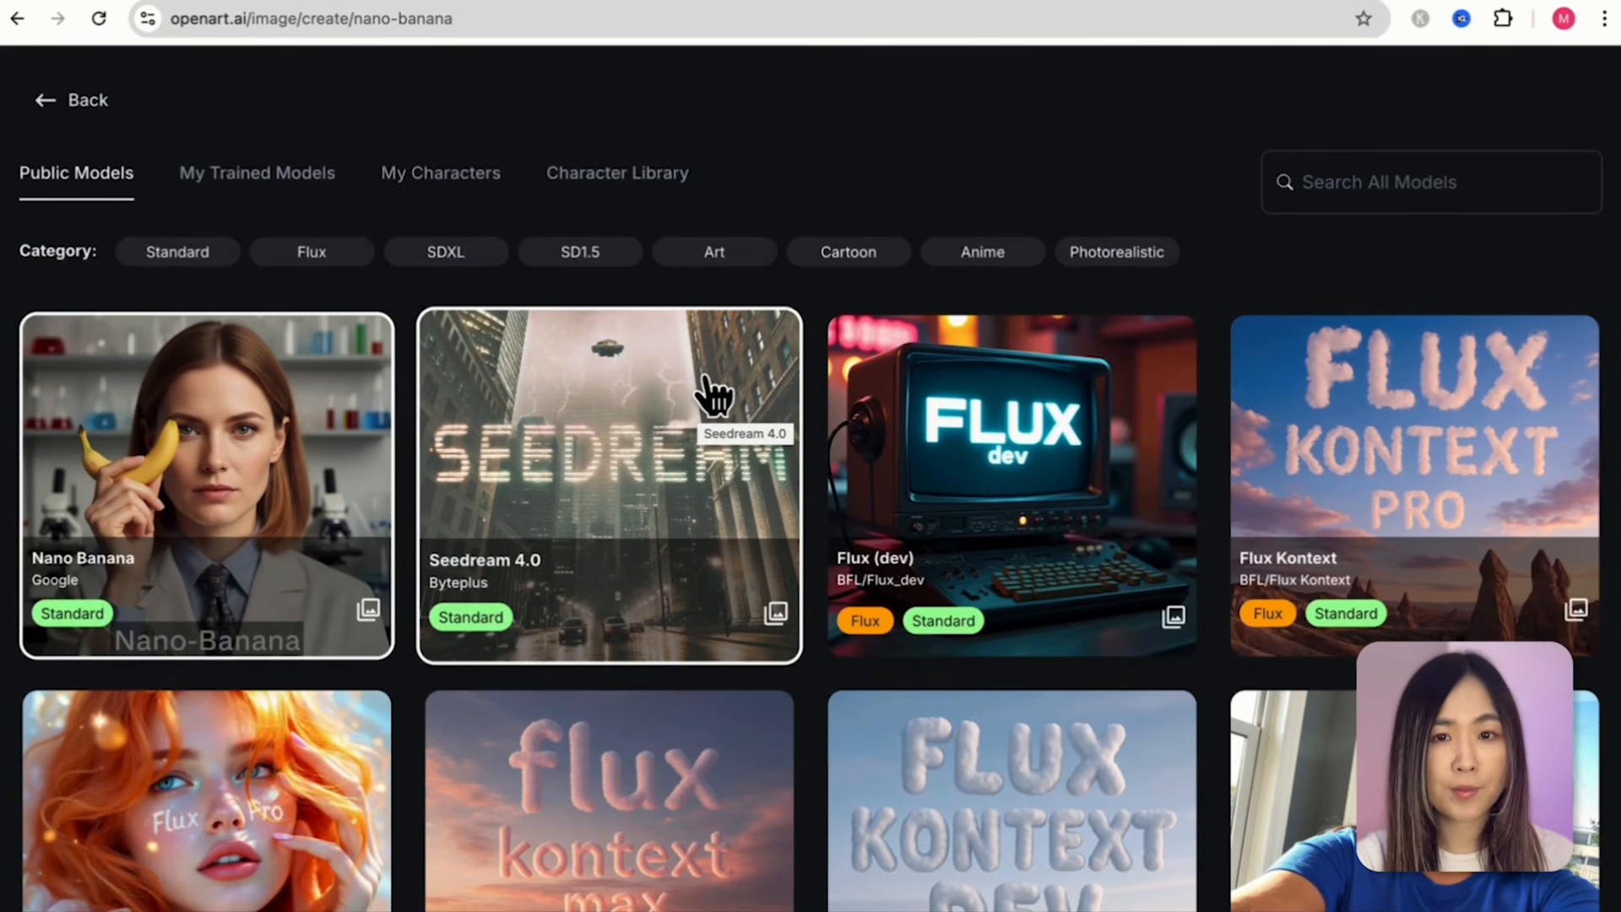
{"action": "left_click", "coordinate": [325, 340]}
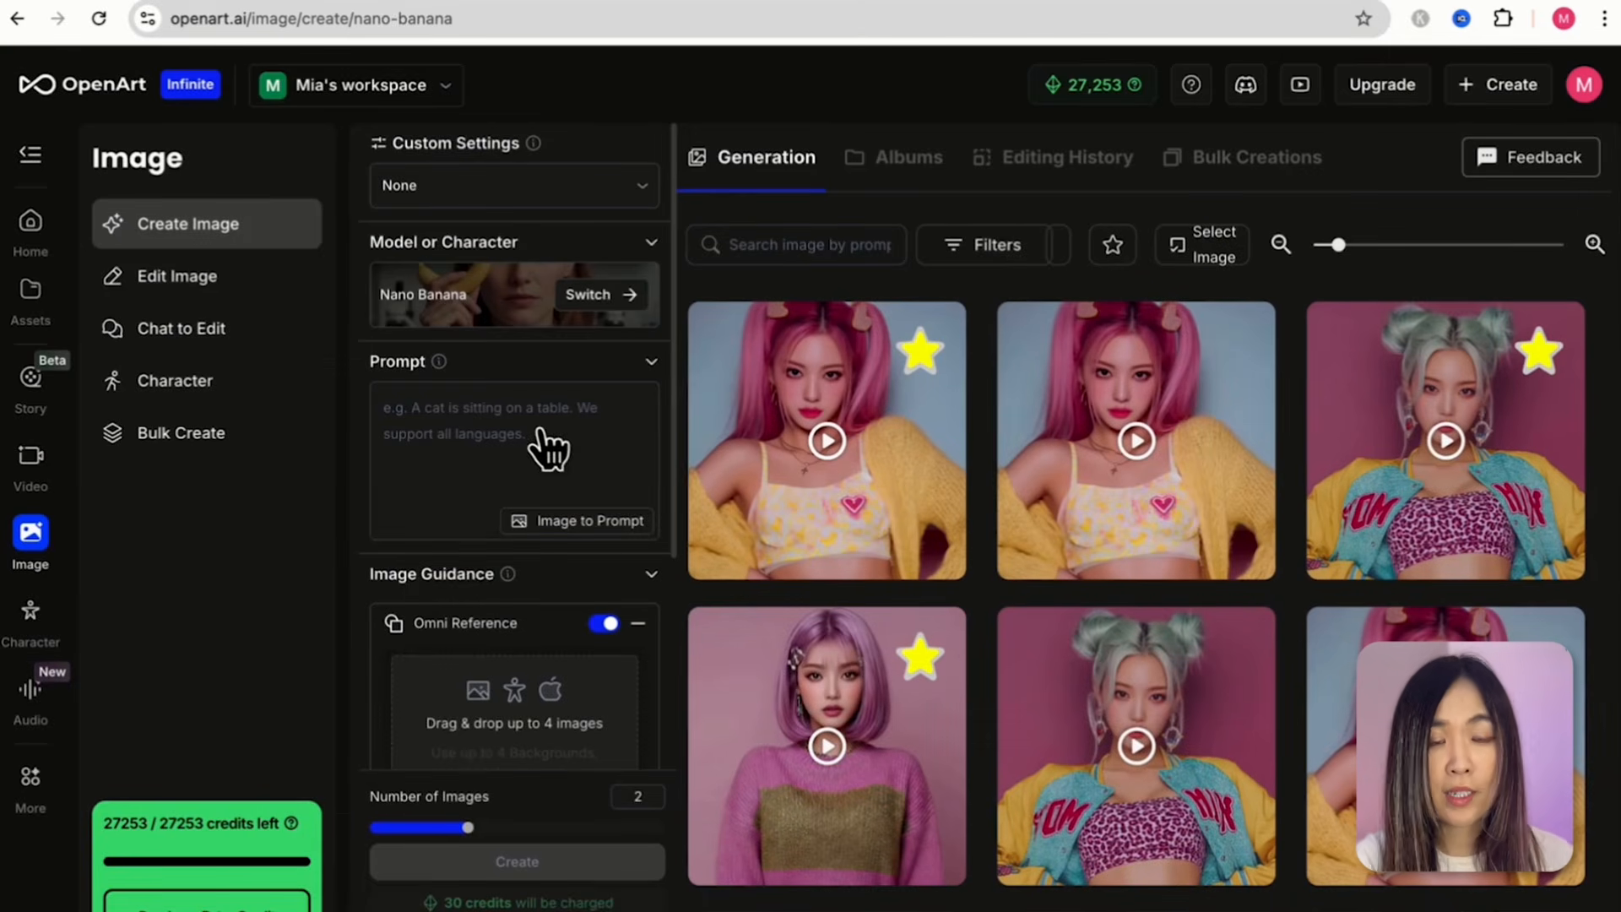
Step: Reference the three character images and prompt "The three women in their original outfits standing side by side with a soft pastel-colored background, framed from the waist up"
{"action": "left_click", "coordinate": [633, 425]}
{"action": "scroll", "coordinate": [633, 425], "scroll_direction": "down", "scroll_amount": 3}
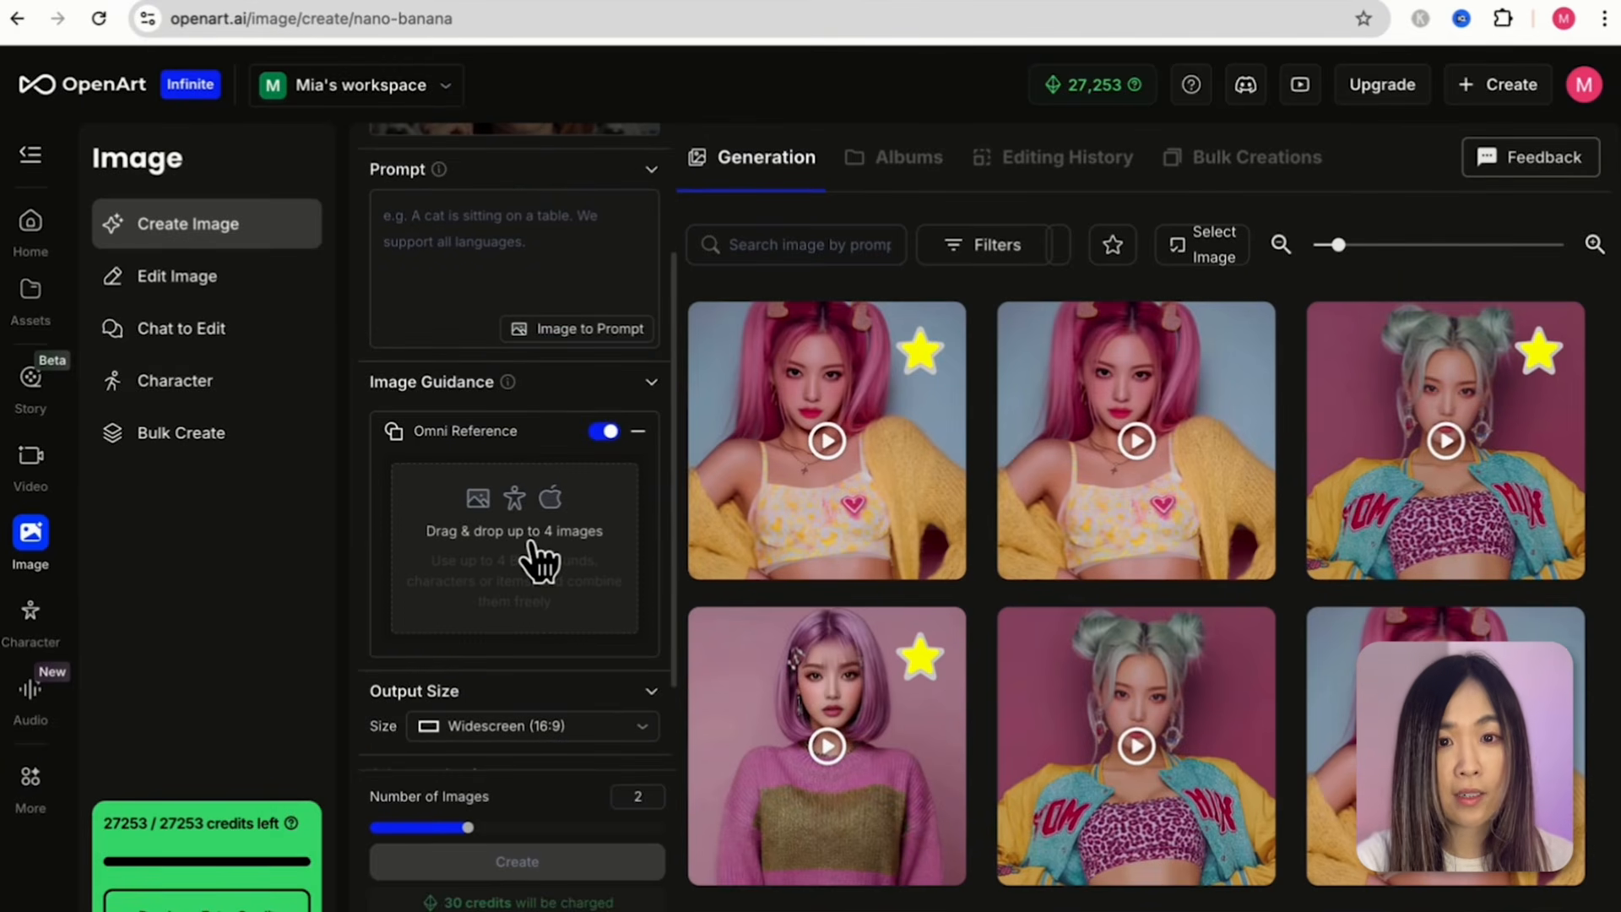
{"action": "left_click", "coordinate": [587, 568]}
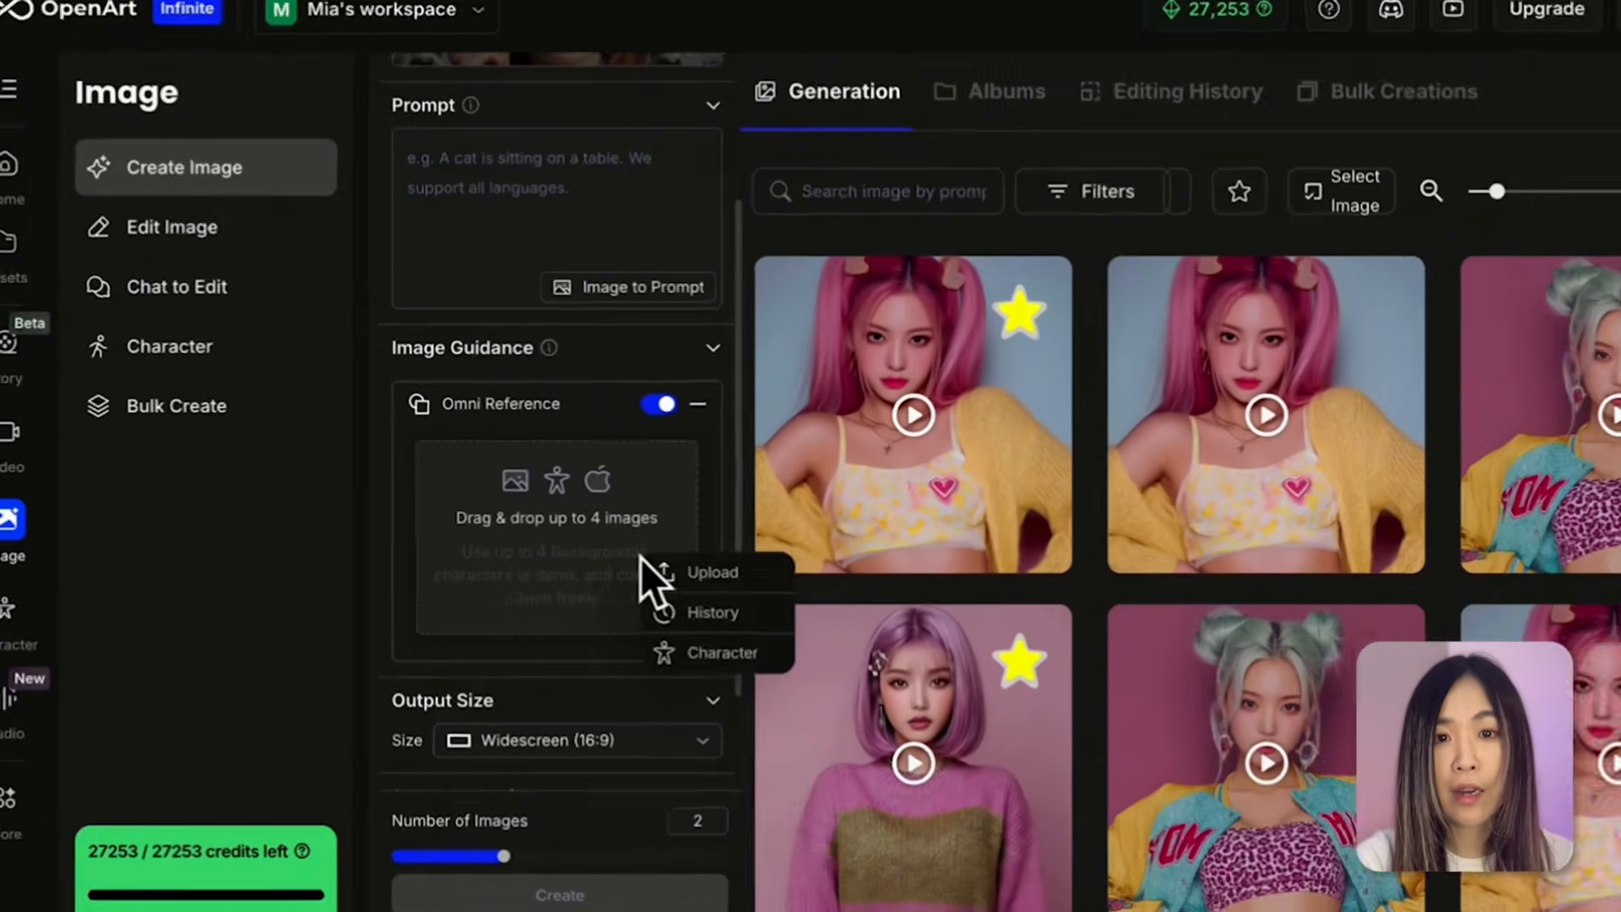
{"action": "left_click", "coordinate": [910, 553]}
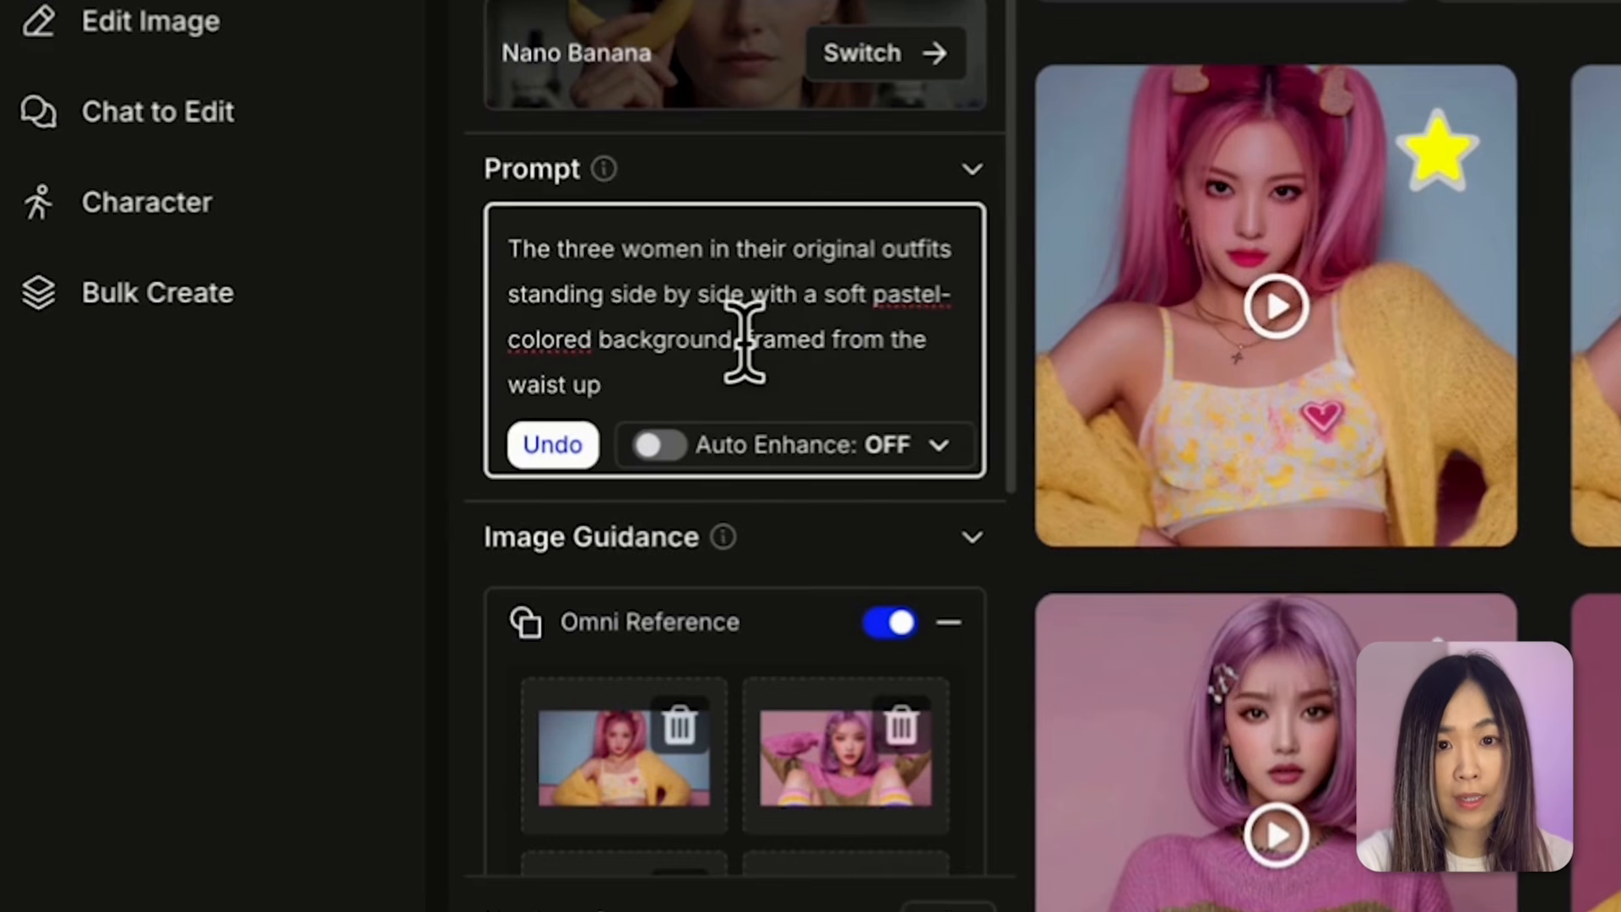
{"action": "left_click_drag", "start_coordinate": [746, 339], "coordinate": [858, 376]}
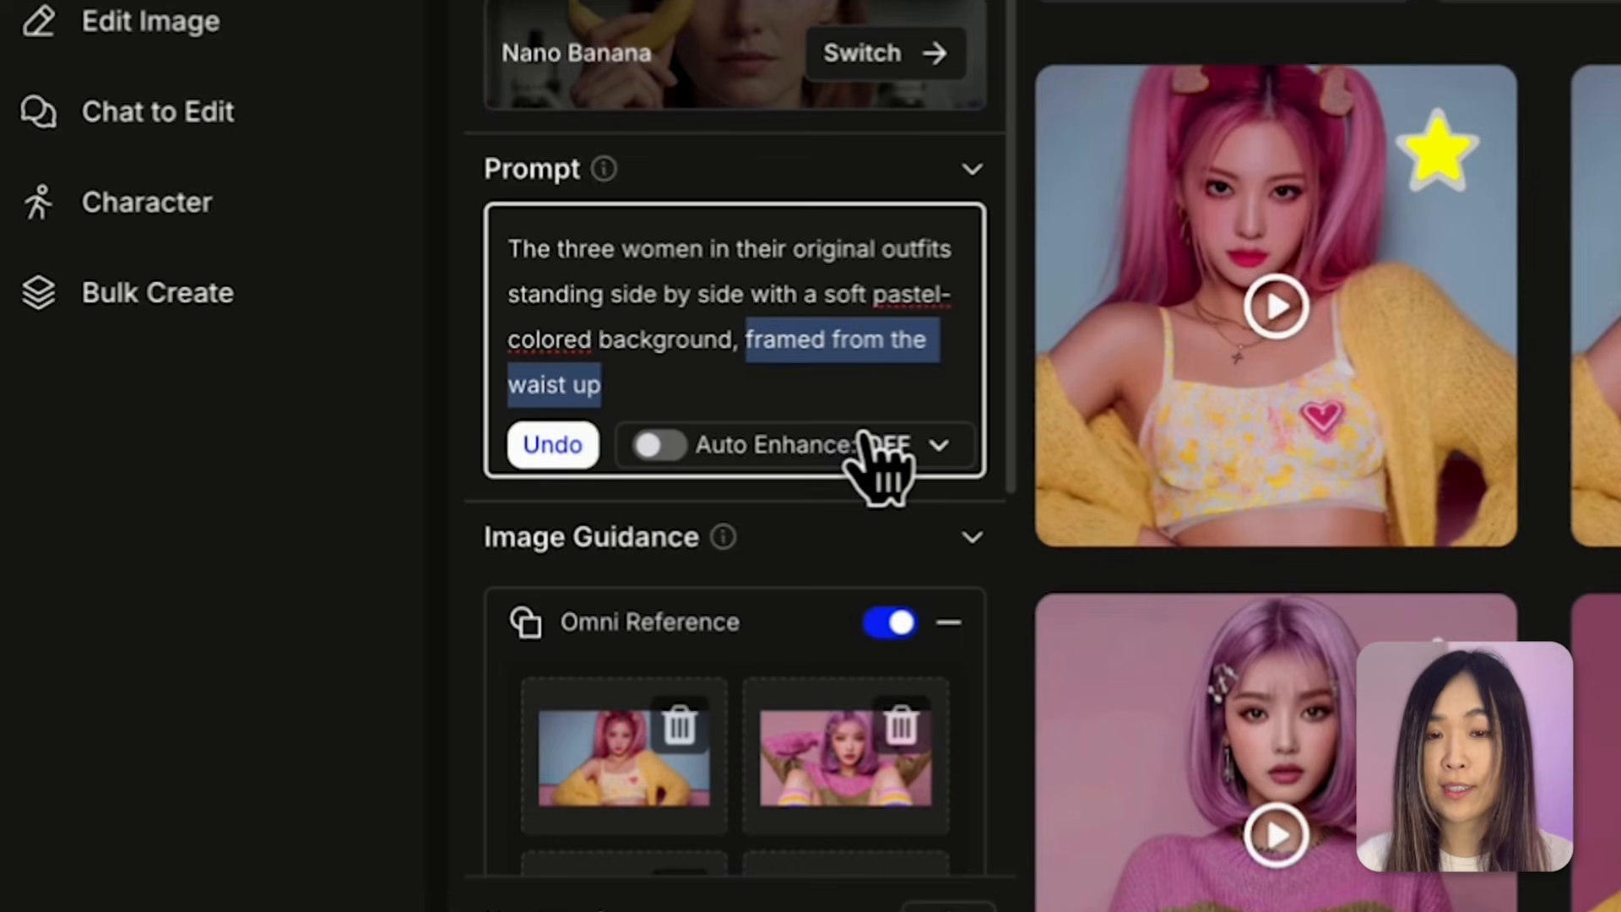
Step: Set the output size to Widescreen (16:9), try the different upscale levels and set the upscale to x2
{"action": "scroll", "coordinate": [874, 451], "scroll_direction": "down", "scroll_amount": 7}
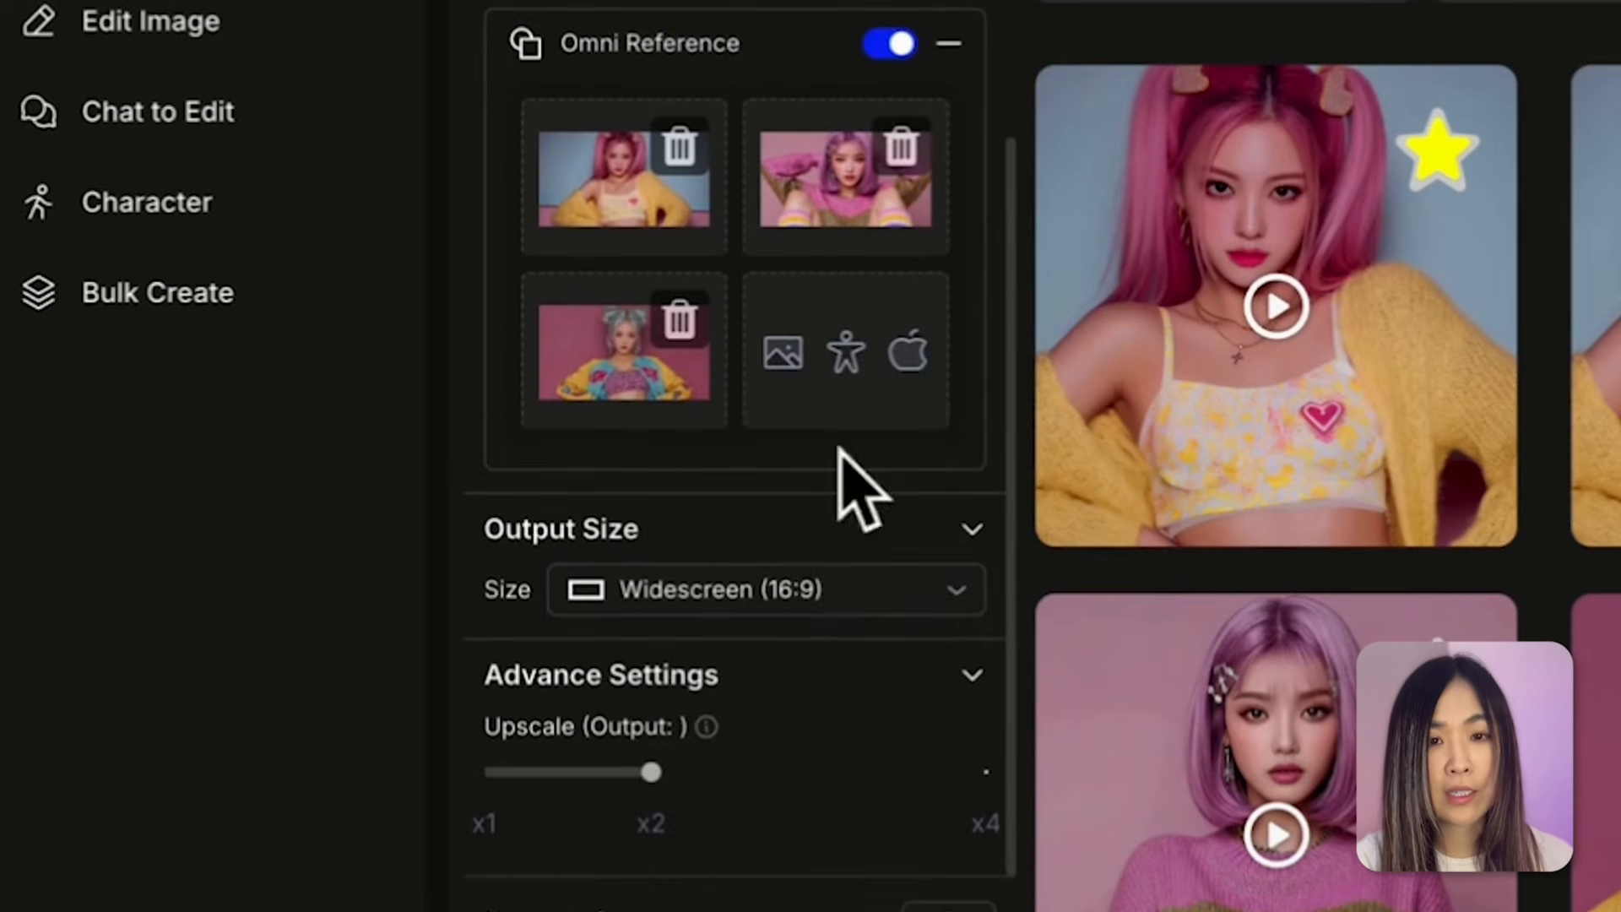
{"action": "left_click", "coordinate": [815, 597]}
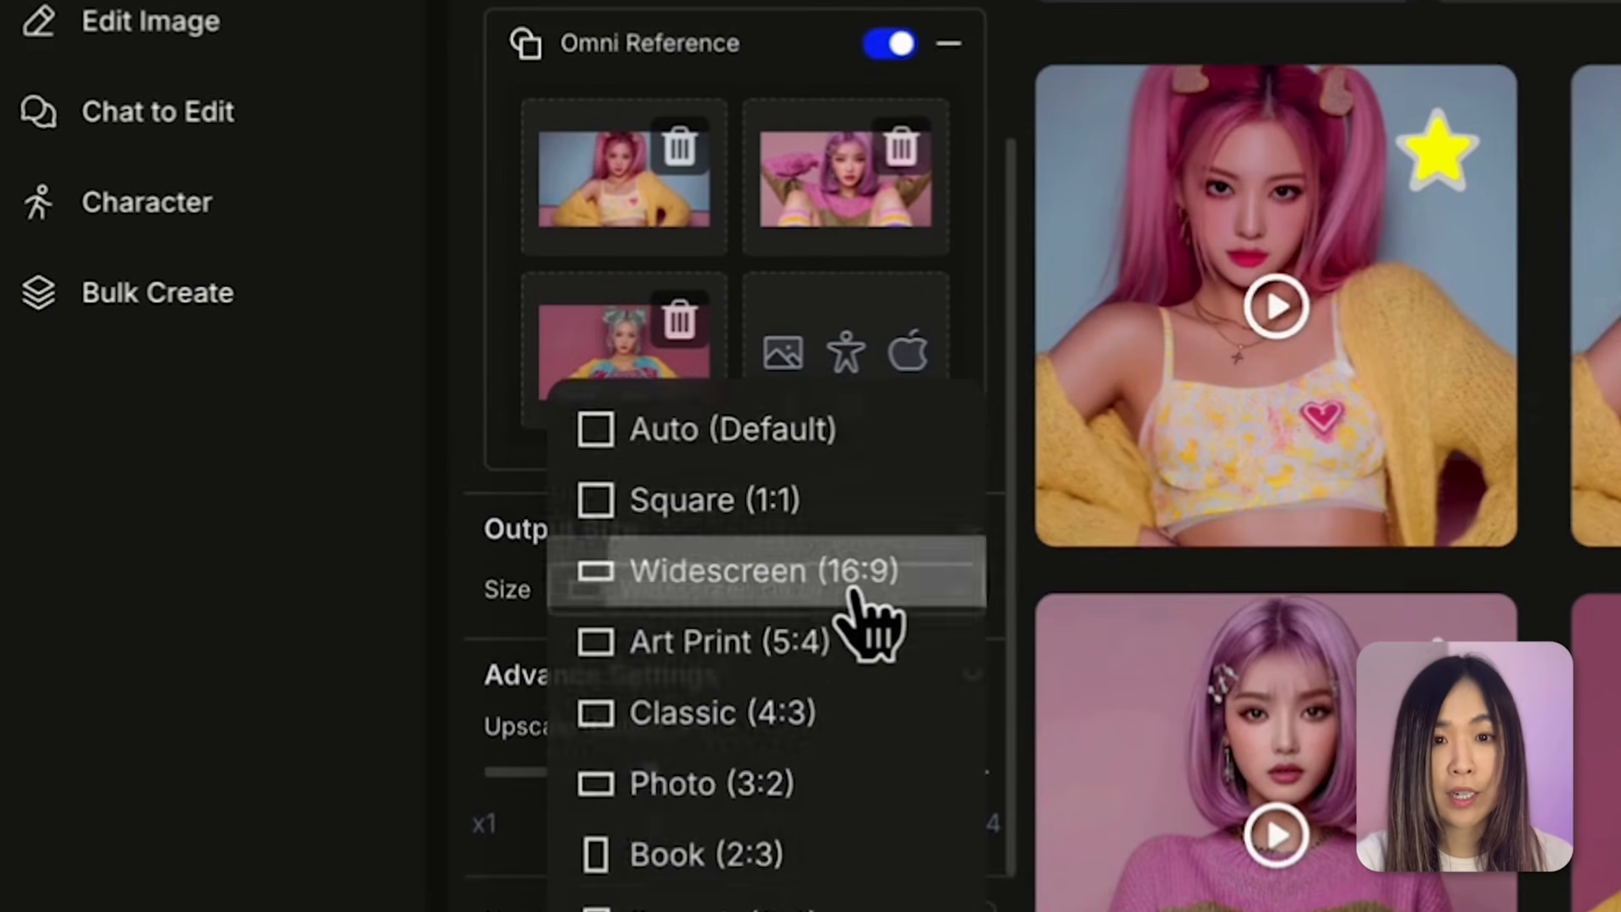
{"action": "left_click", "coordinate": [853, 582]}
{"action": "scroll", "coordinate": [904, 641], "scroll_direction": "down", "scroll_amount": 3}
{"action": "left_click", "coordinate": [980, 517]}
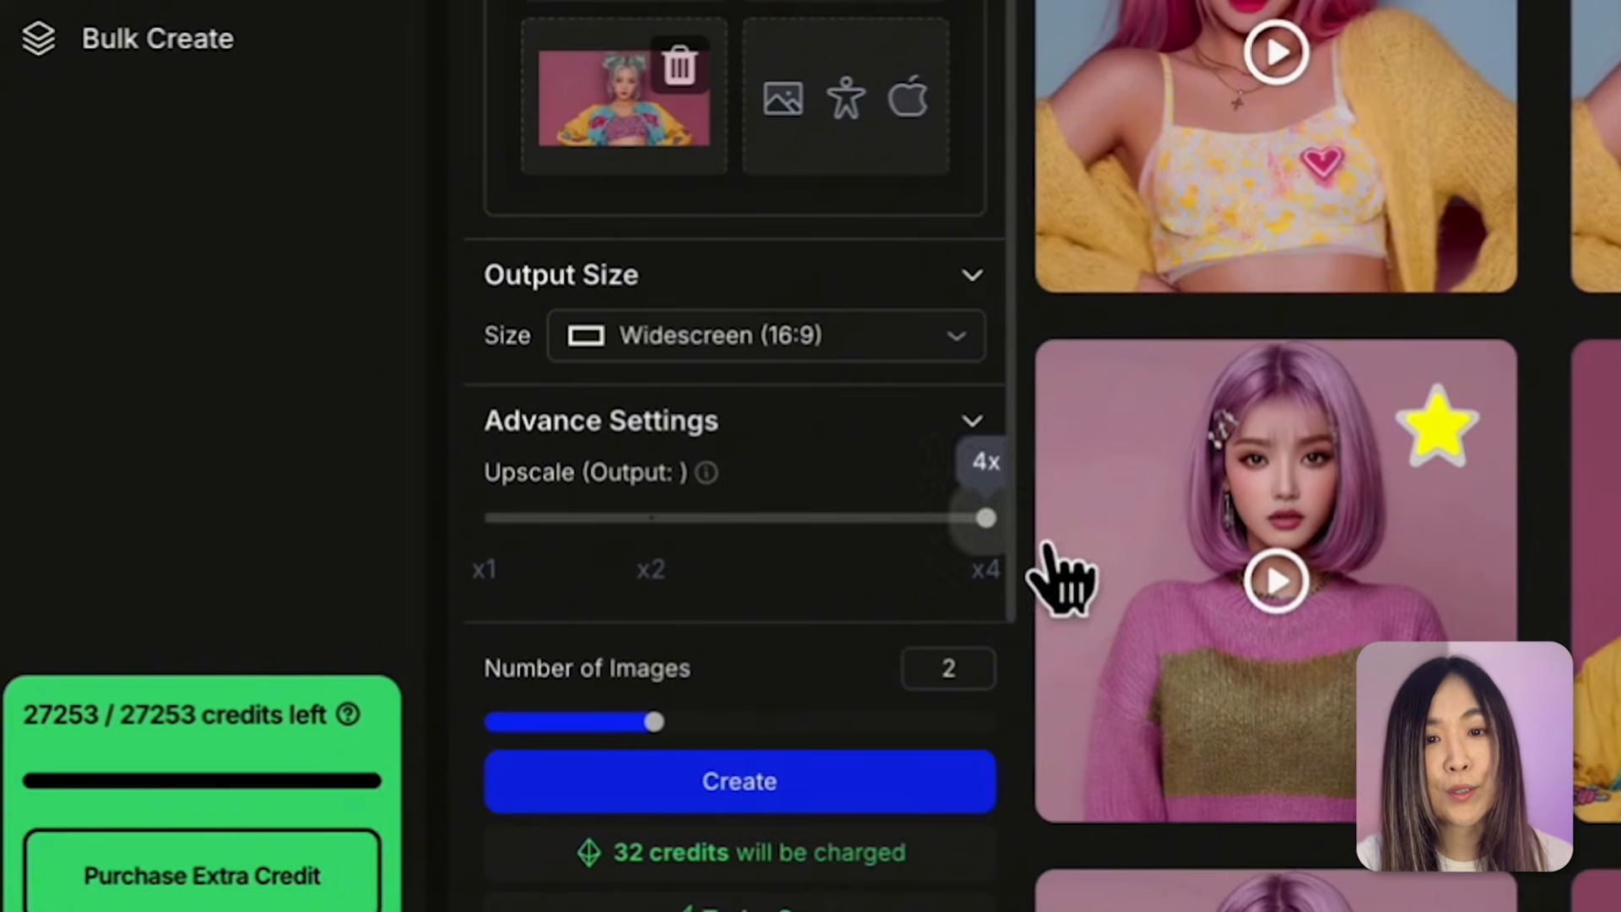
{"action": "left_click", "coordinate": [650, 524]}
{"action": "left_click", "coordinate": [519, 521]}
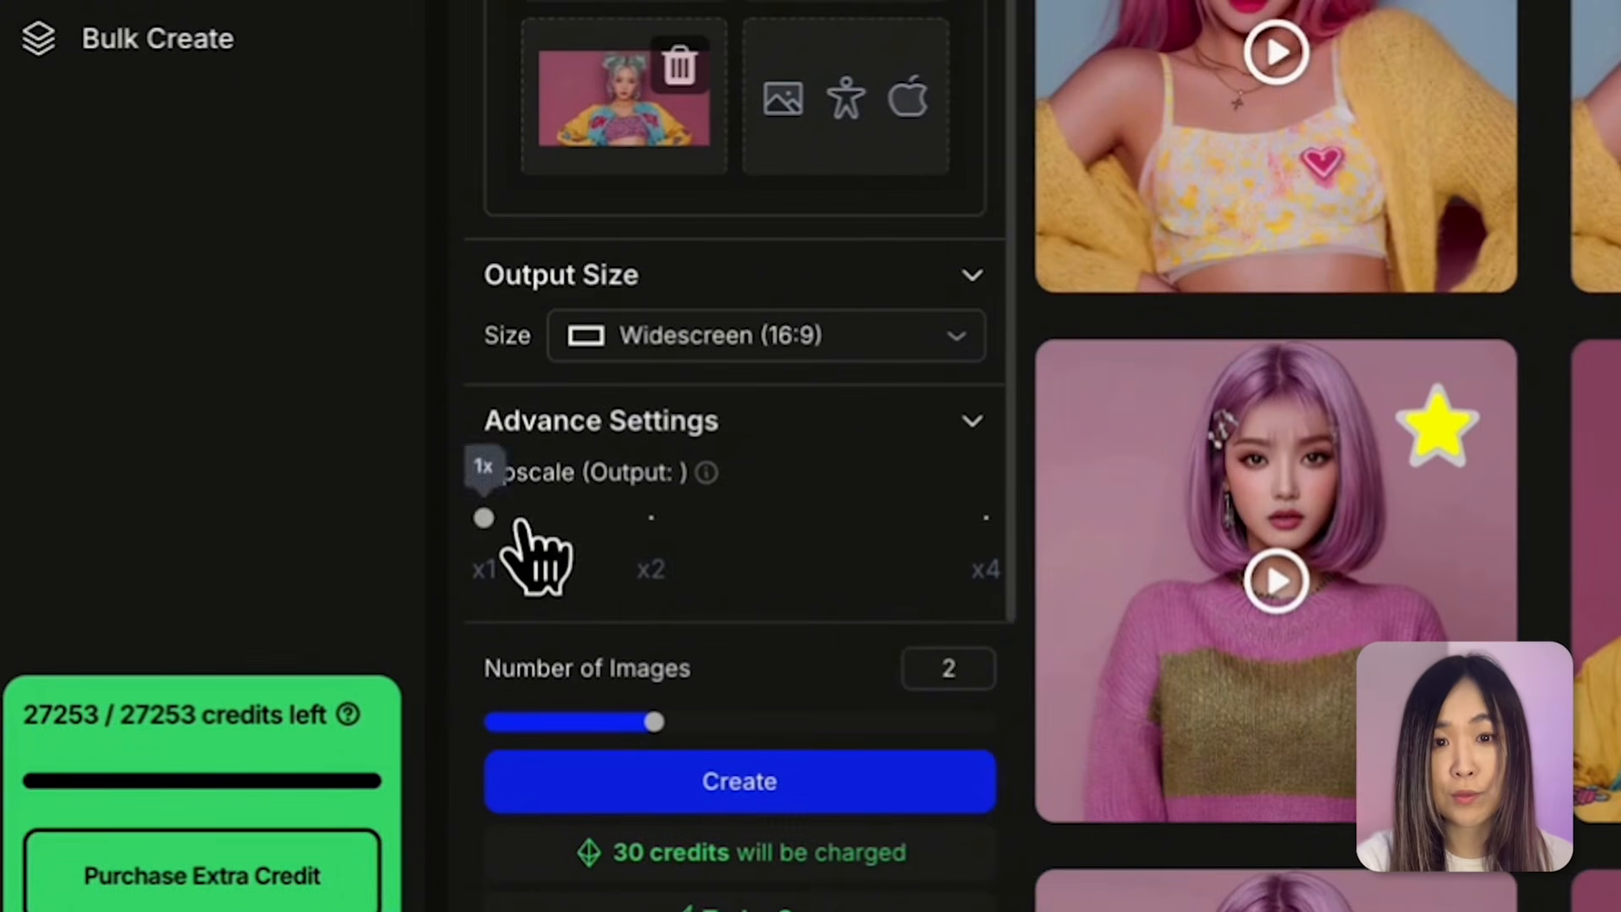
{"action": "left_click", "coordinate": [650, 519]}
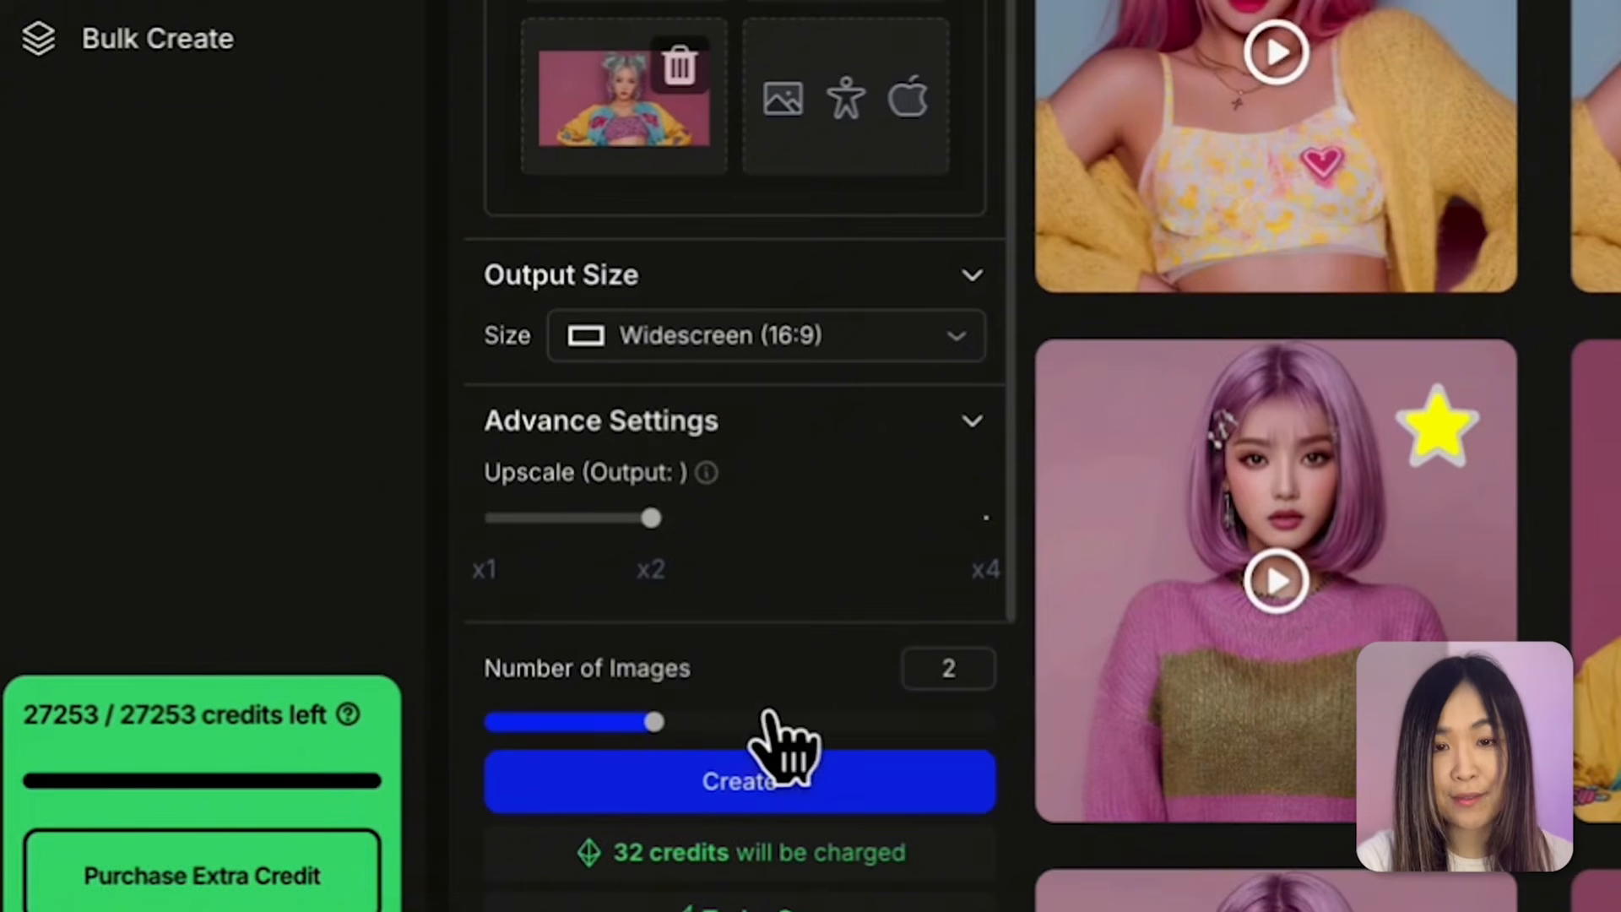
Step: Set the number of images to 3, create the group shots and browse the results of the three women together
{"action": "left_click", "coordinate": [840, 722]}
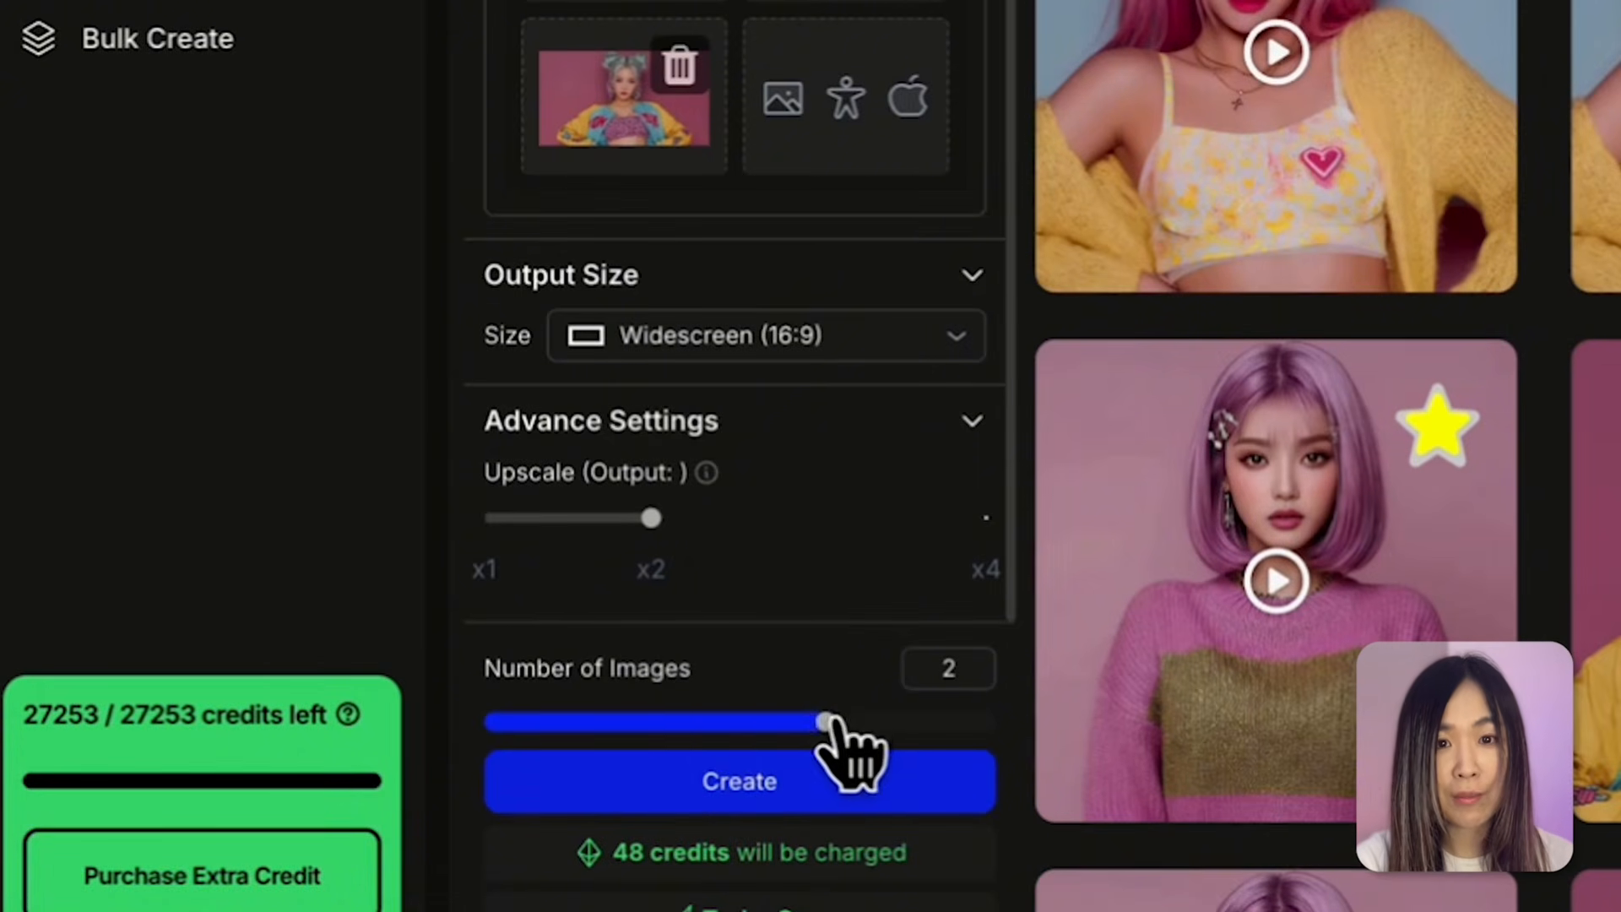
{"action": "left_click", "coordinate": [810, 798]}
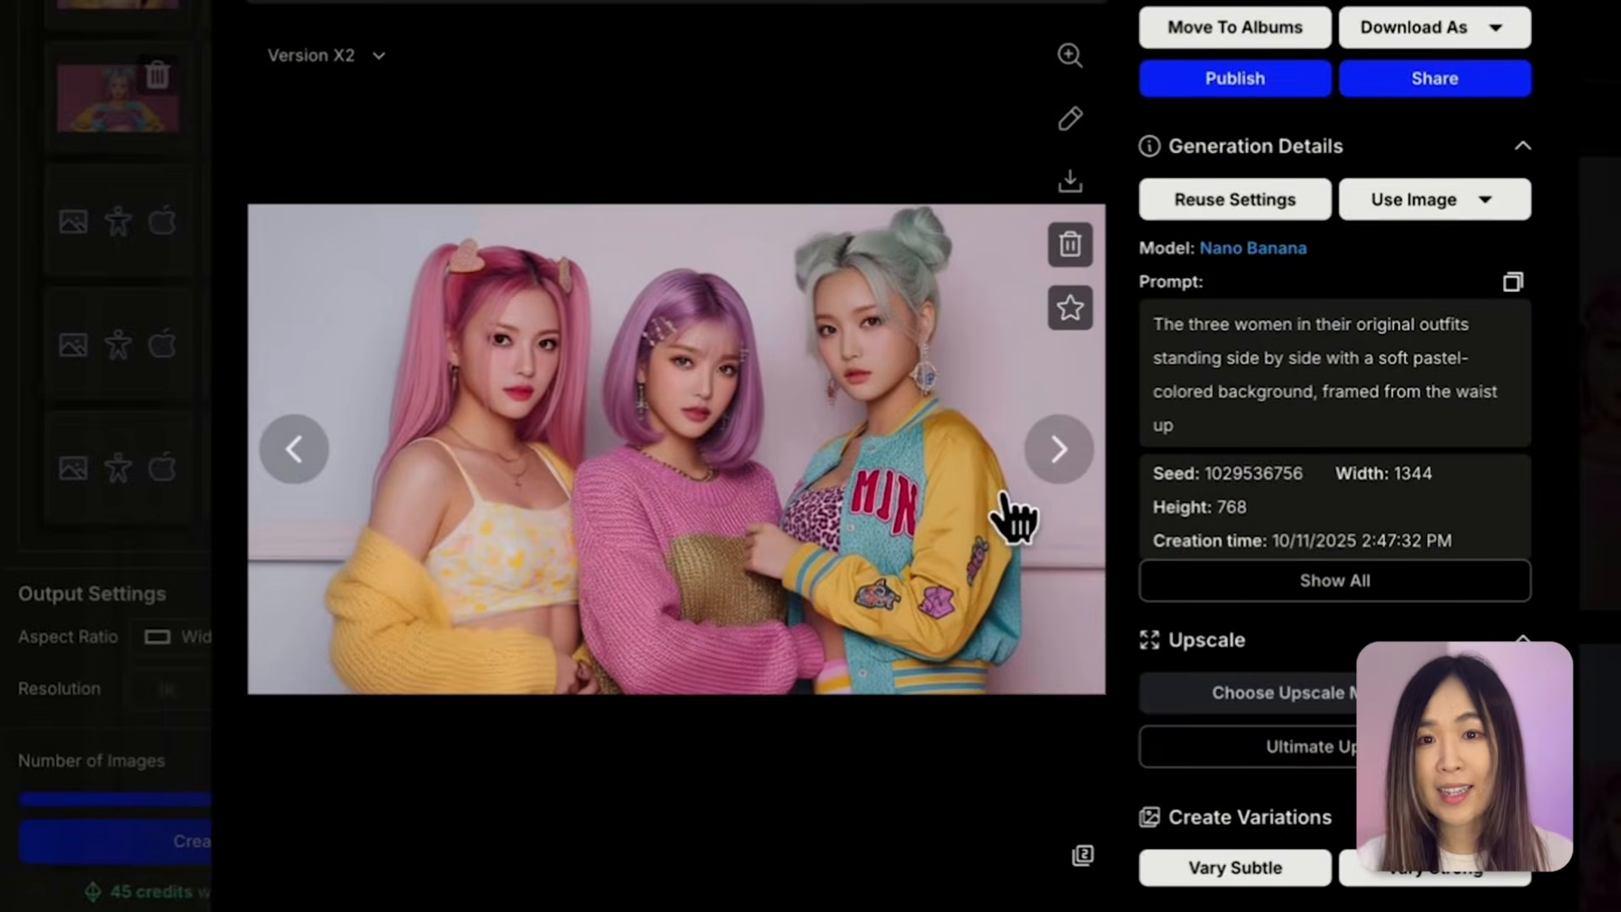
{"action": "left_click", "coordinate": [1051, 468]}
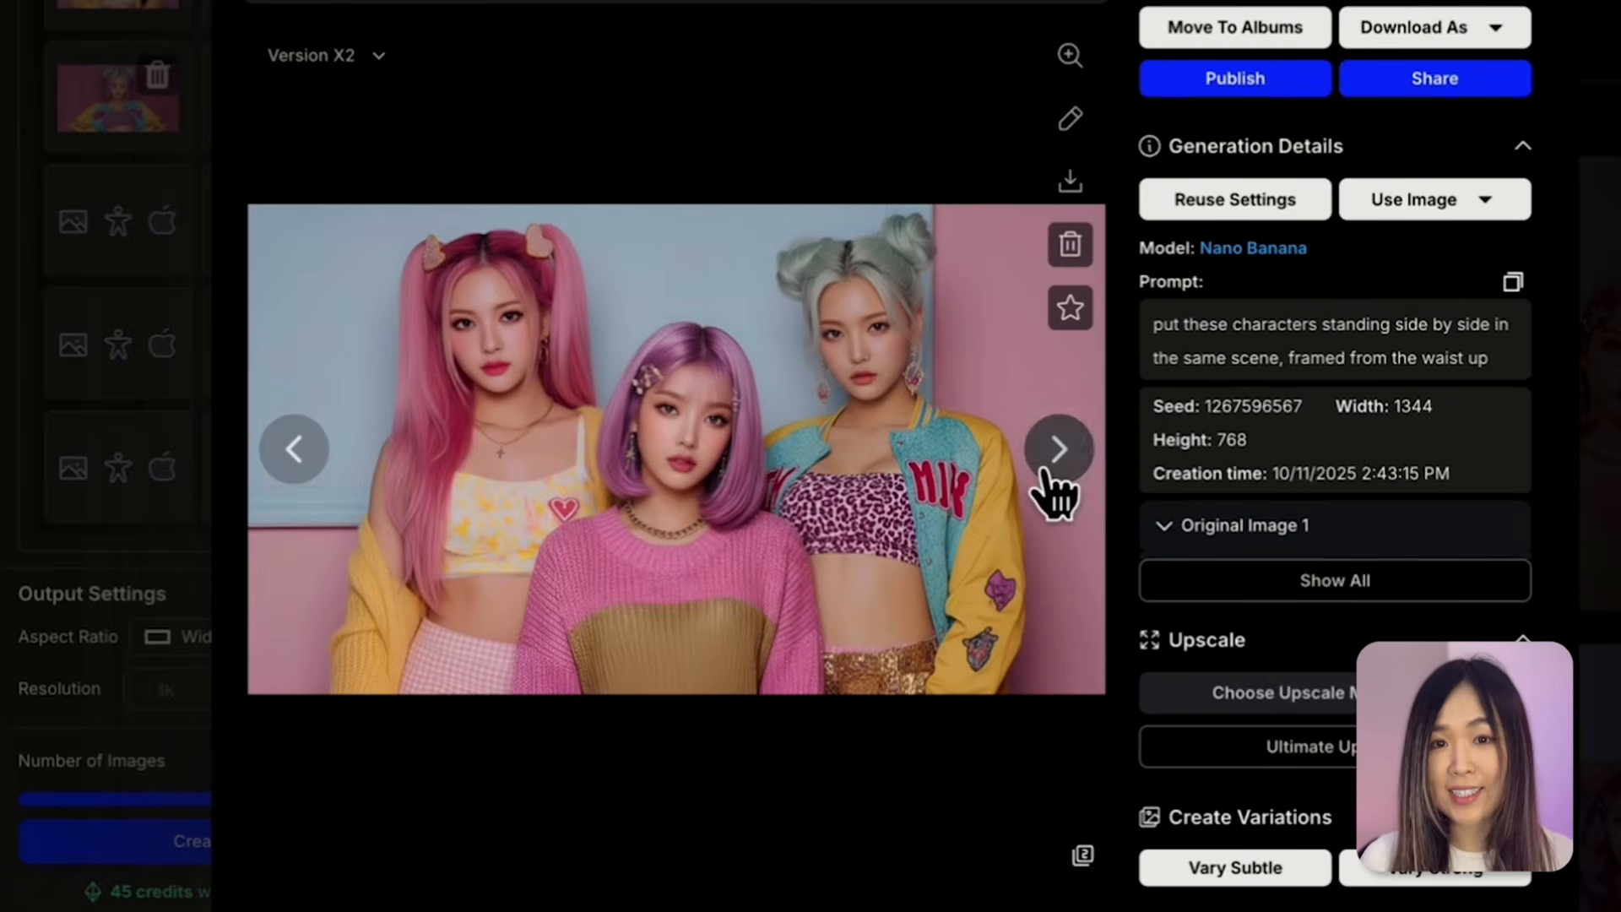
{"action": "left_click", "coordinate": [1051, 470]}
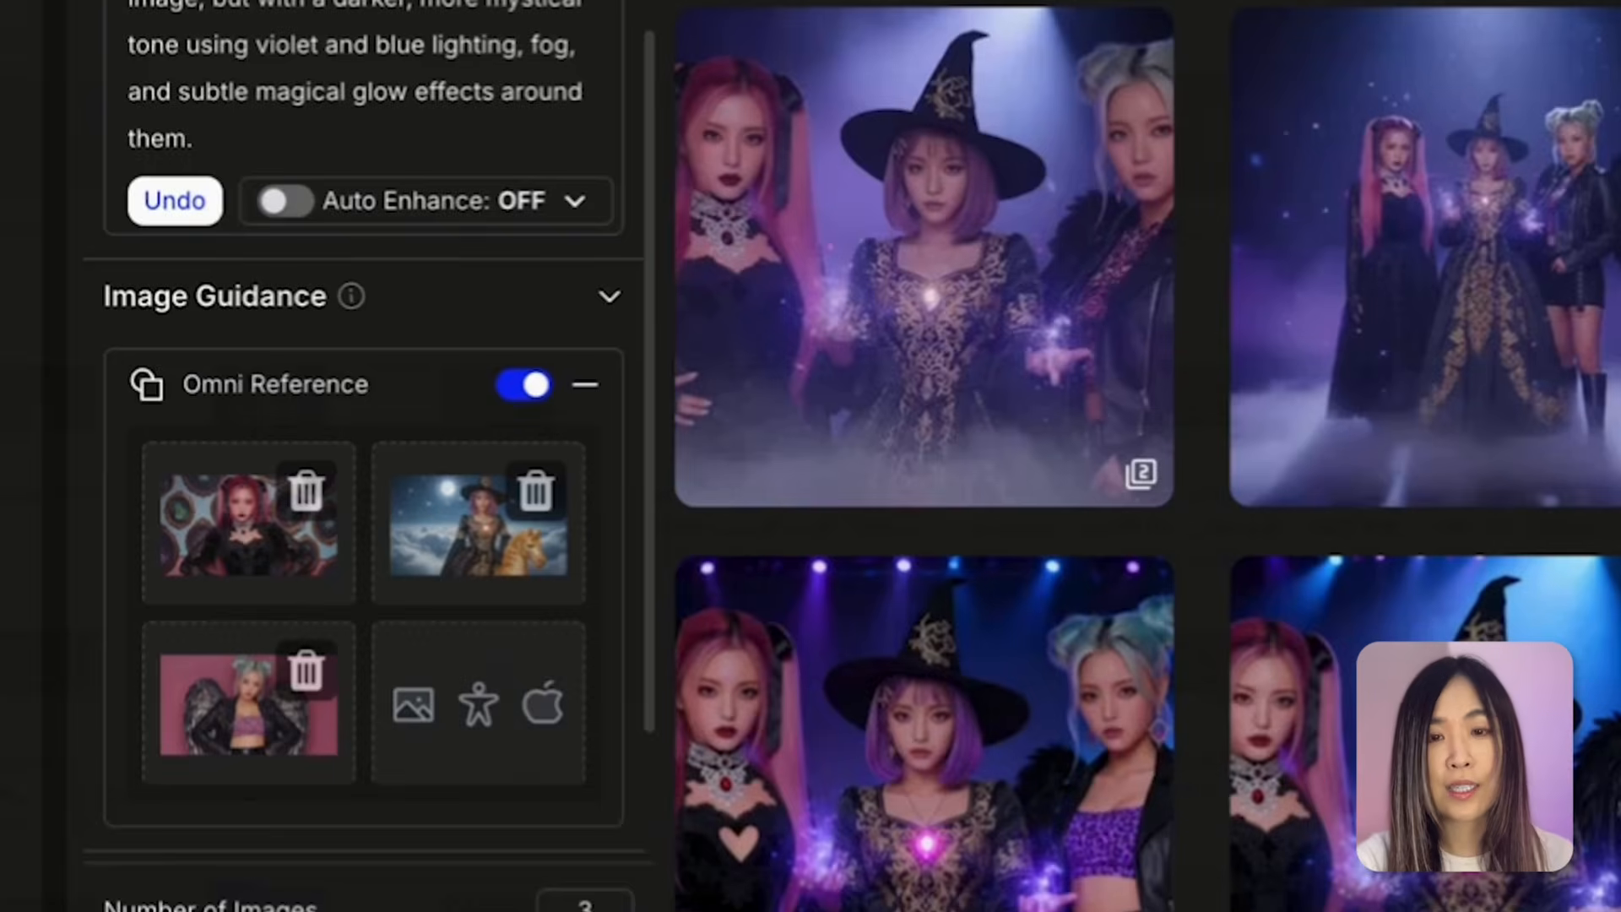
Step: Add the neon-stage group shot of the three women as the fourth Omni Reference image beside the three costume images
{"action": "left_click_drag", "start_coordinate": [741, 705], "coordinate": [478, 701]}
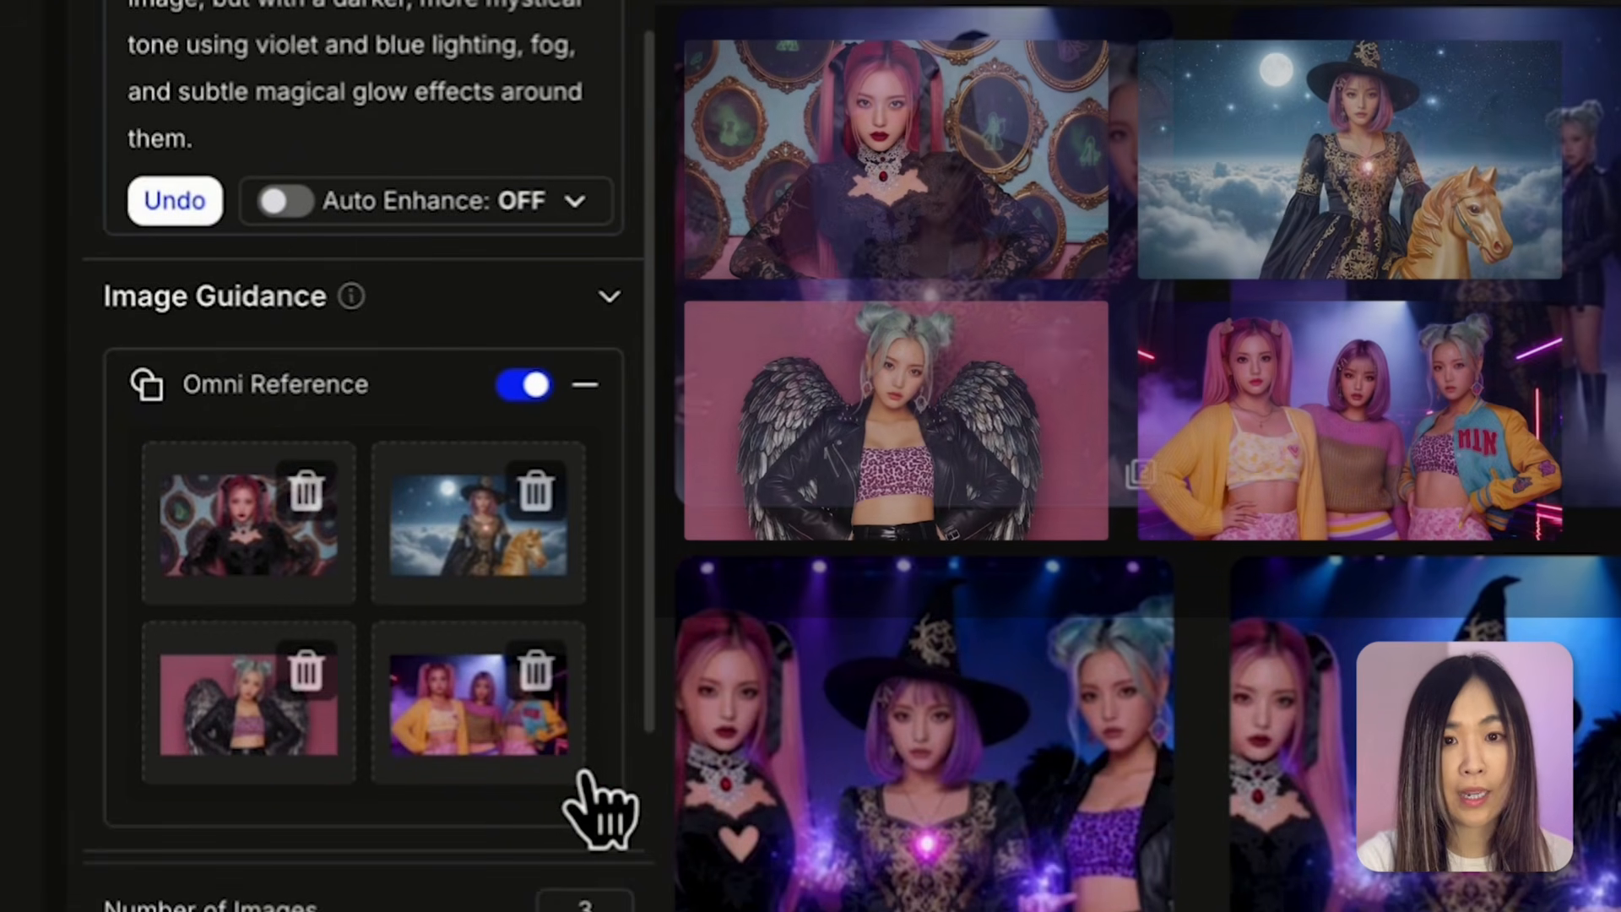
{"action": "scroll", "coordinate": [591, 786], "scroll_direction": "down", "scroll_amount": 3}
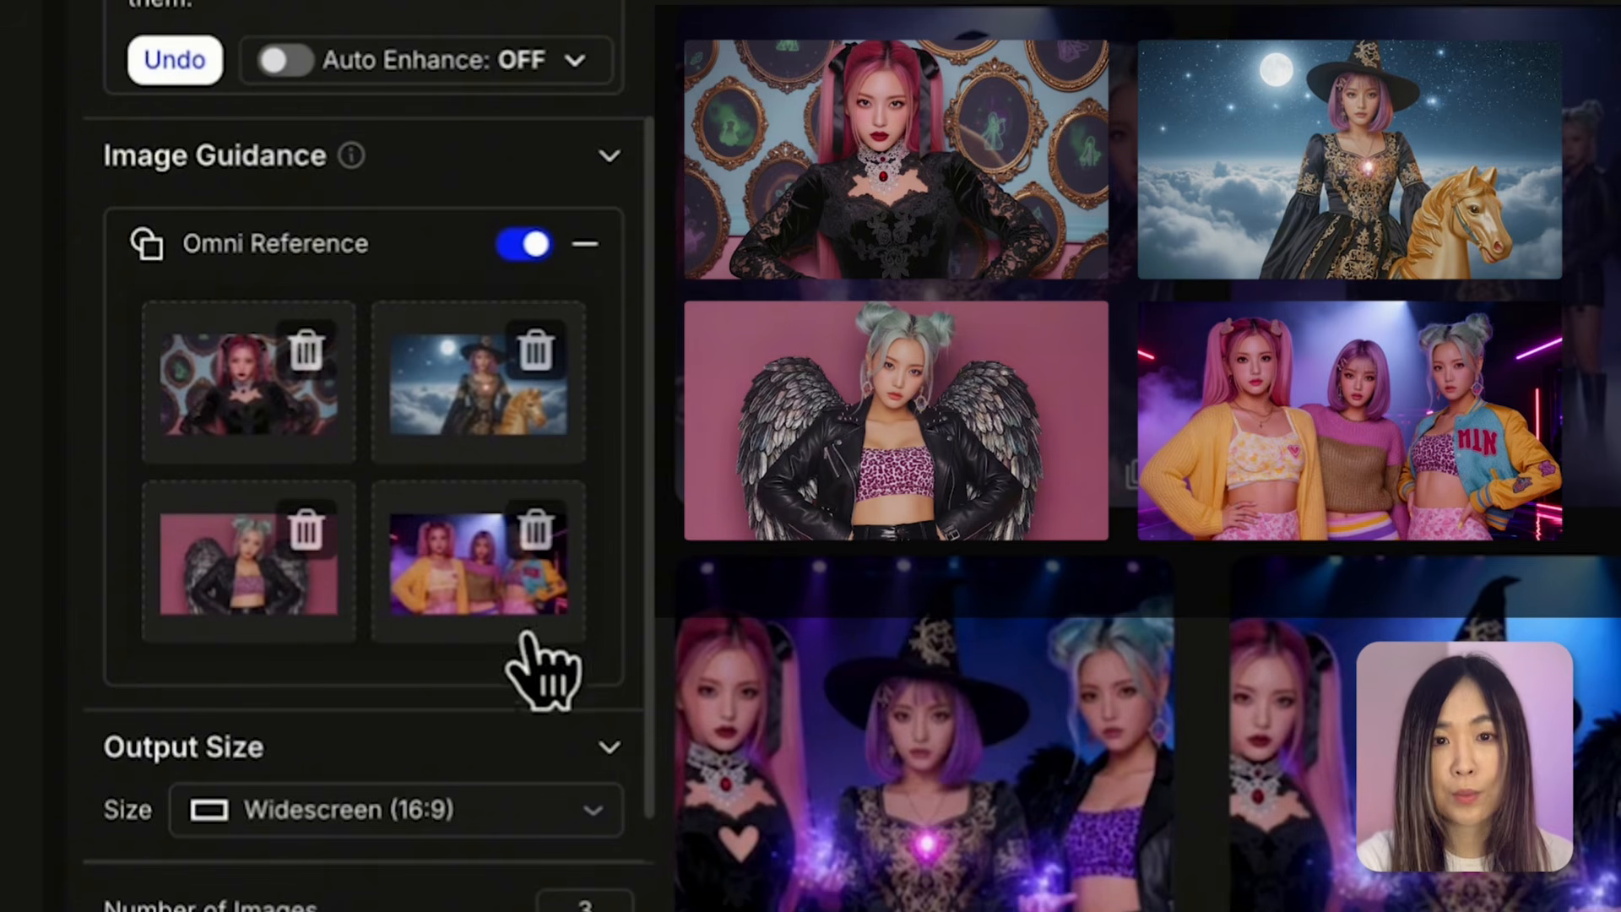
{"action": "scroll", "coordinate": [583, 658], "scroll_direction": "up", "scroll_amount": 8}
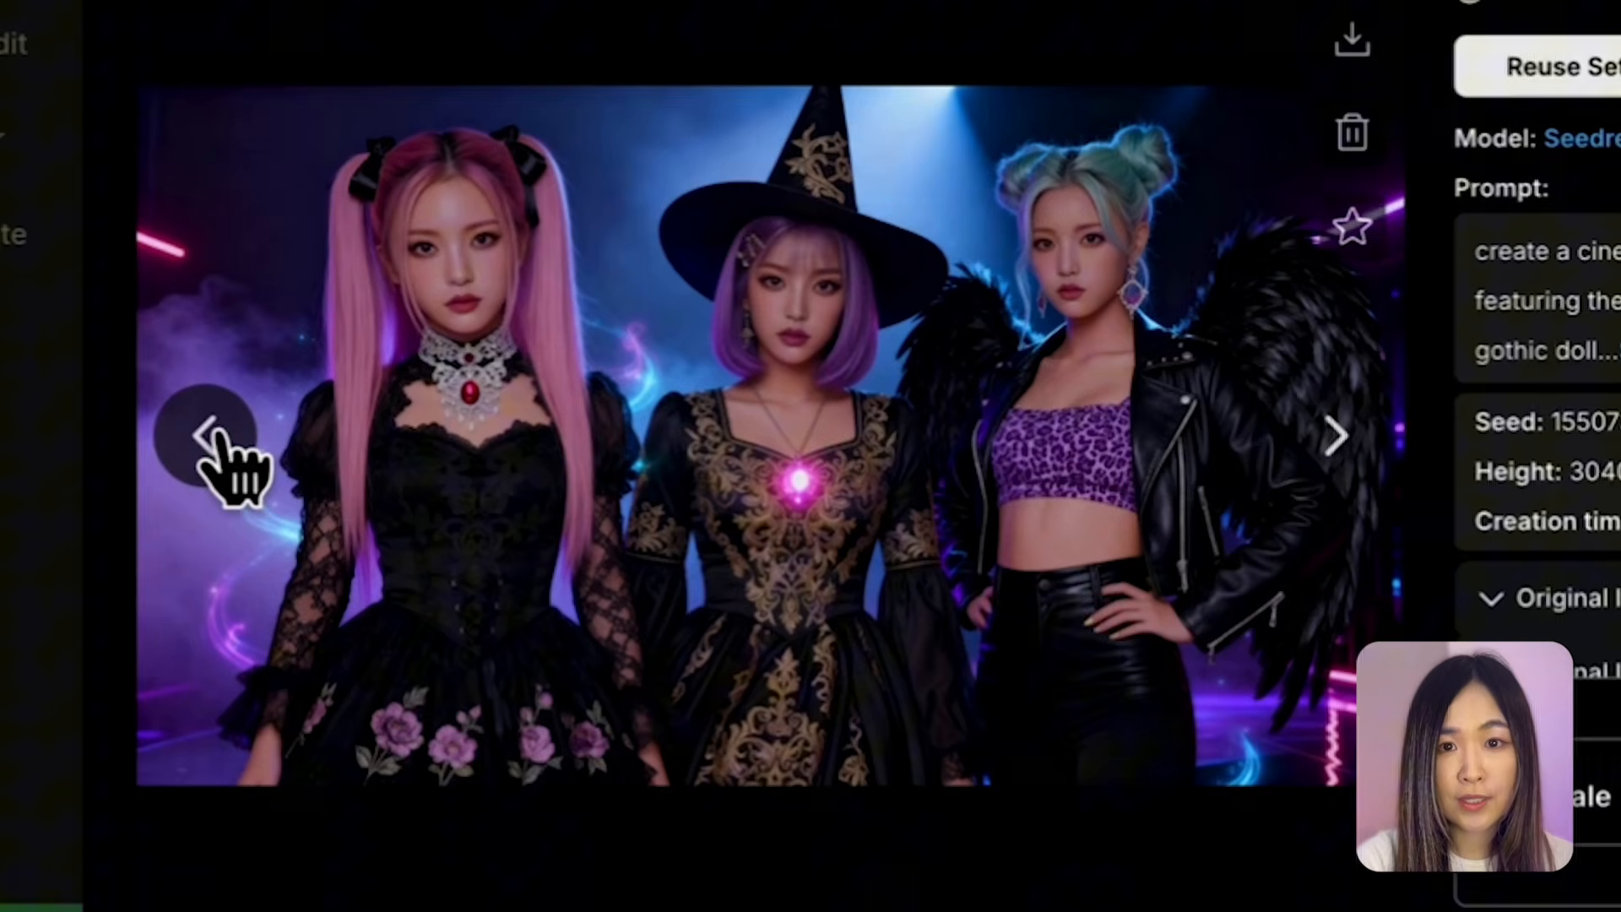
Step: Browse back through the generated stage images of the three women in gothic, witch and winged costumes
{"action": "left_click", "coordinate": [216, 432]}
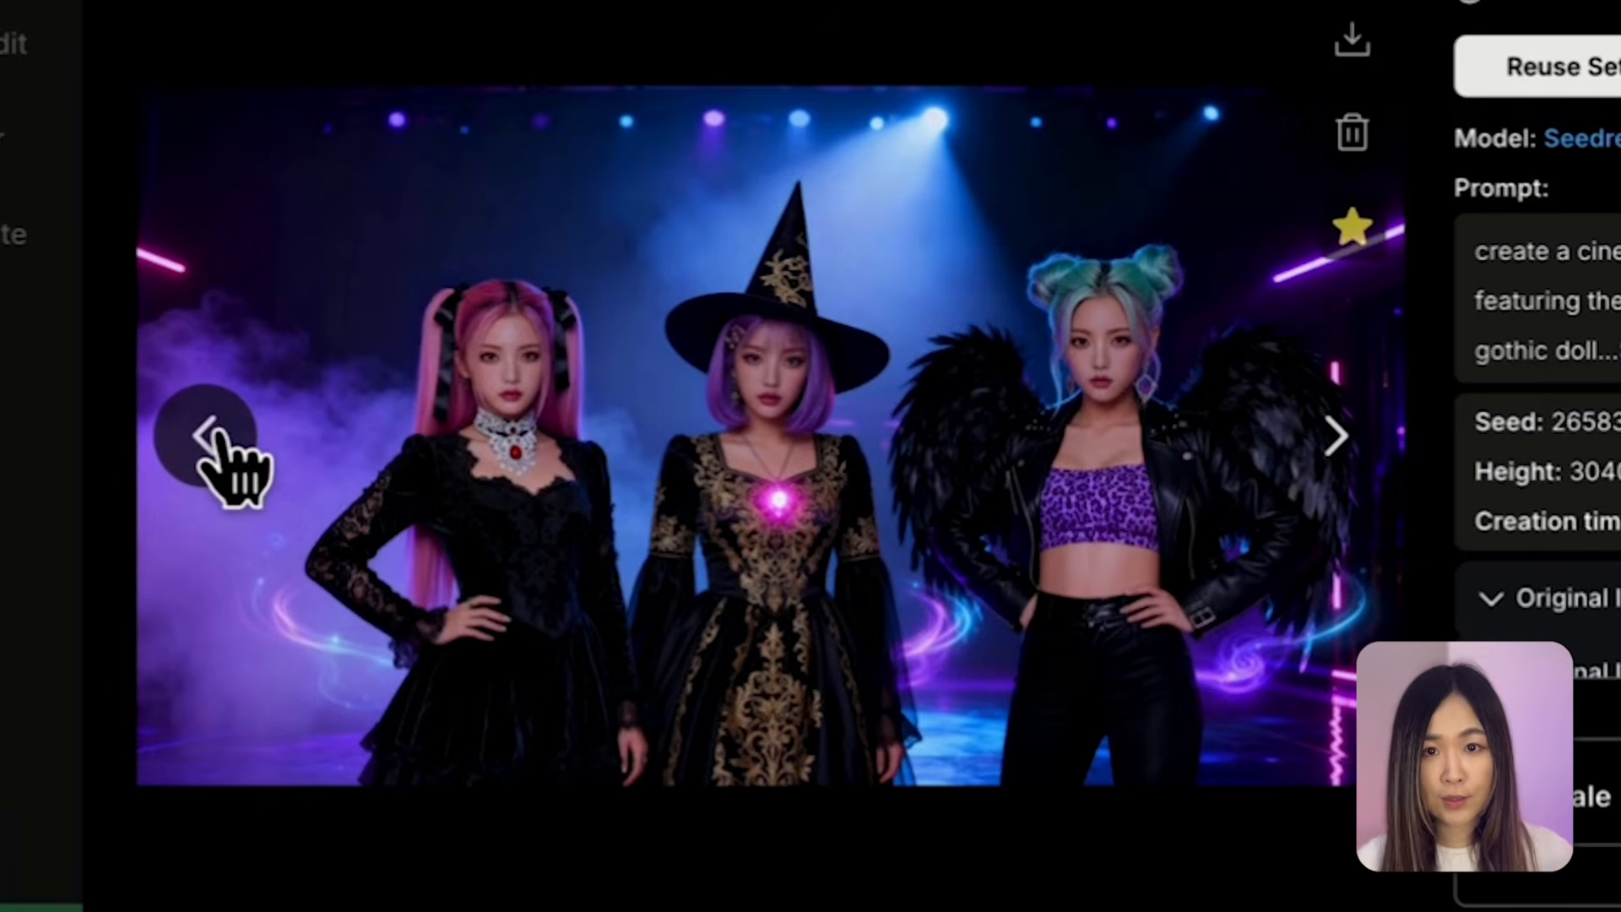
{"action": "left_click", "coordinate": [216, 433]}
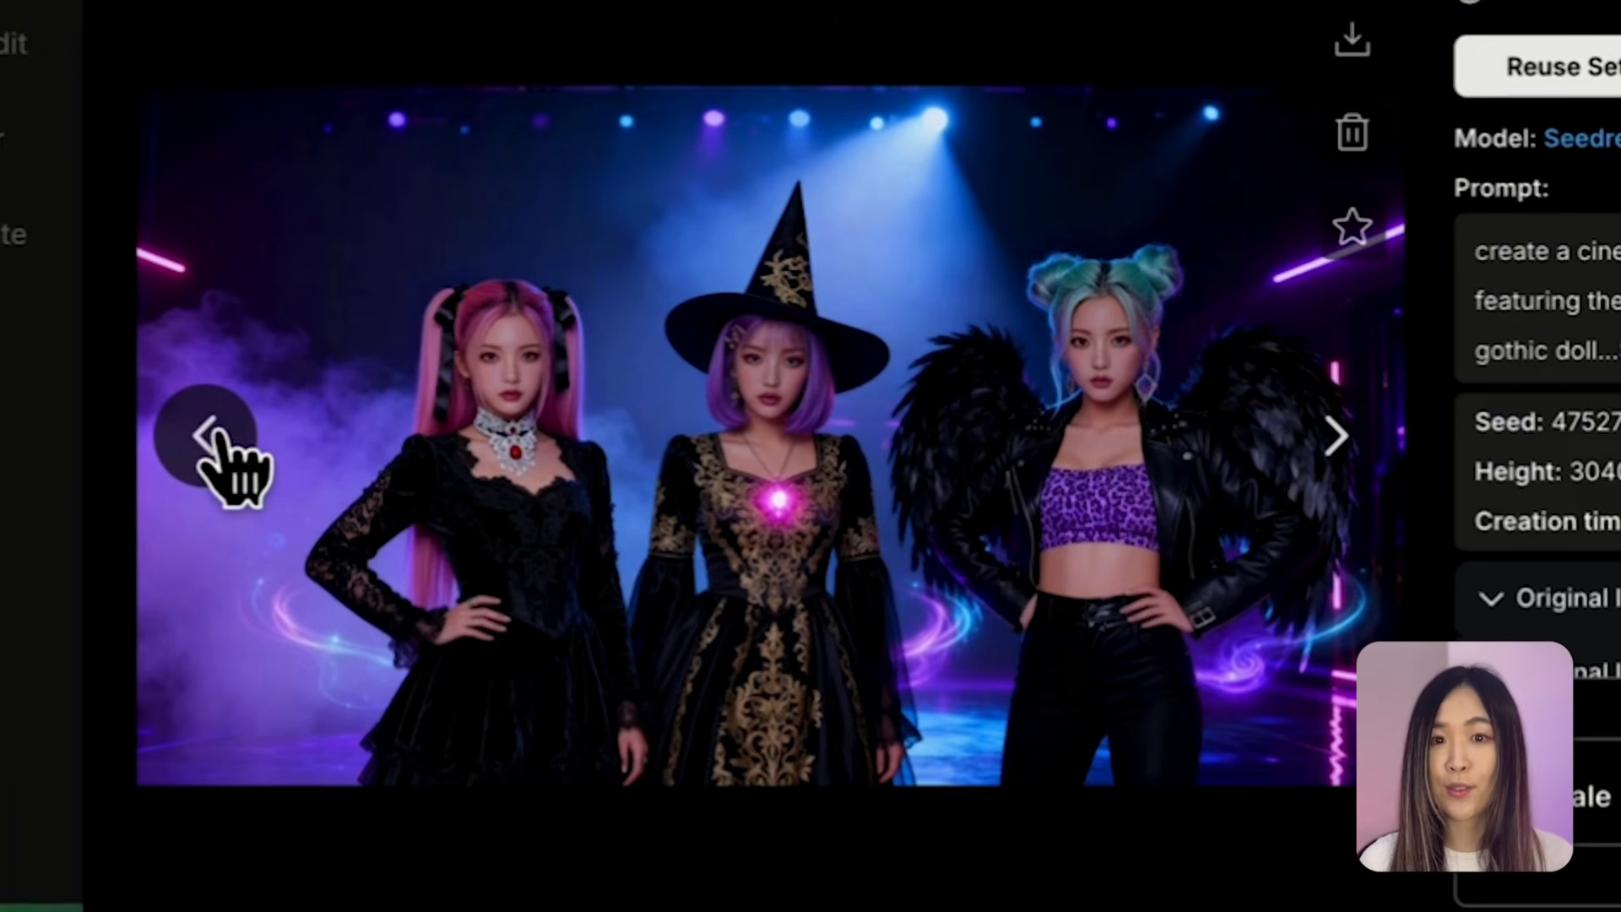
{"action": "left_click", "coordinate": [216, 432]}
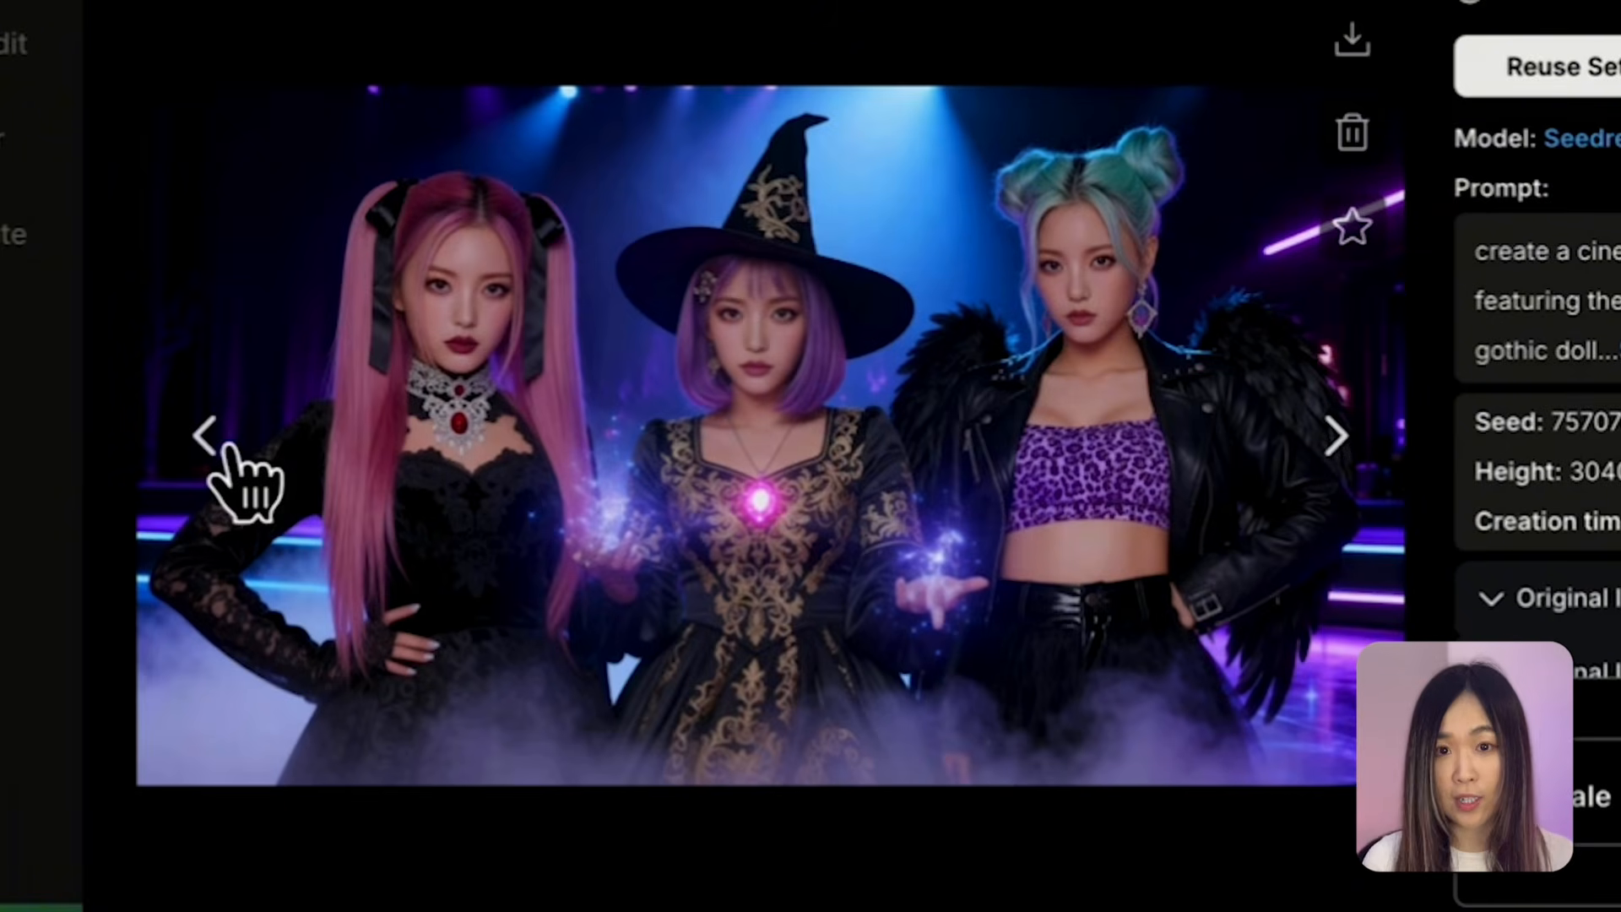
{"action": "left_click", "coordinate": [226, 445]}
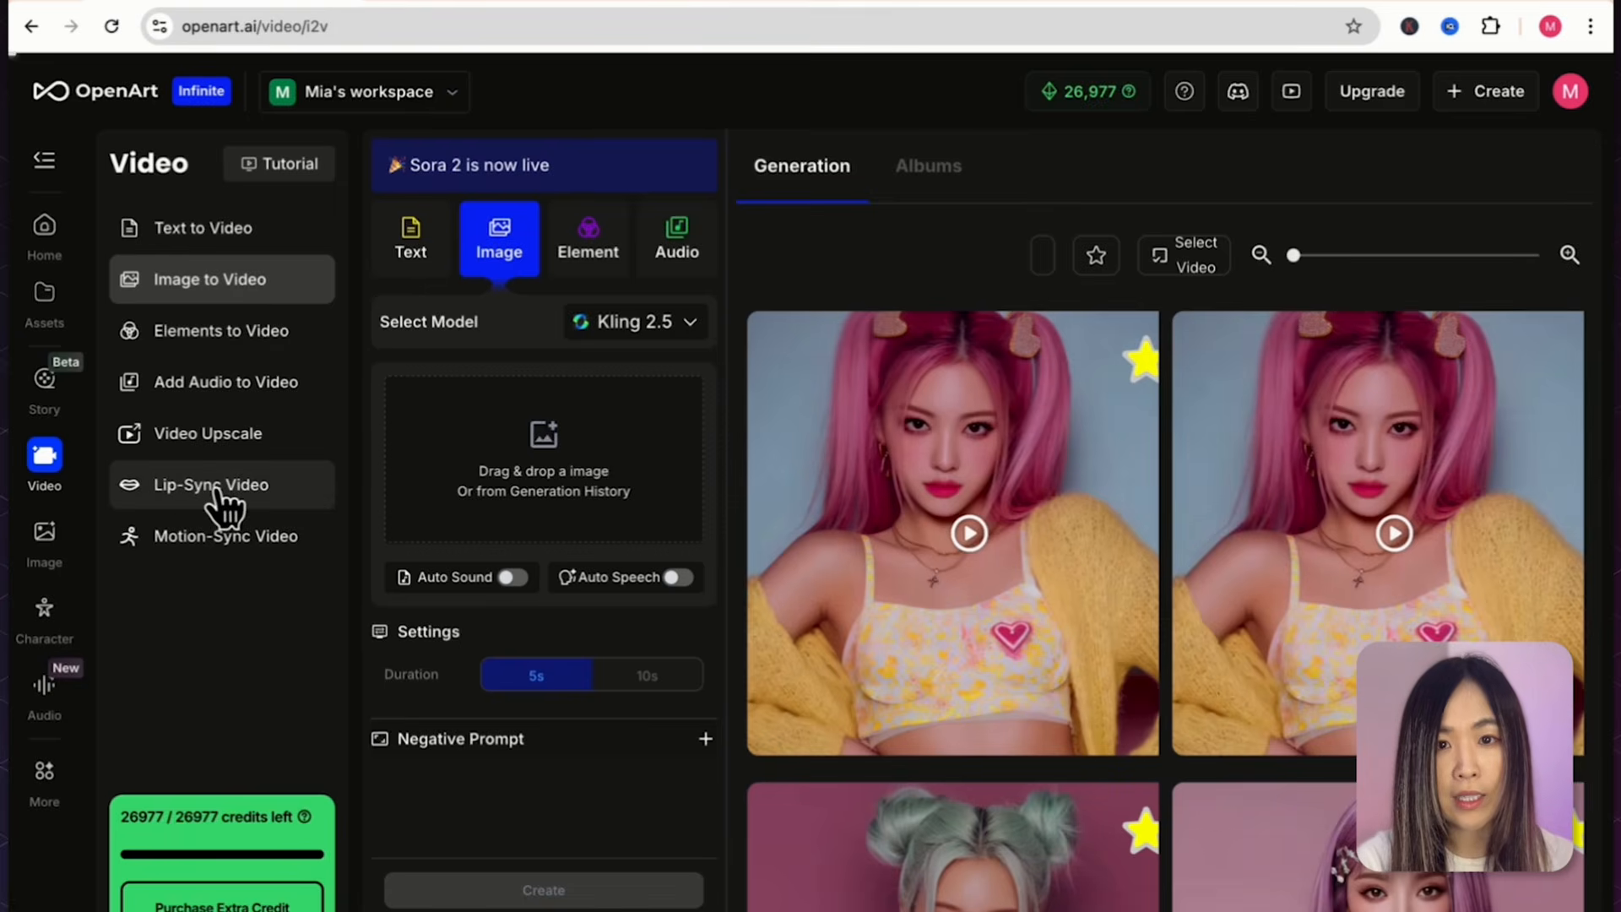
Step: Open Lip-Sync Video and examine its model choice, the talking character's image and the example audio
{"action": "left_click", "coordinate": [221, 488]}
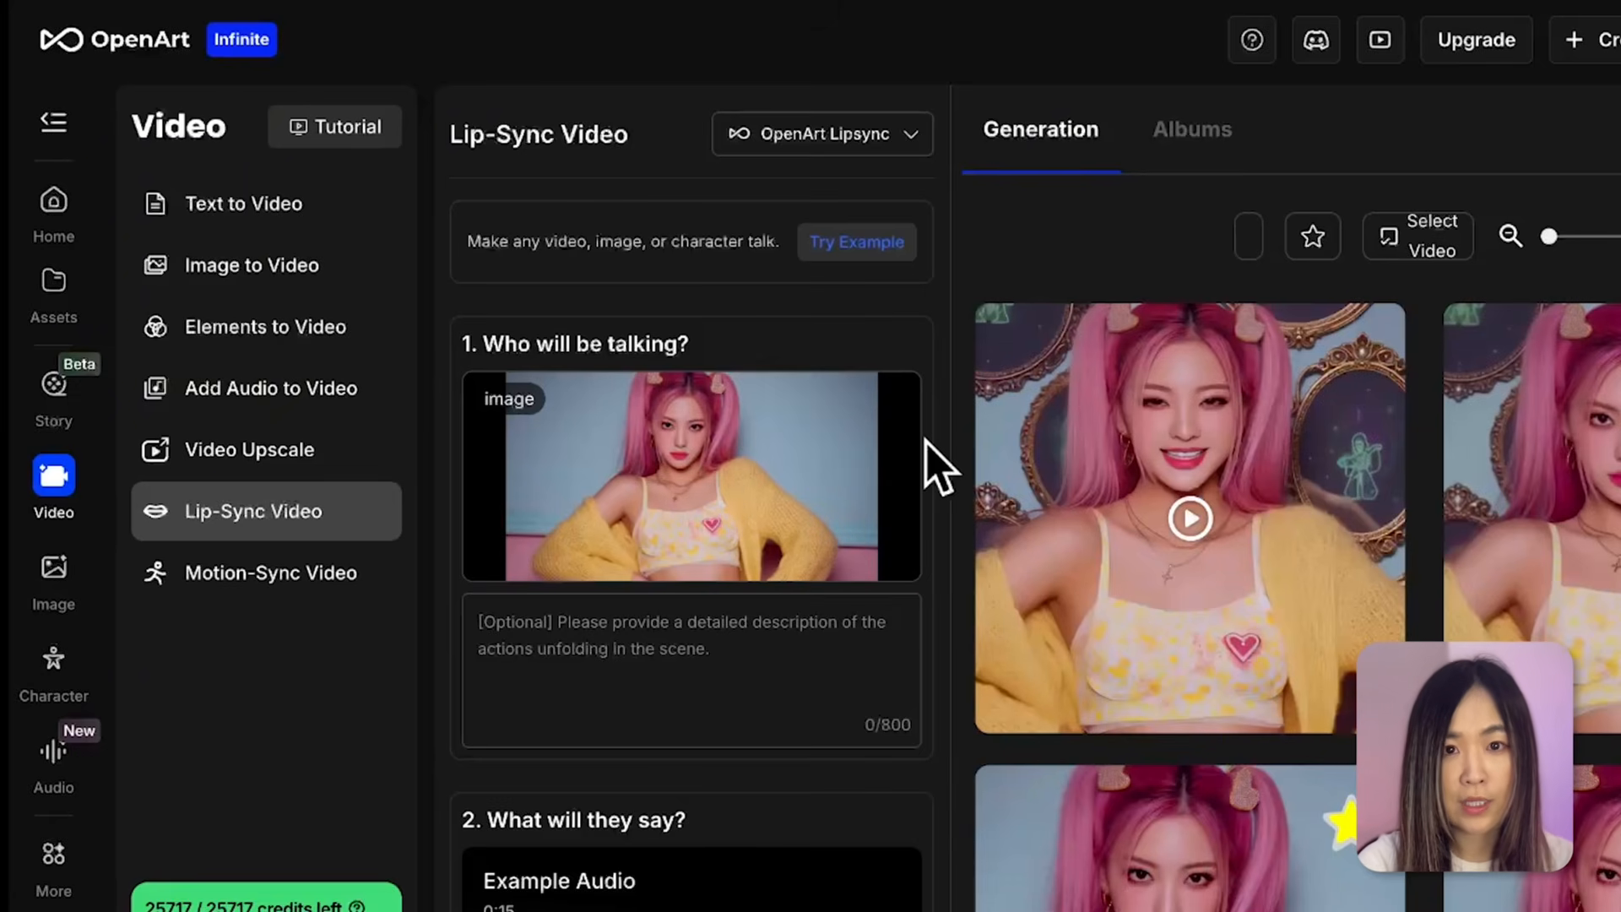
{"action": "scroll", "coordinate": [929, 465], "scroll_direction": "down", "scroll_amount": 1}
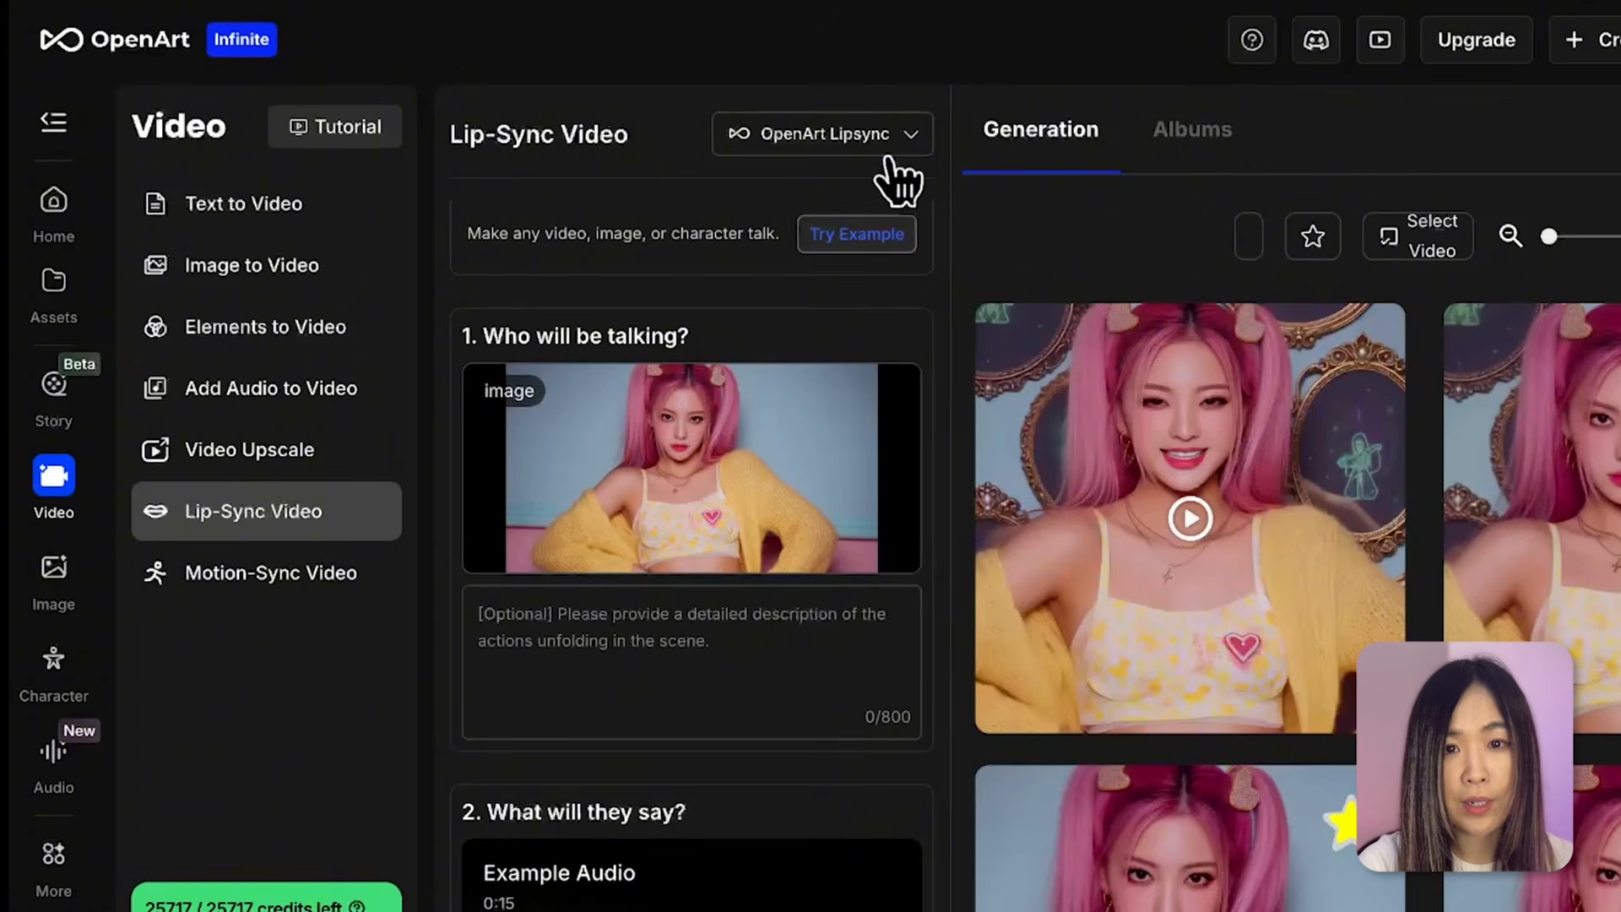
{"action": "left_click", "coordinate": [908, 135]}
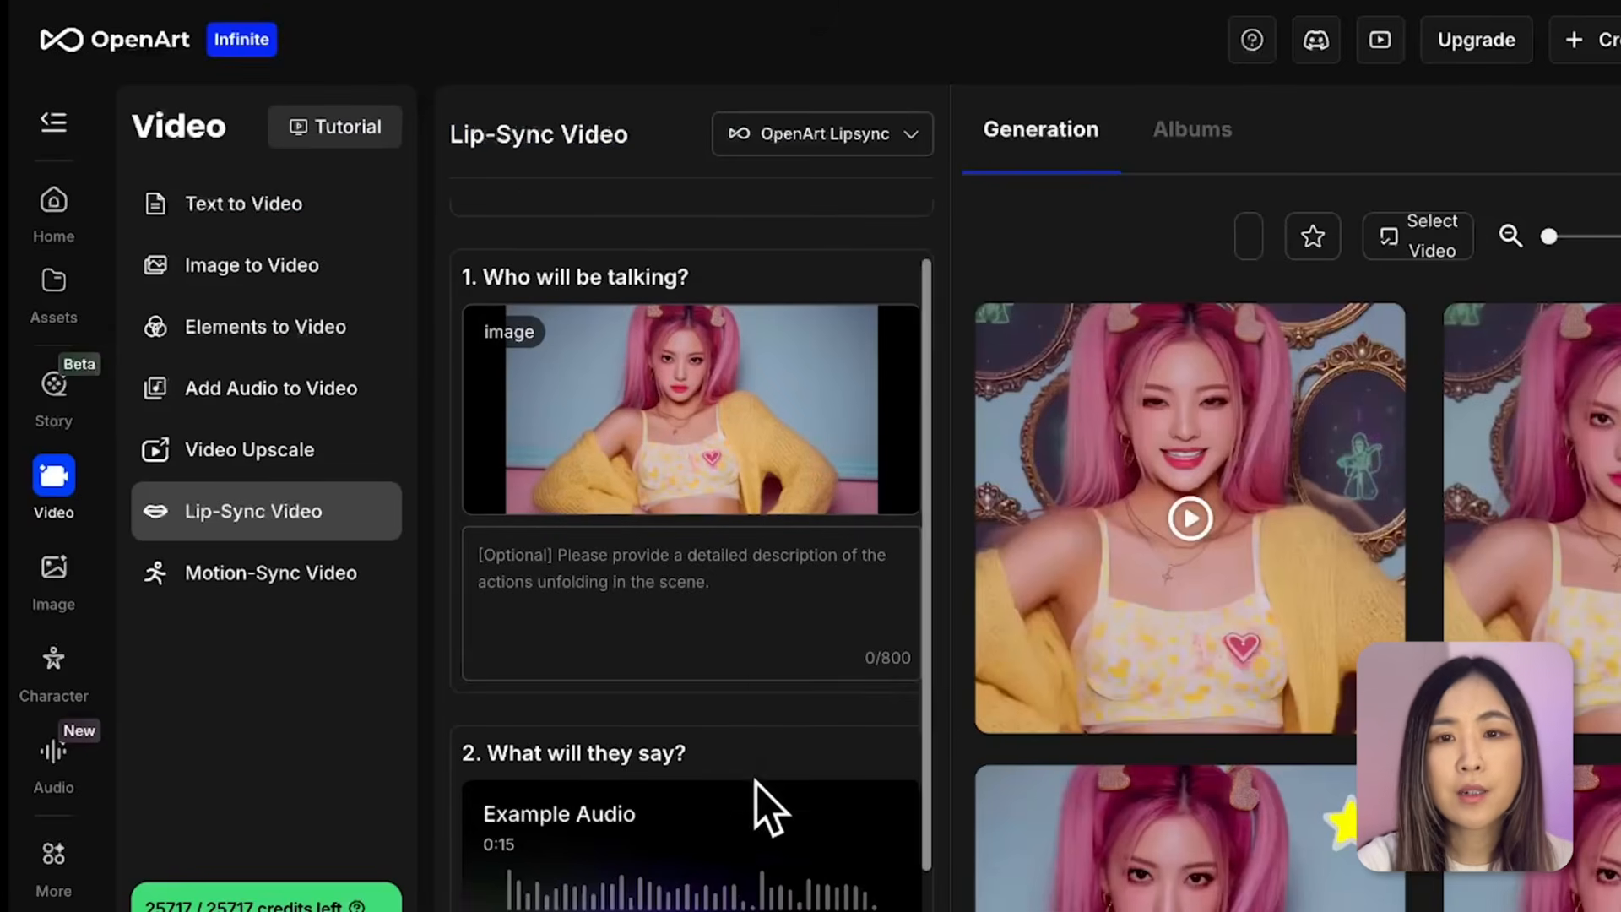
{"action": "scroll", "coordinate": [764, 823], "scroll_direction": "down", "scroll_amount": 1}
{"action": "scroll", "coordinate": [764, 823], "scroll_direction": "down", "scroll_amount": 1}
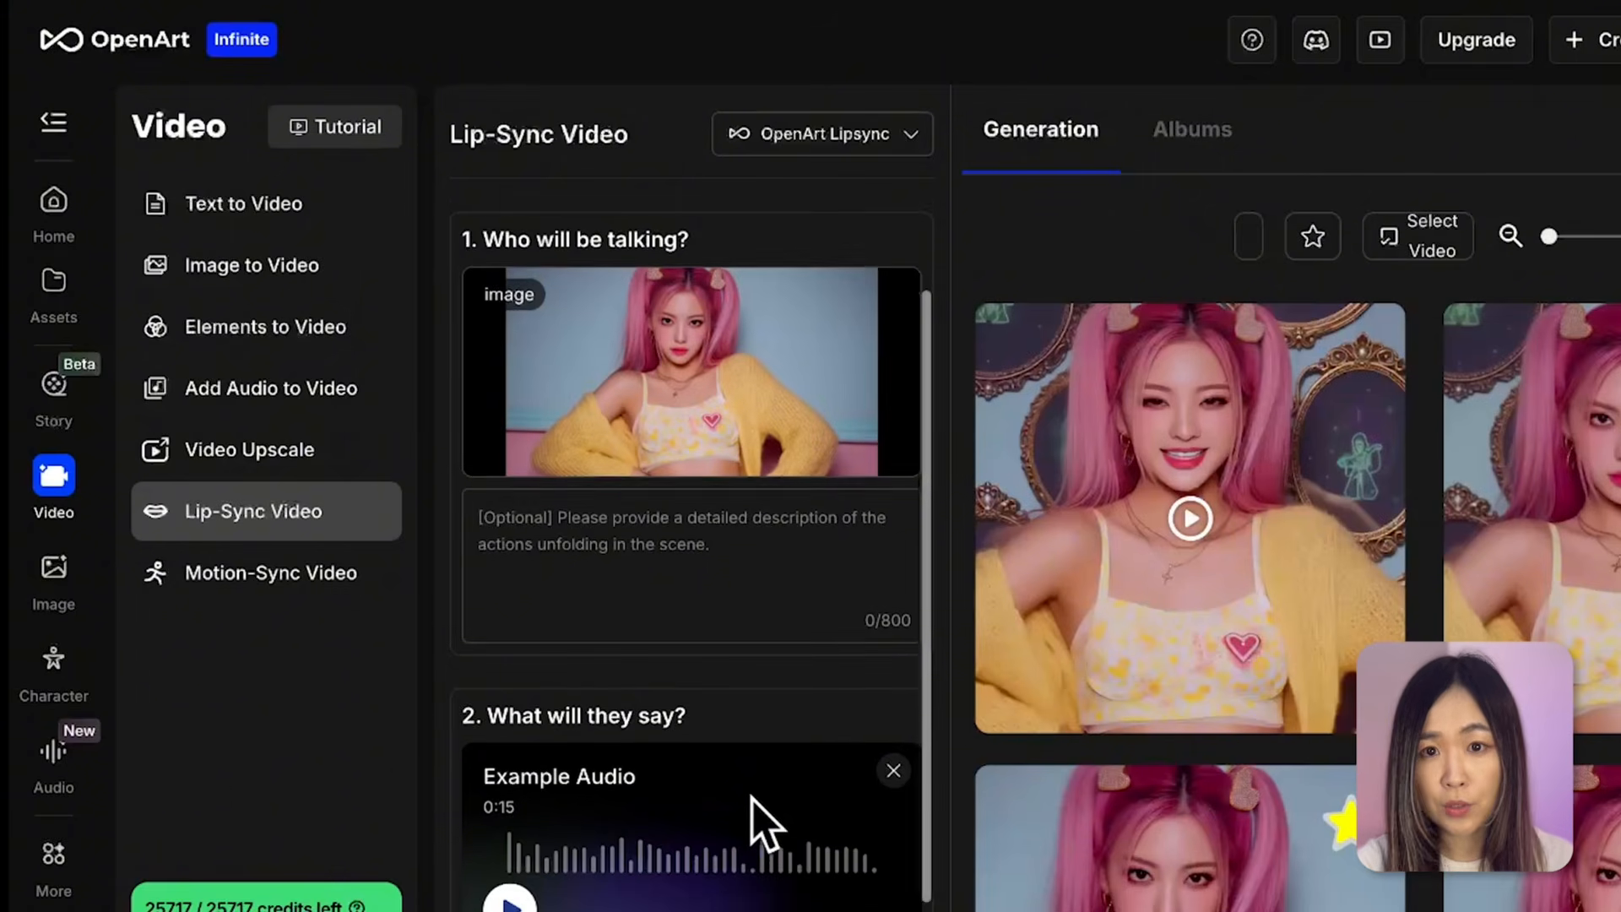
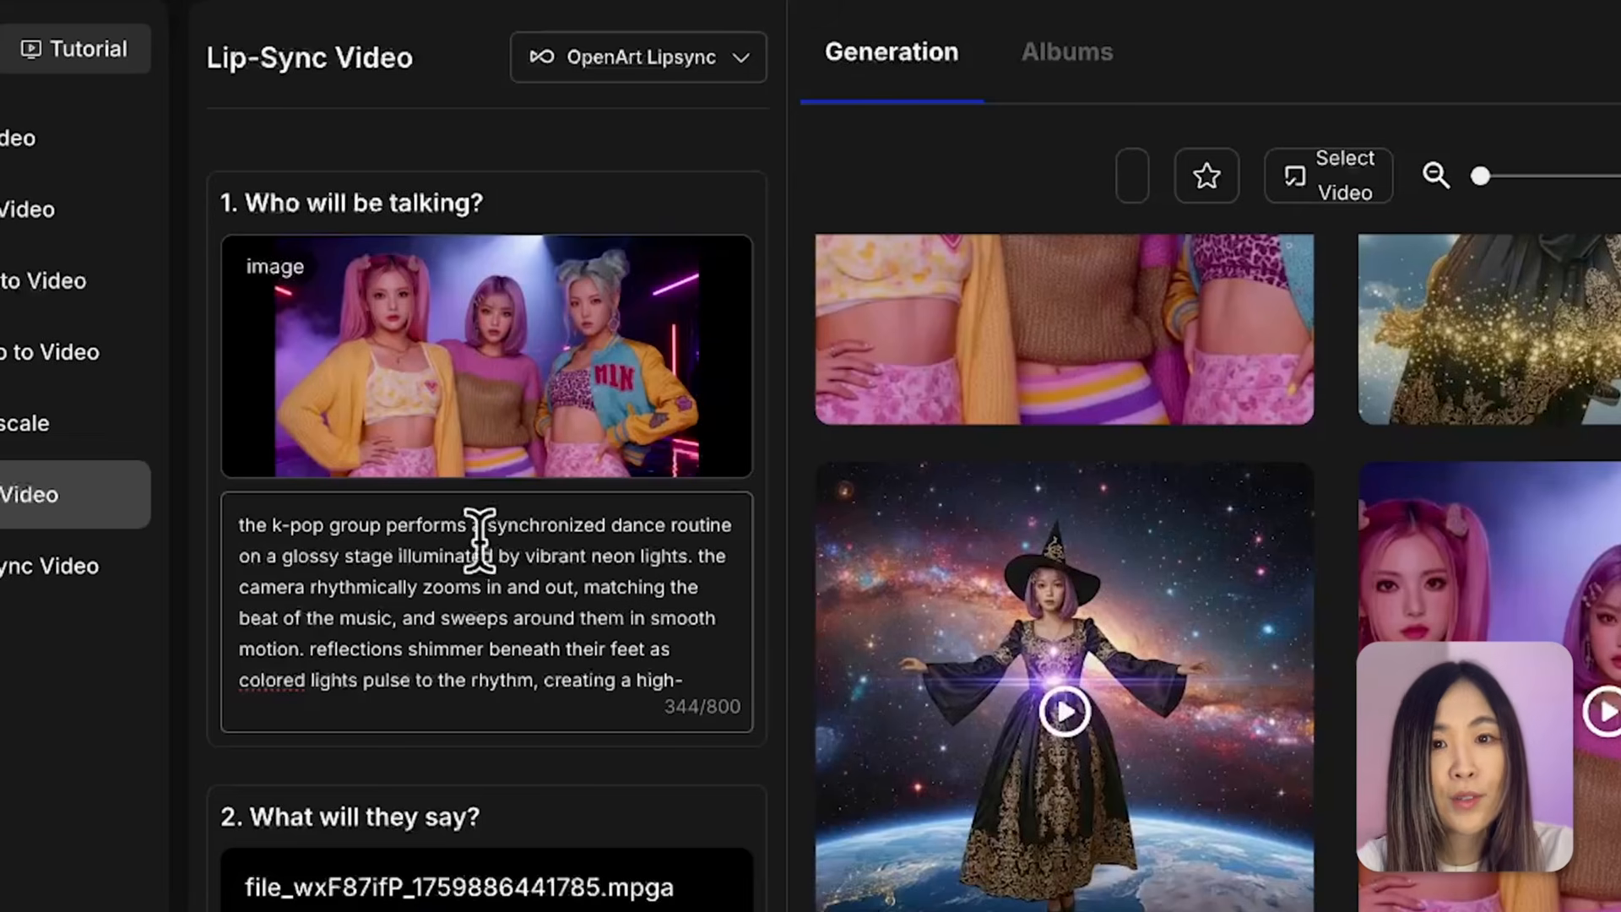
Step: Review the K-pop group's lip-sync scene description, highlighting "performs a synchronized dance"
{"action": "left_click_drag", "start_coordinate": [382, 524], "coordinate": [667, 532]}
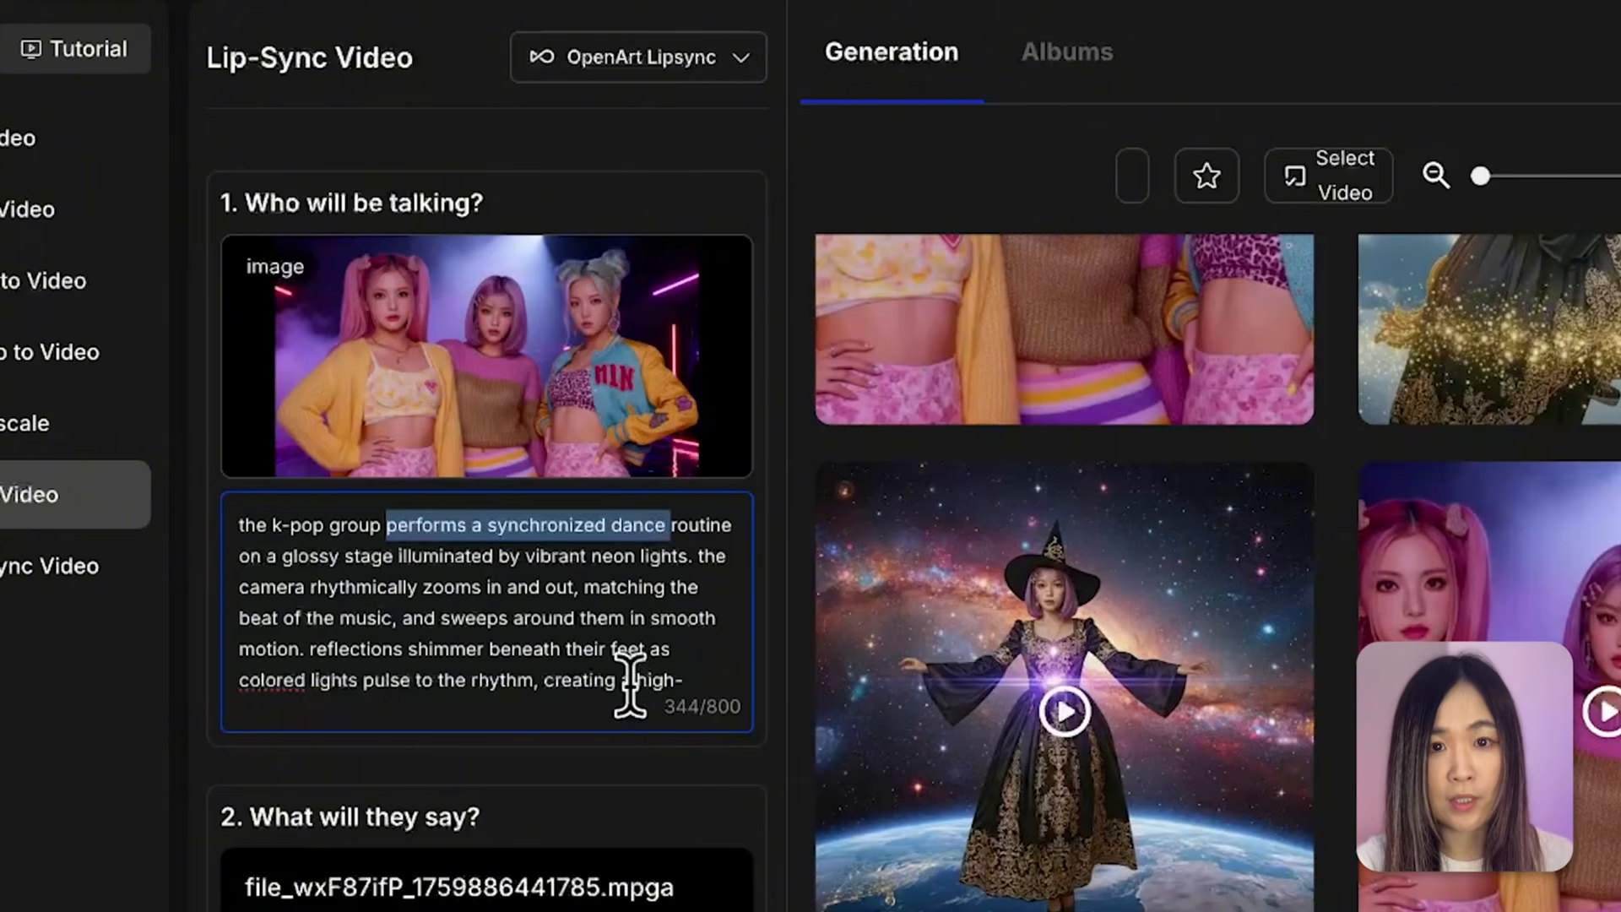
{"action": "left_click", "coordinate": [590, 517]}
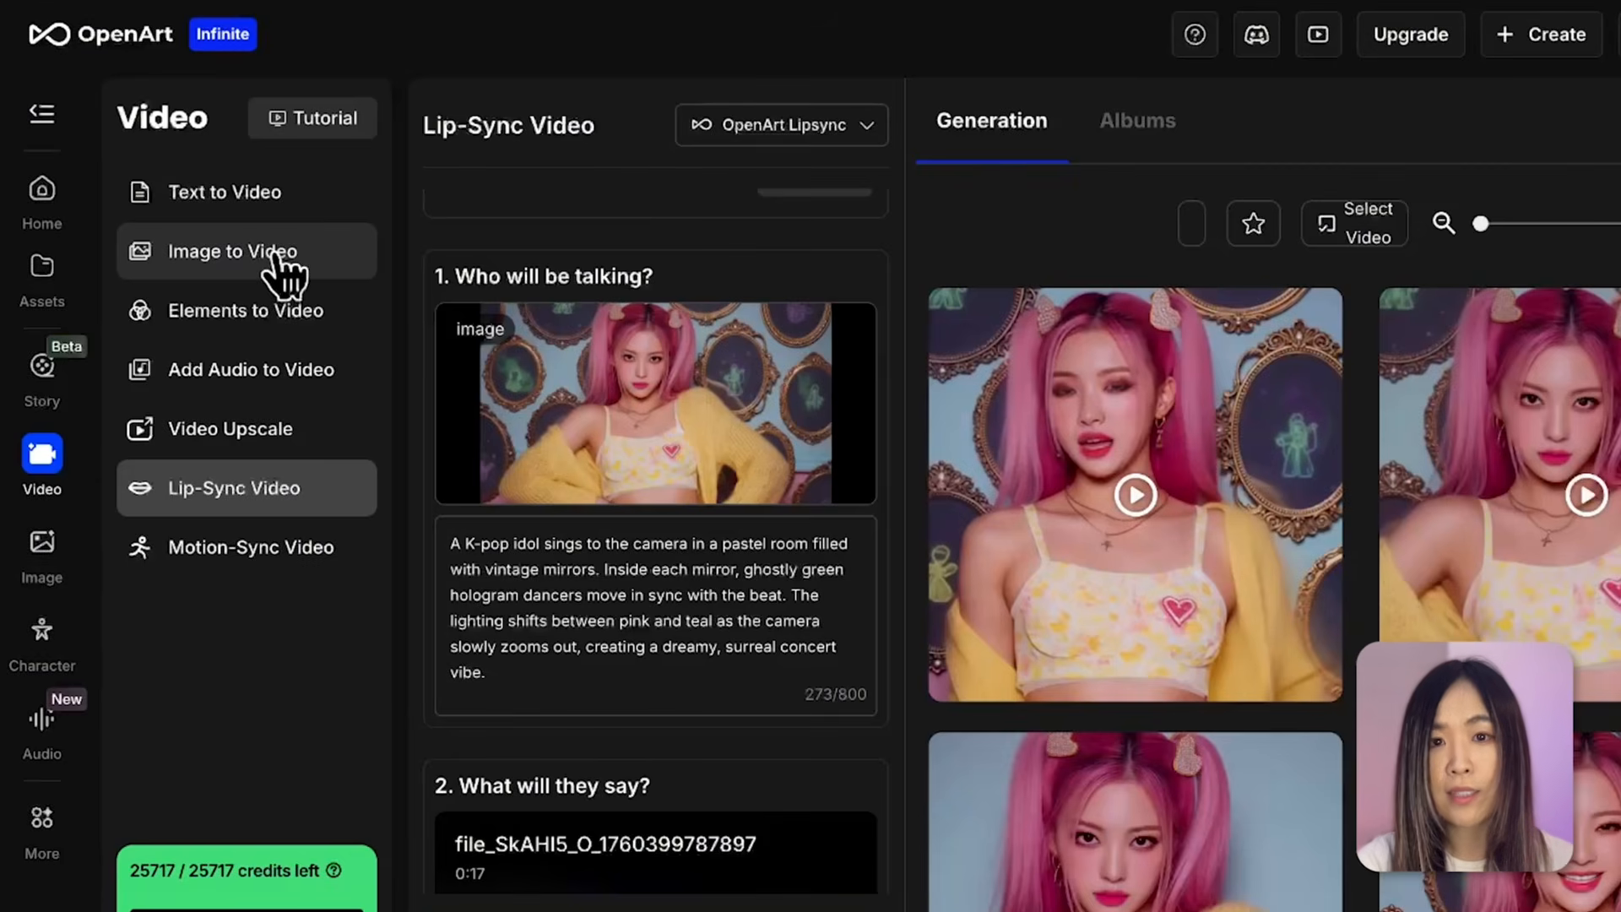
Step: Set up Image to Video with Seedance 1.0, using the yellow-cardigan portrait as start frame and the black gothic-dress portrait as end frame
{"action": "left_click", "coordinate": [309, 247]}
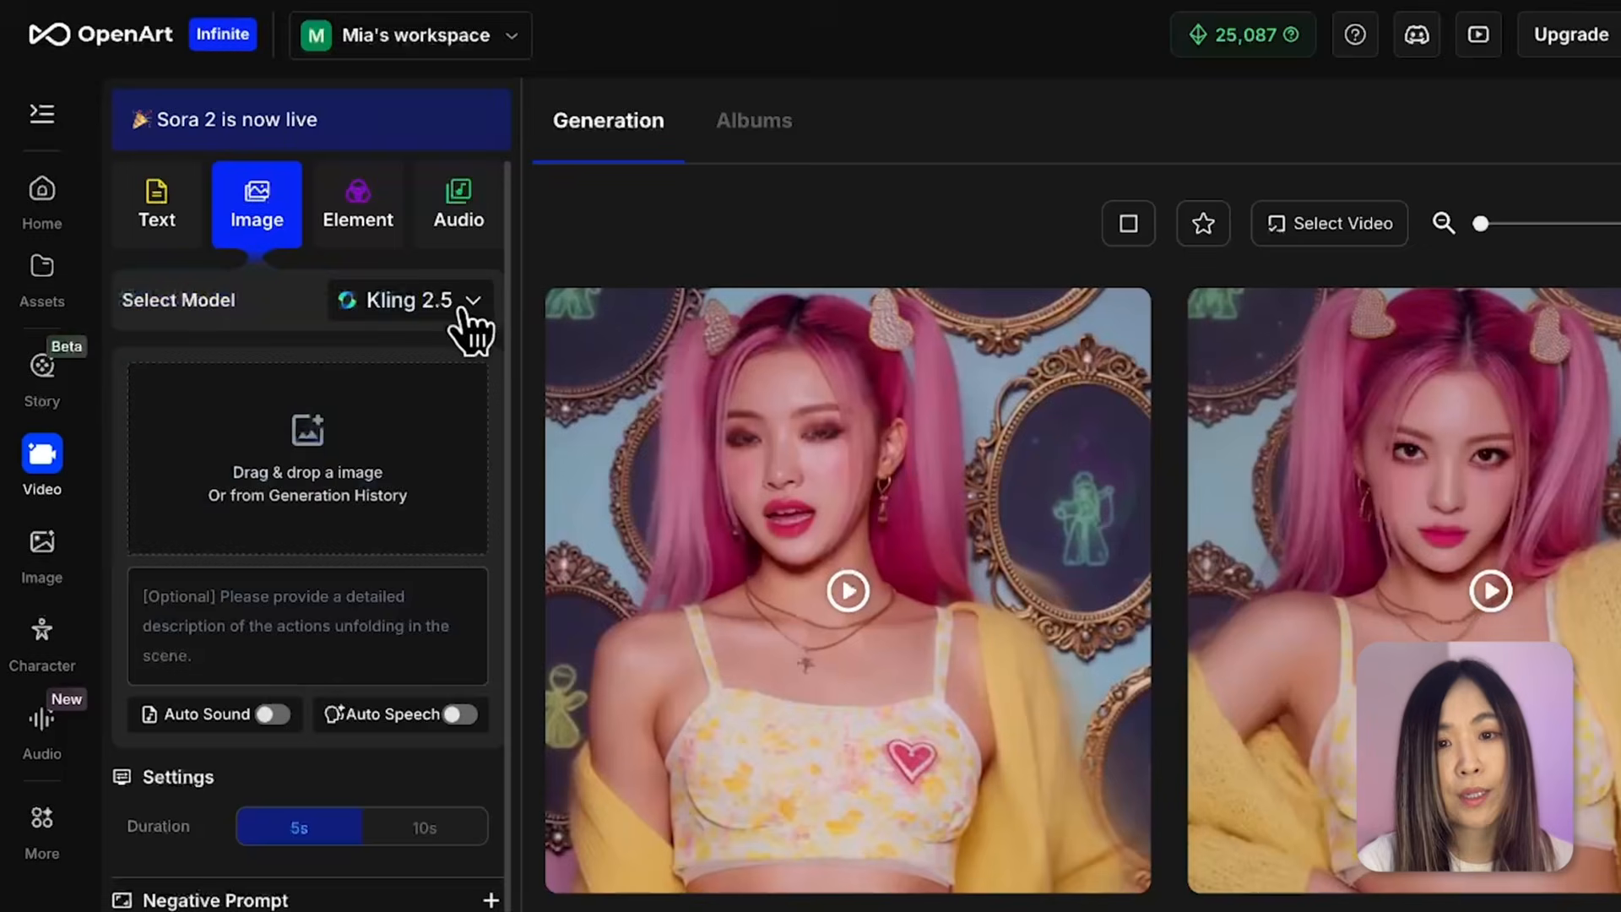
{"action": "left_click", "coordinate": [465, 311]}
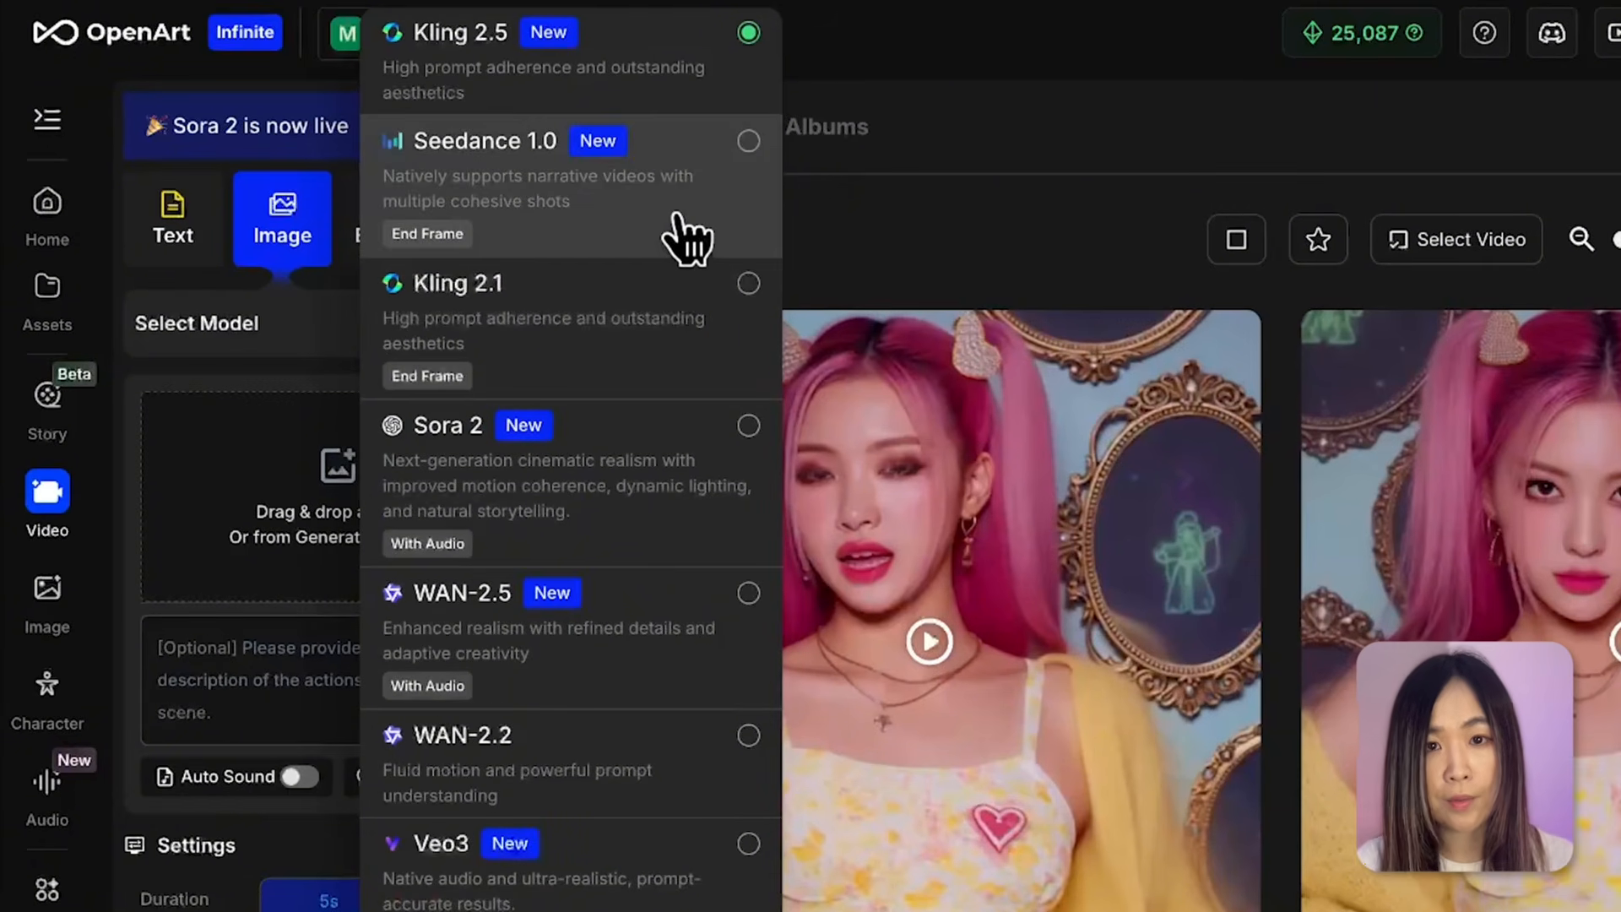
{"action": "left_click", "coordinate": [688, 241]}
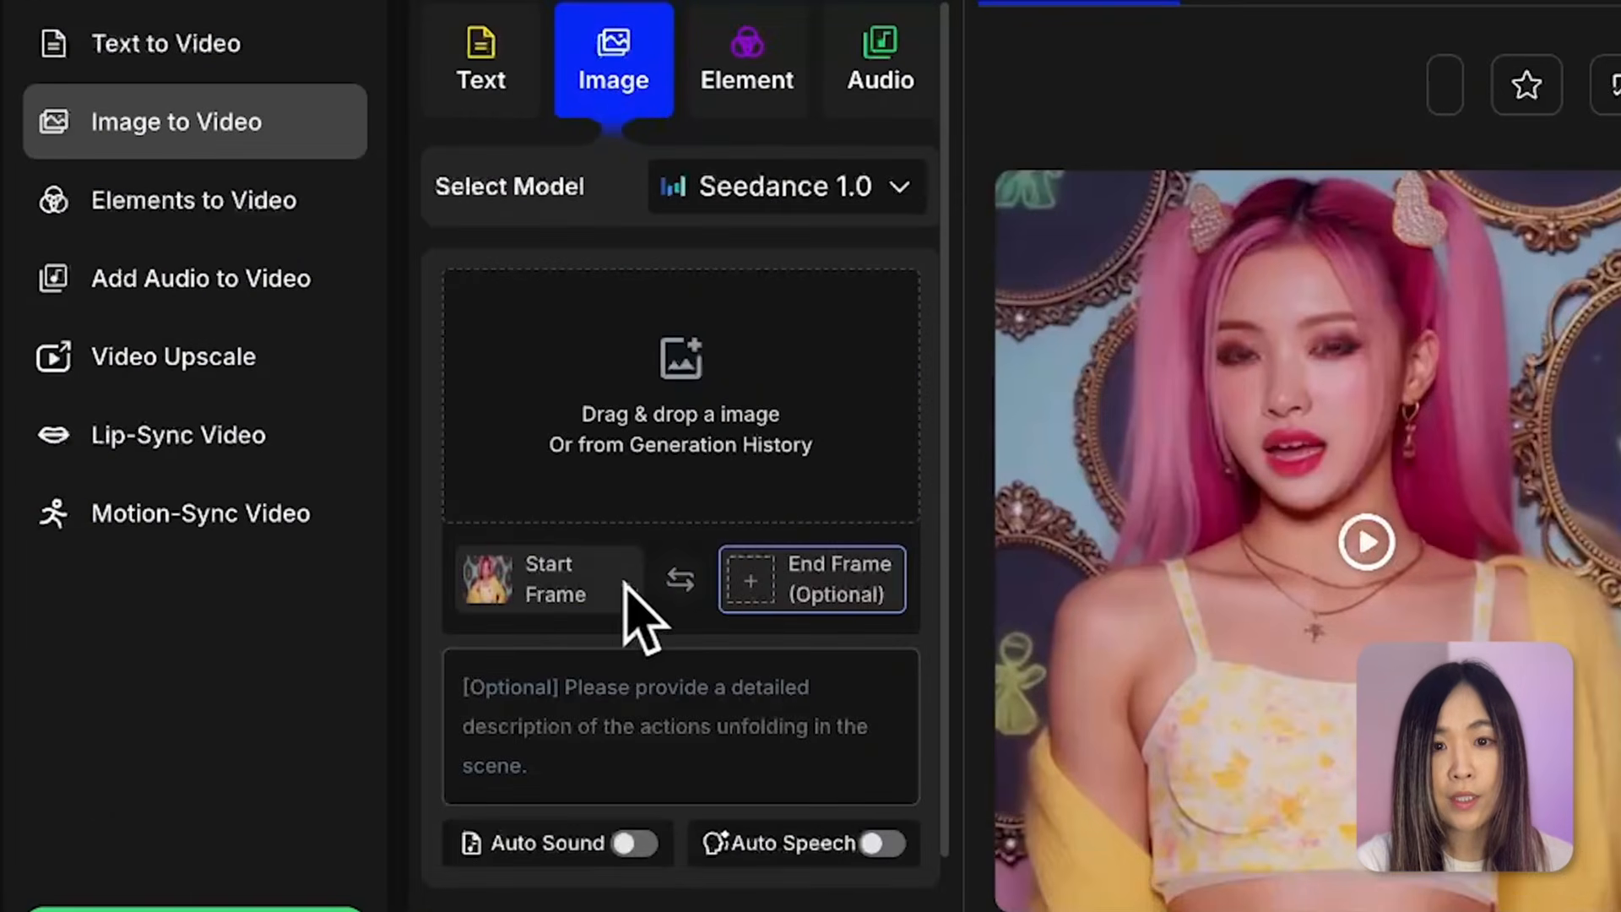
{"action": "left_click", "coordinate": [610, 581]}
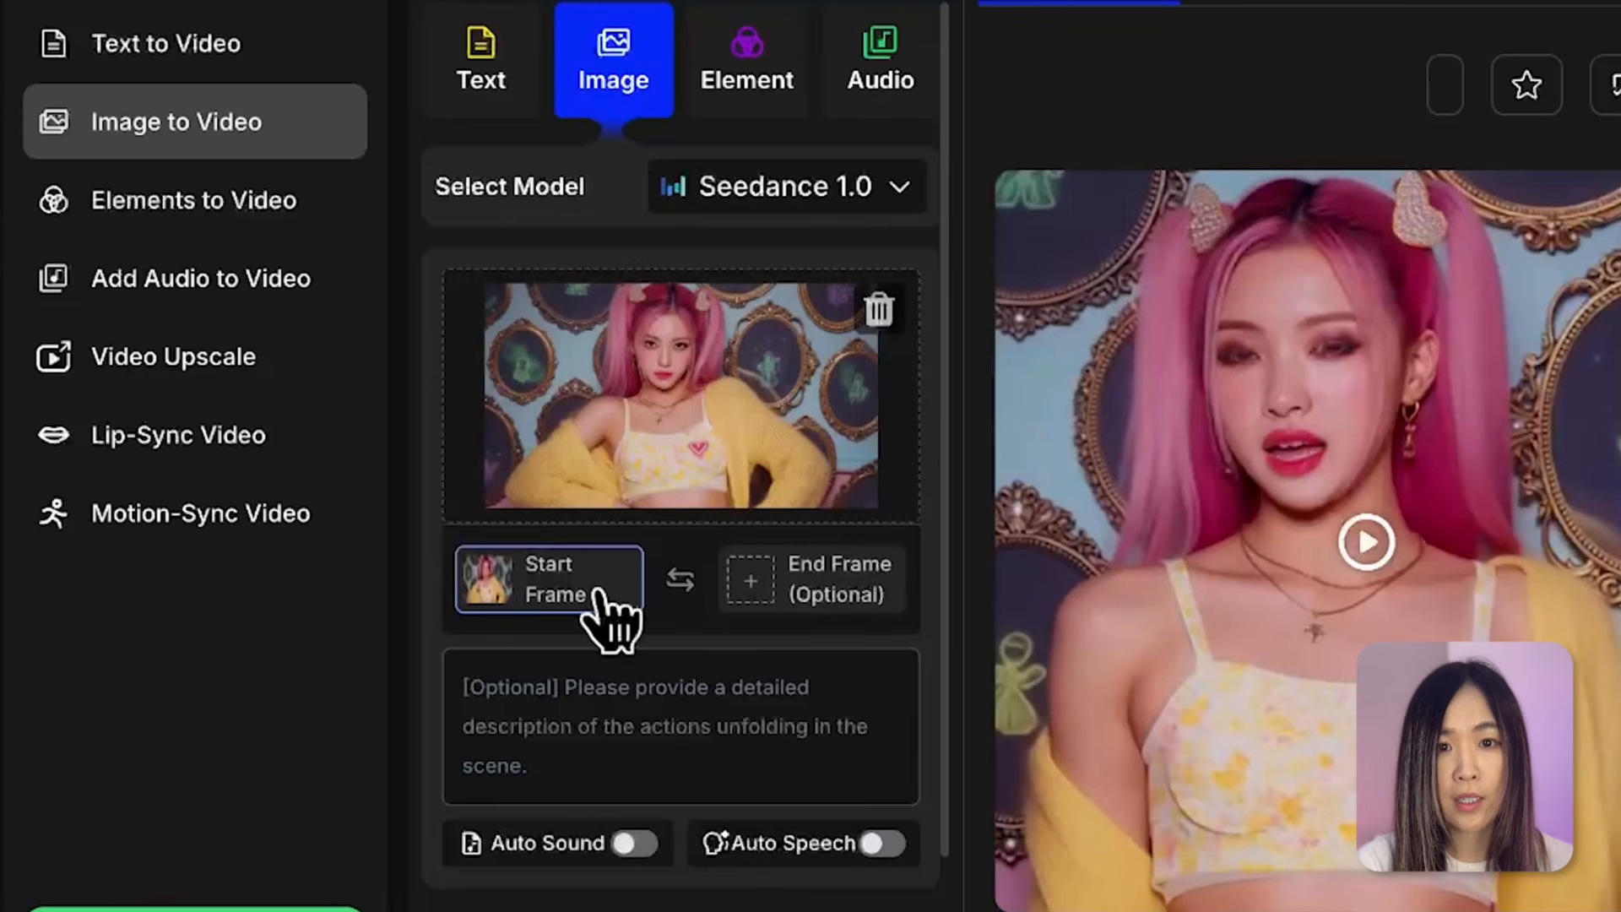
{"action": "left_click", "coordinate": [780, 591]}
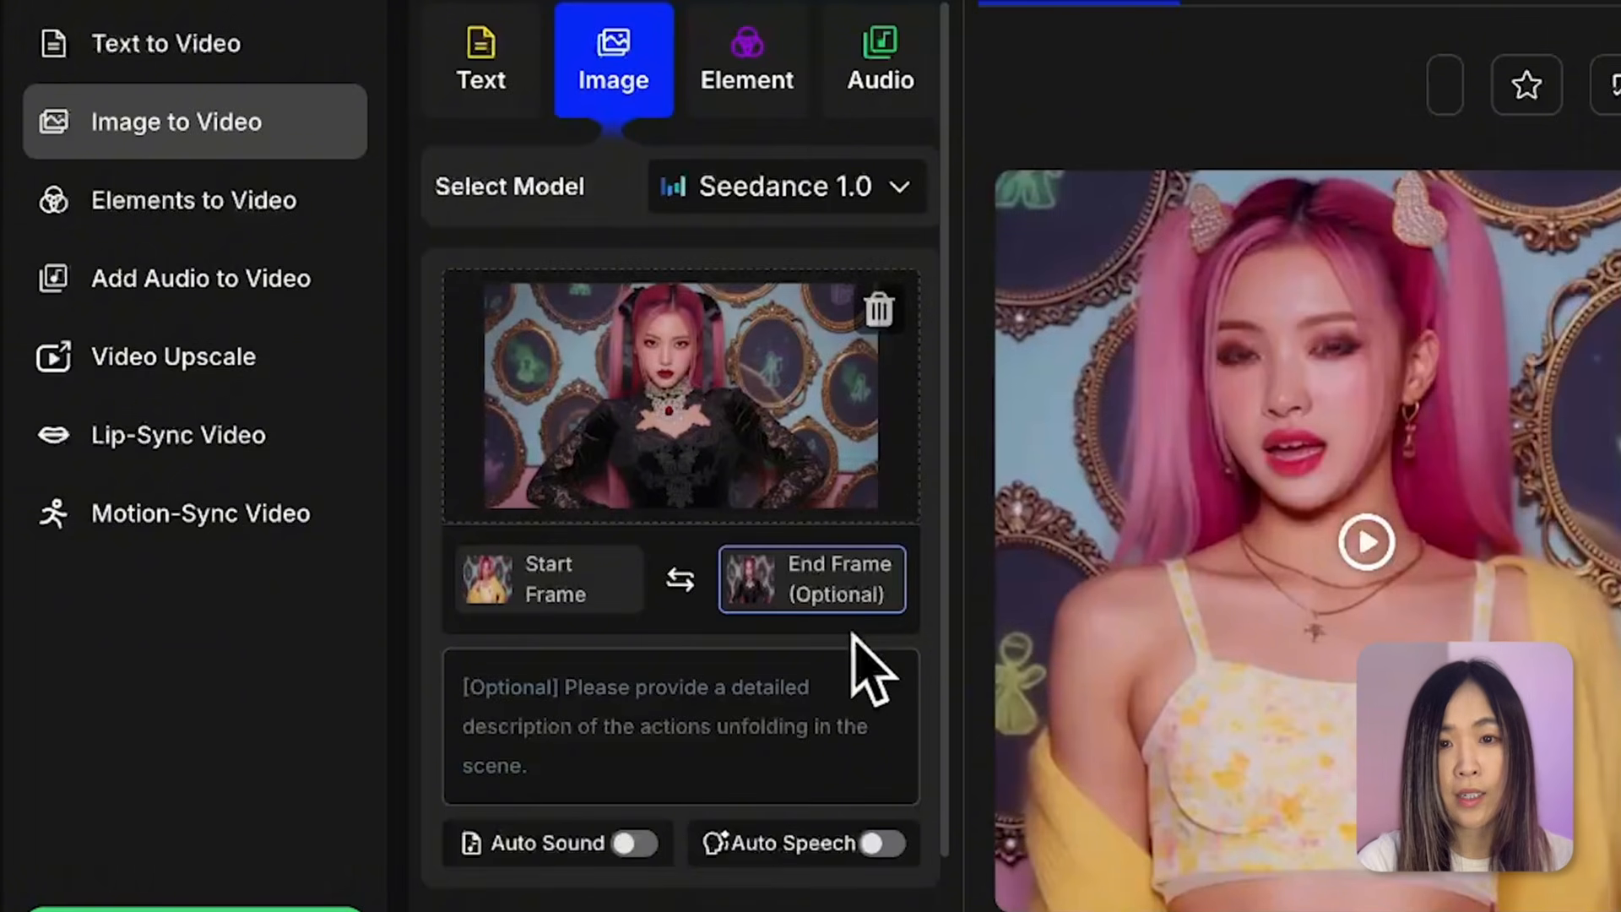
Step: Paste the cinematic pastel-idol-to-gothic-doll transformation prompt, set the resolution to 1080p, and create the video
{"action": "left_click", "coordinate": [724, 667]}
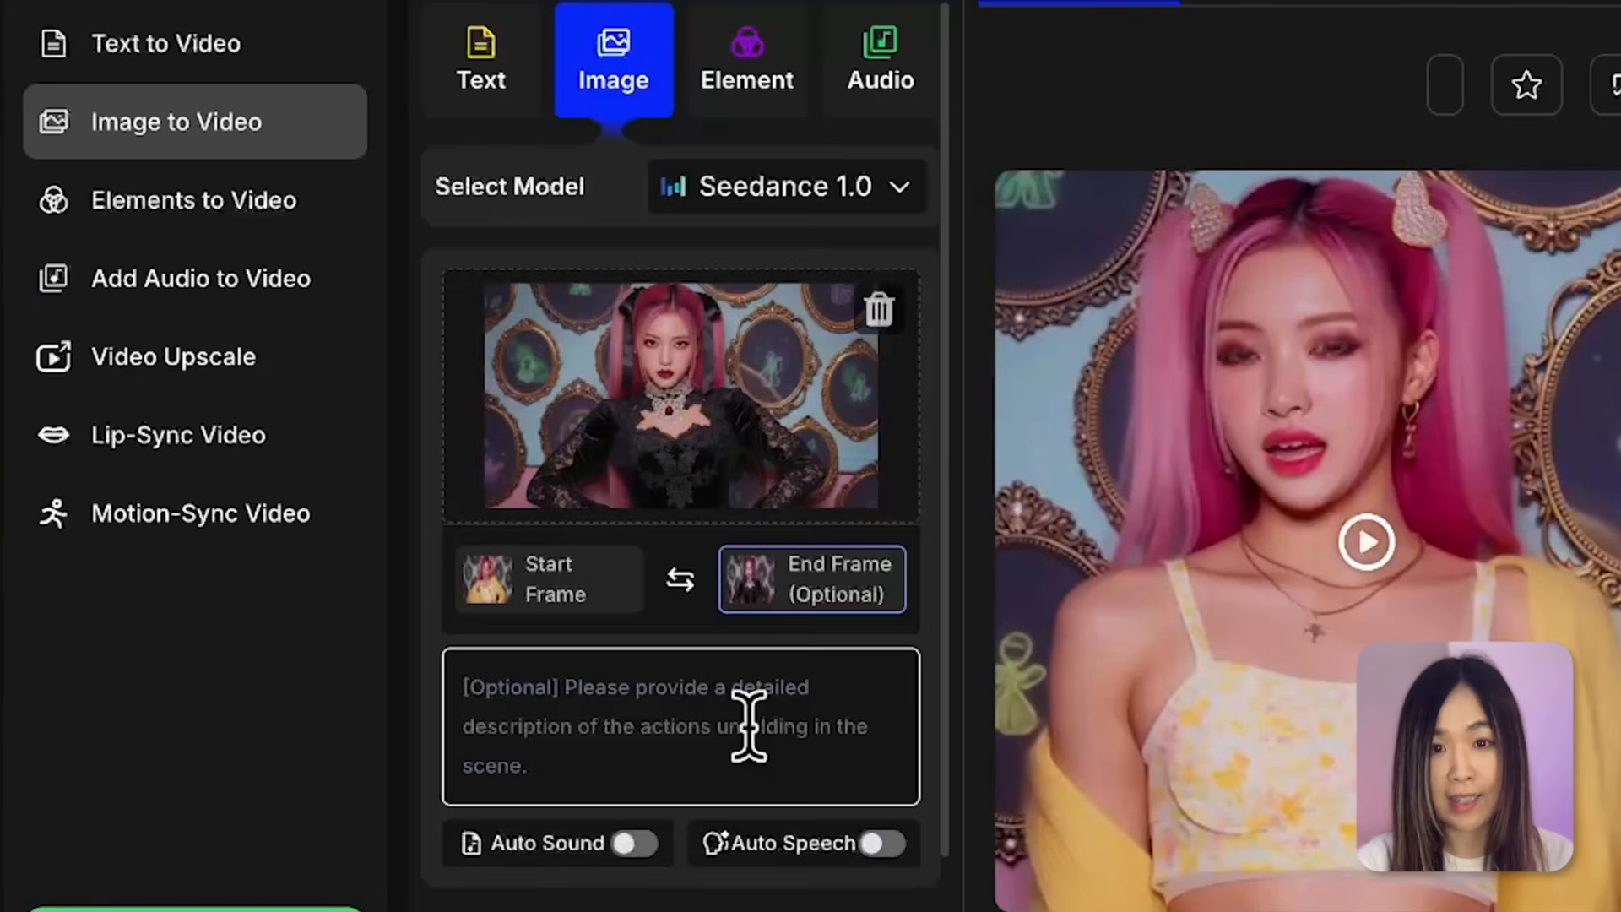
{"action": "key", "text": "ctrl+v"}
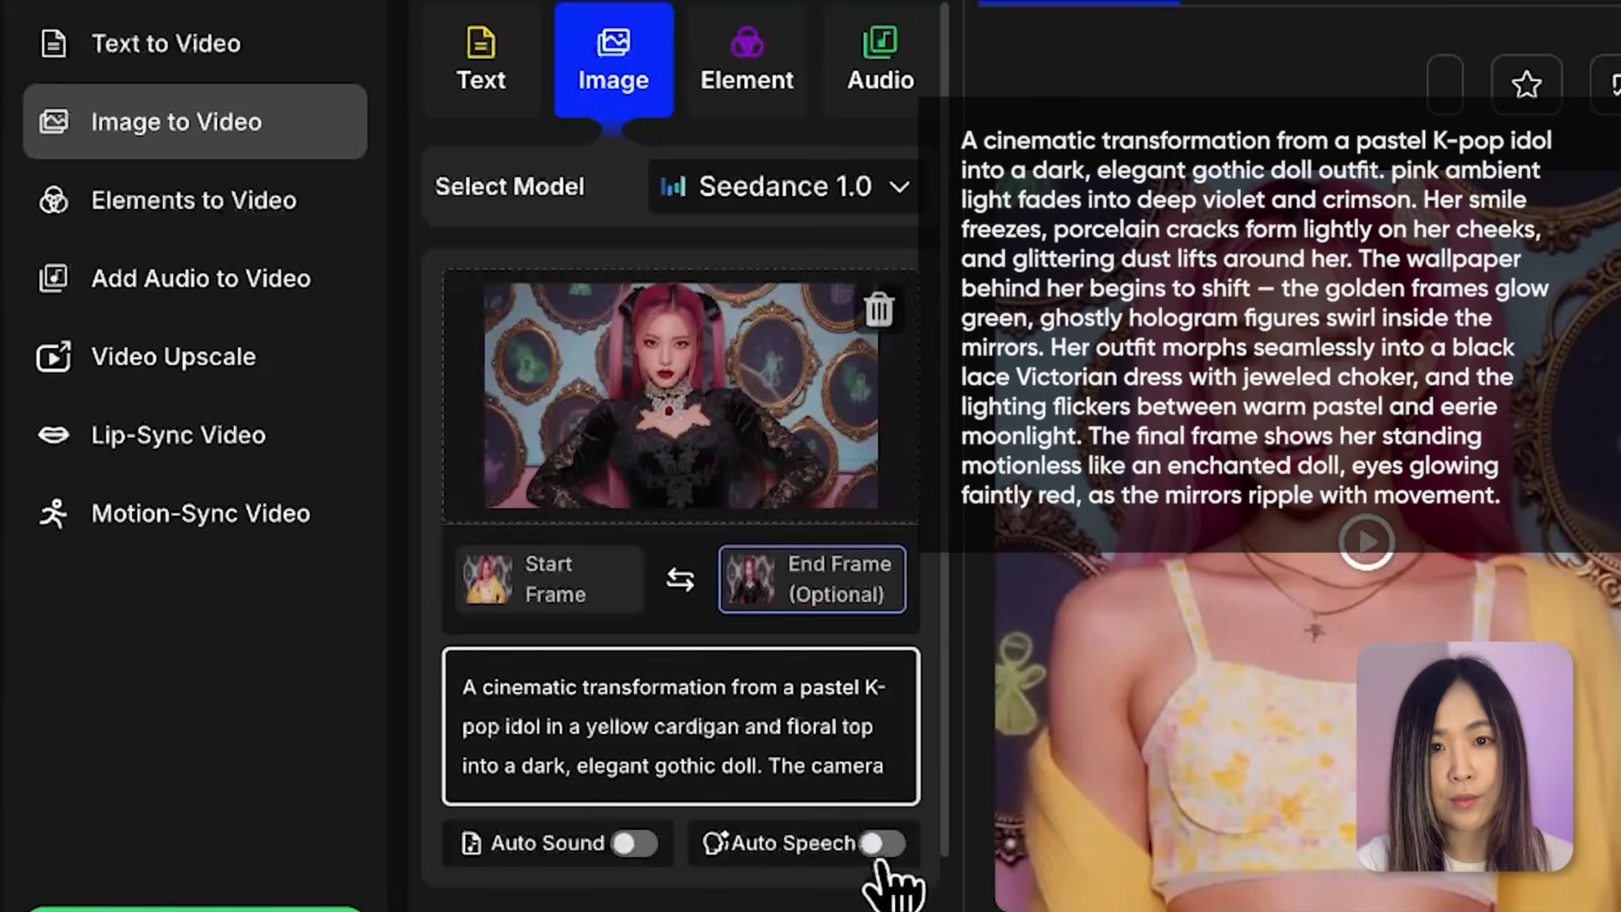
{"action": "scroll", "coordinate": [844, 802], "scroll_direction": "down", "scroll_amount": 5}
{"action": "scroll", "coordinate": [794, 638], "scroll_direction": "down", "scroll_amount": 1}
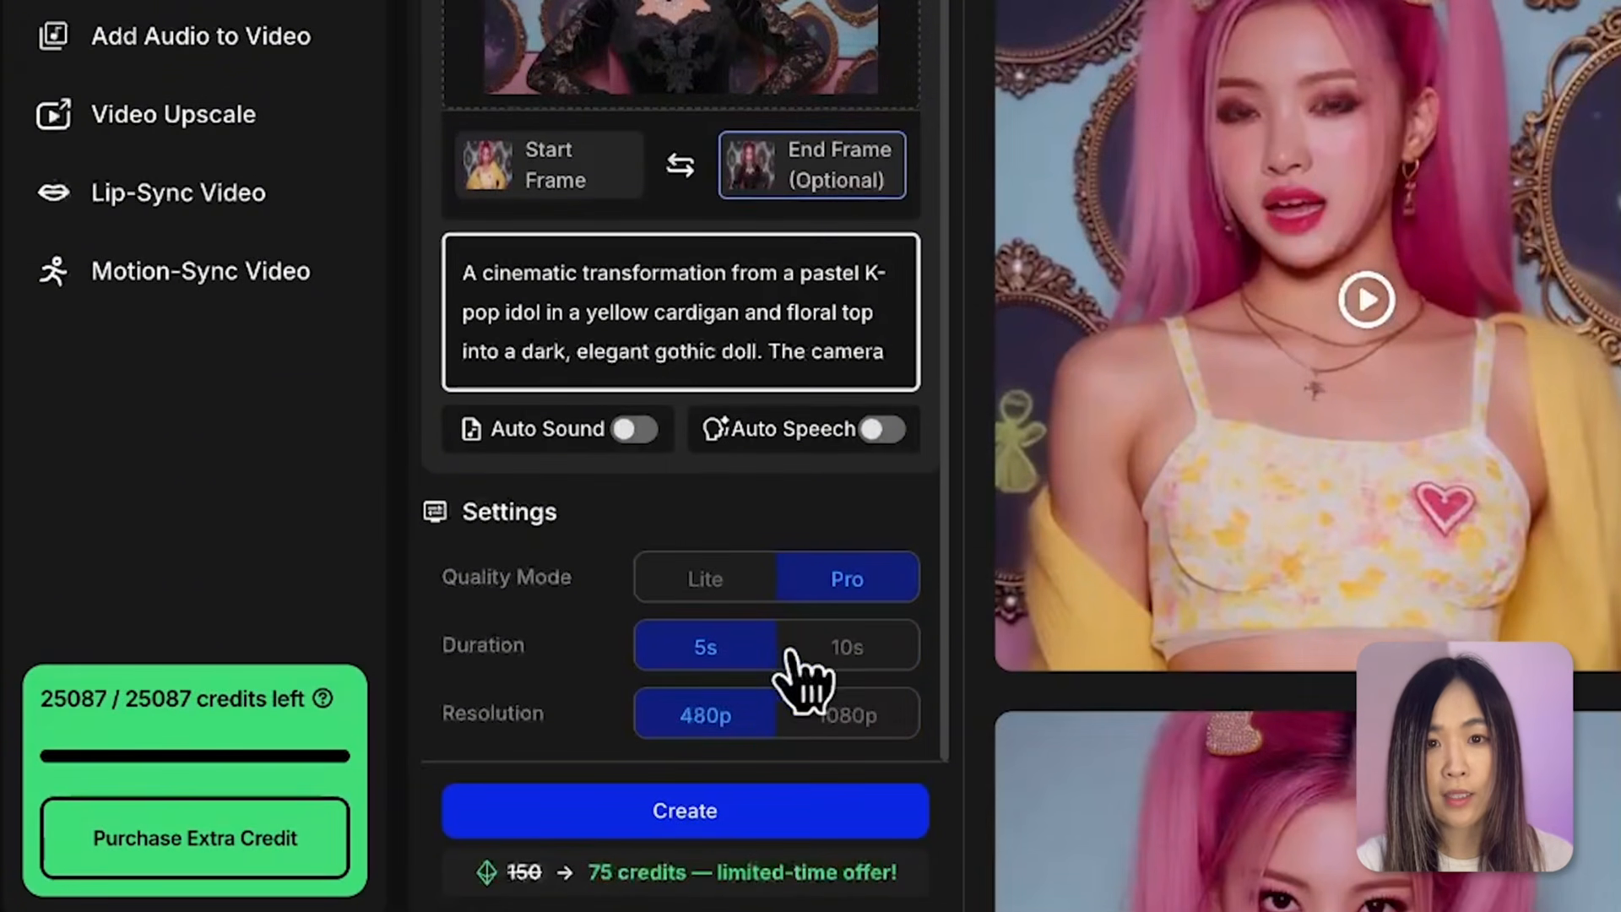
{"action": "left_click", "coordinate": [835, 718]}
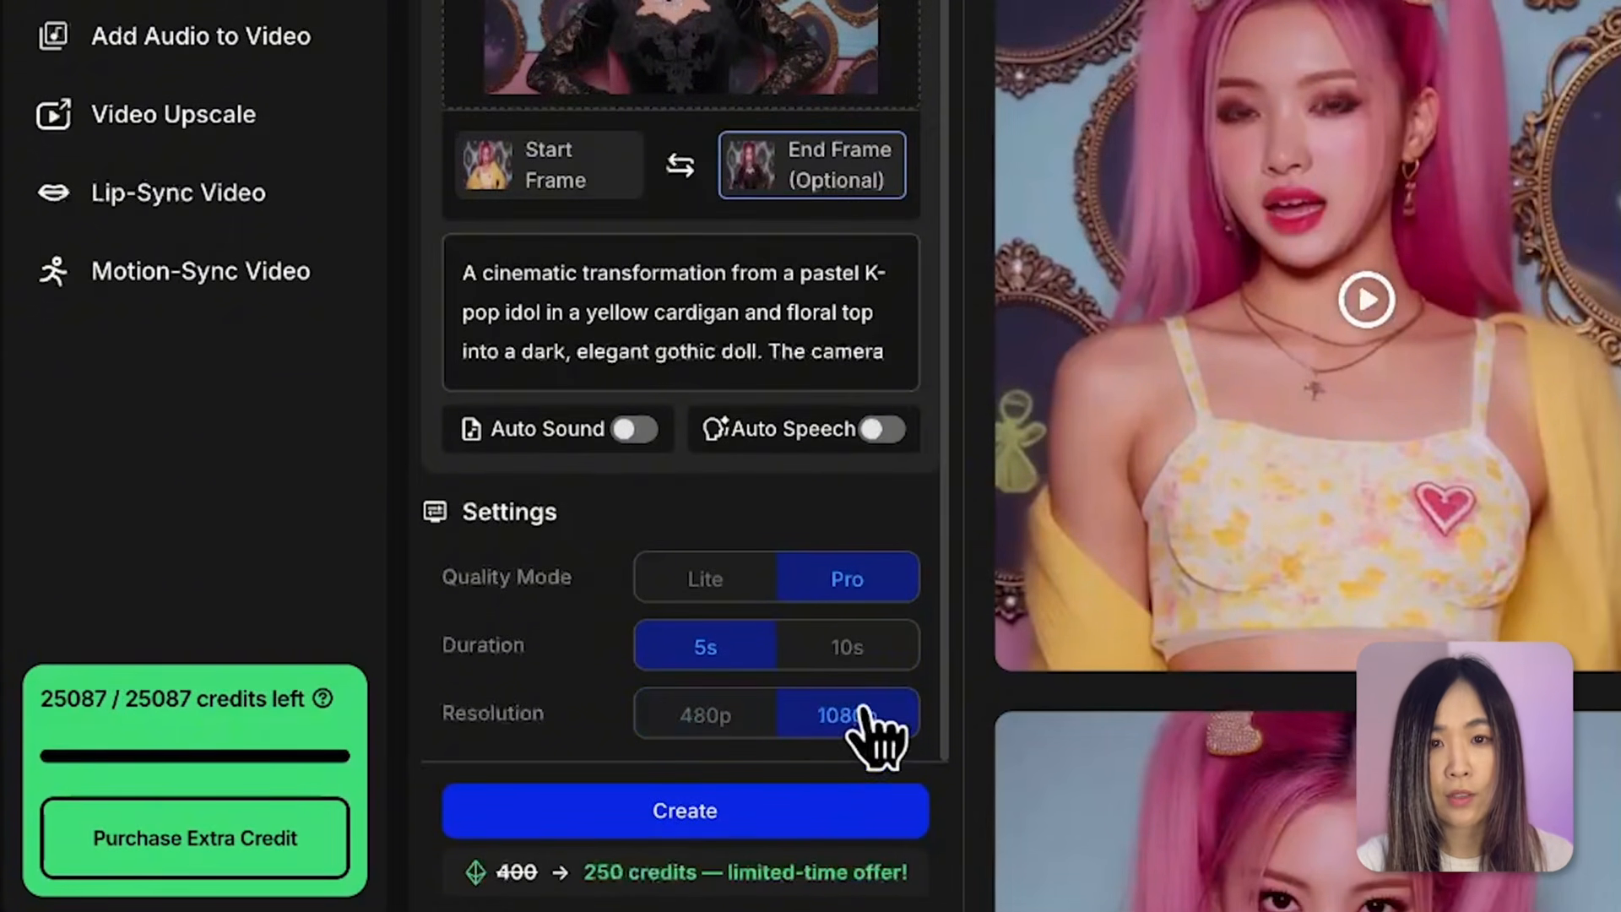
{"action": "left_click", "coordinate": [771, 807]}
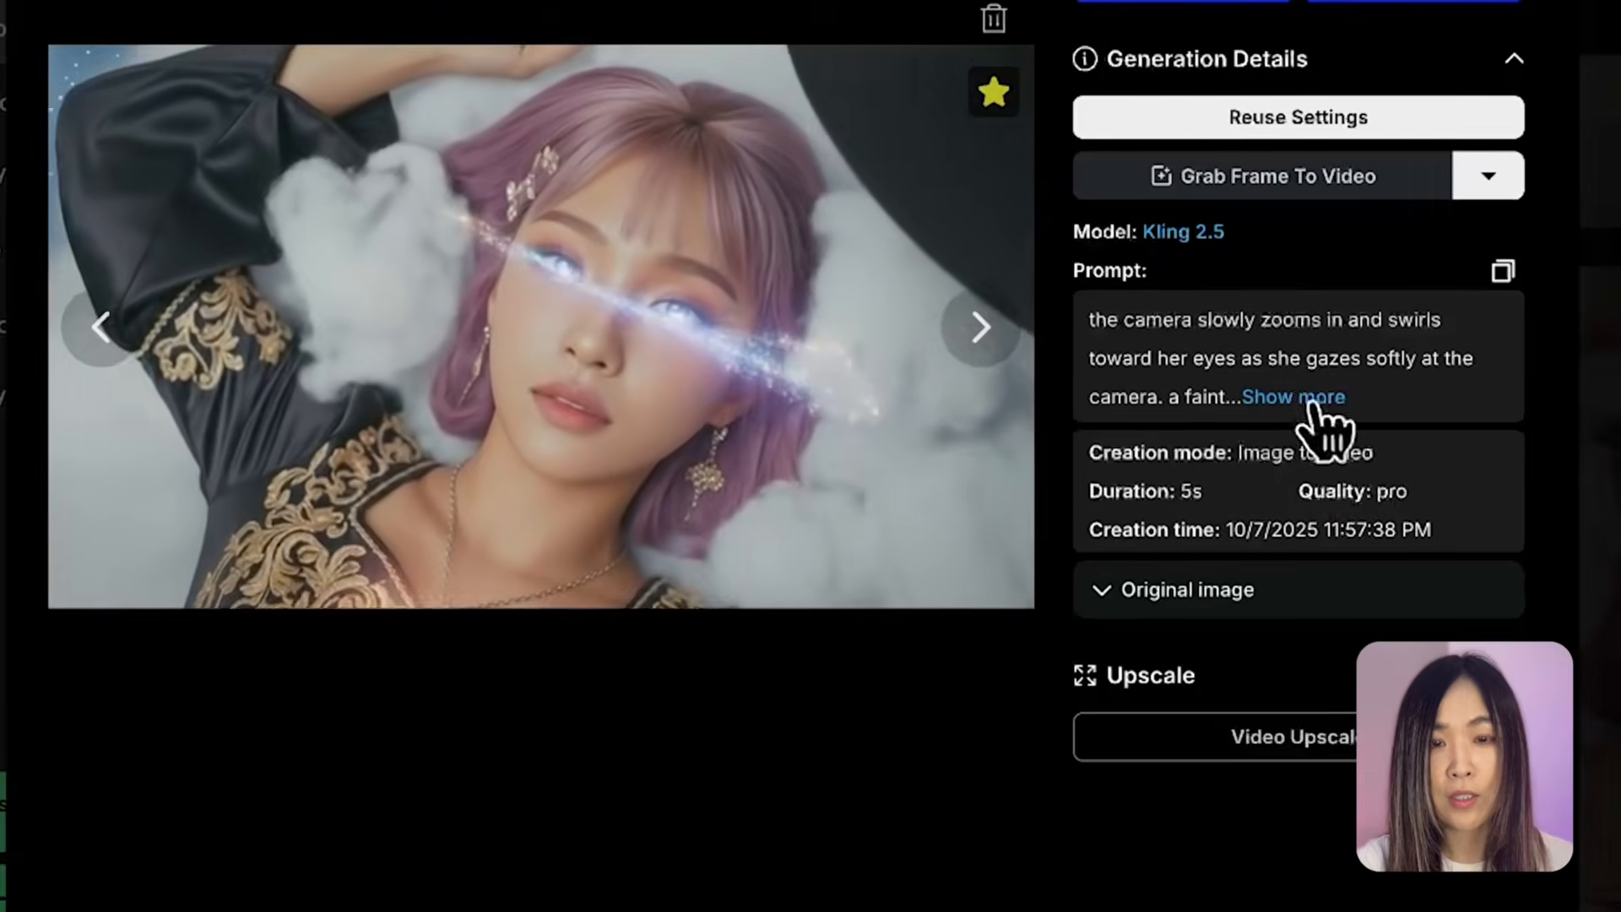
Step: Enhance the purple-haired woman's Kling 2.5 clip with Video Upscale at original resolution, with frame interpolation at 30 fps
{"action": "left_click", "coordinate": [1308, 404]}
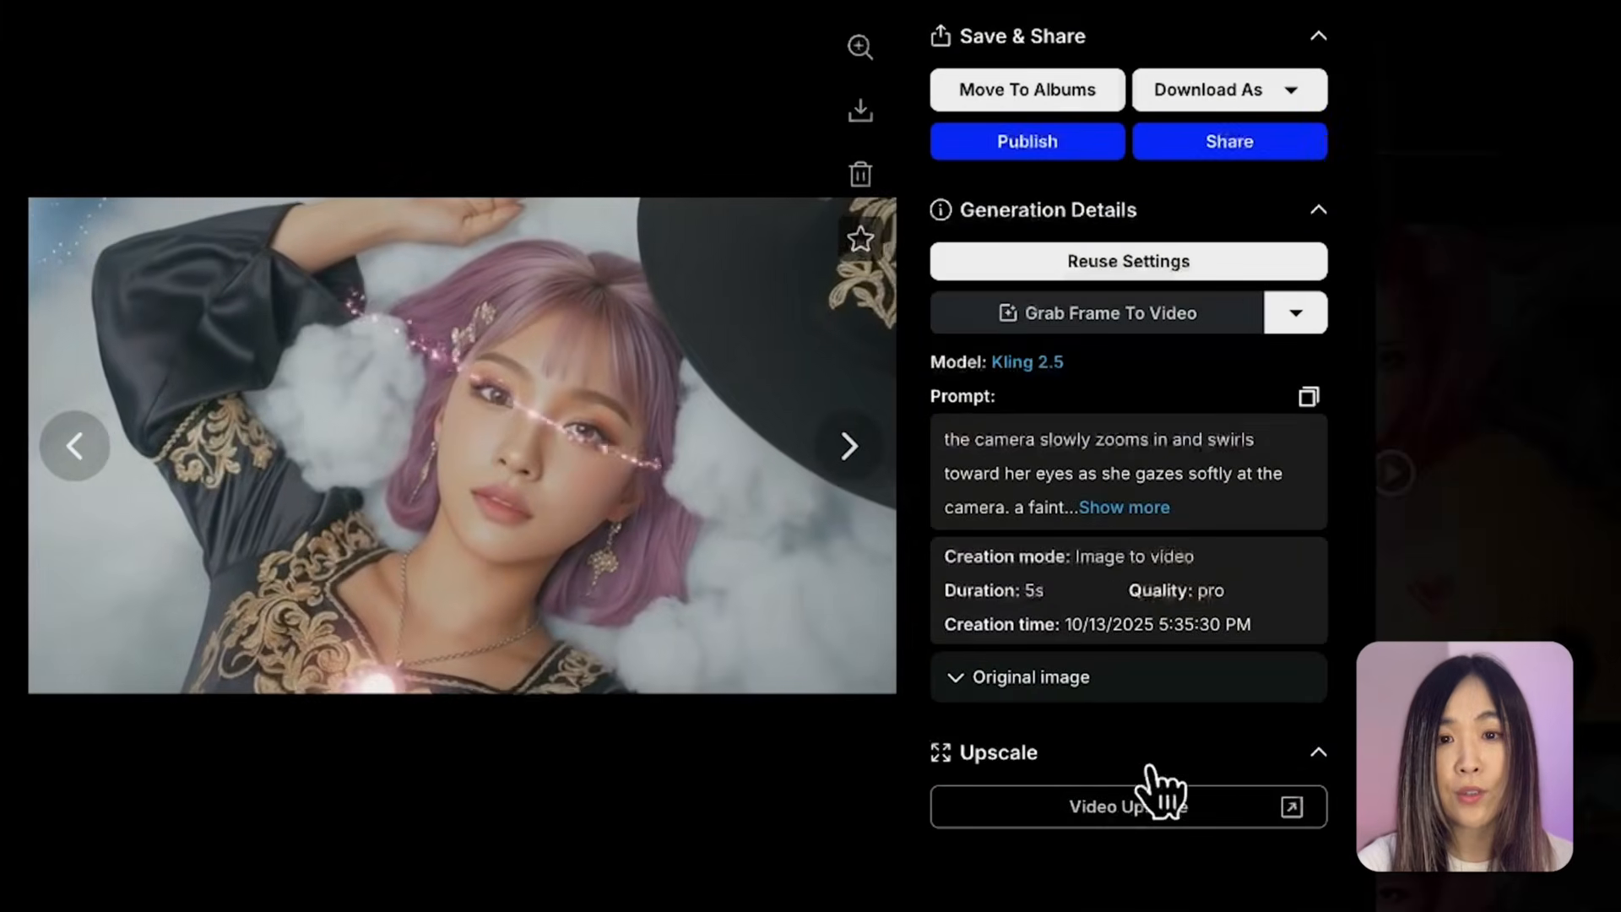
{"action": "left_click", "coordinate": [1141, 809]}
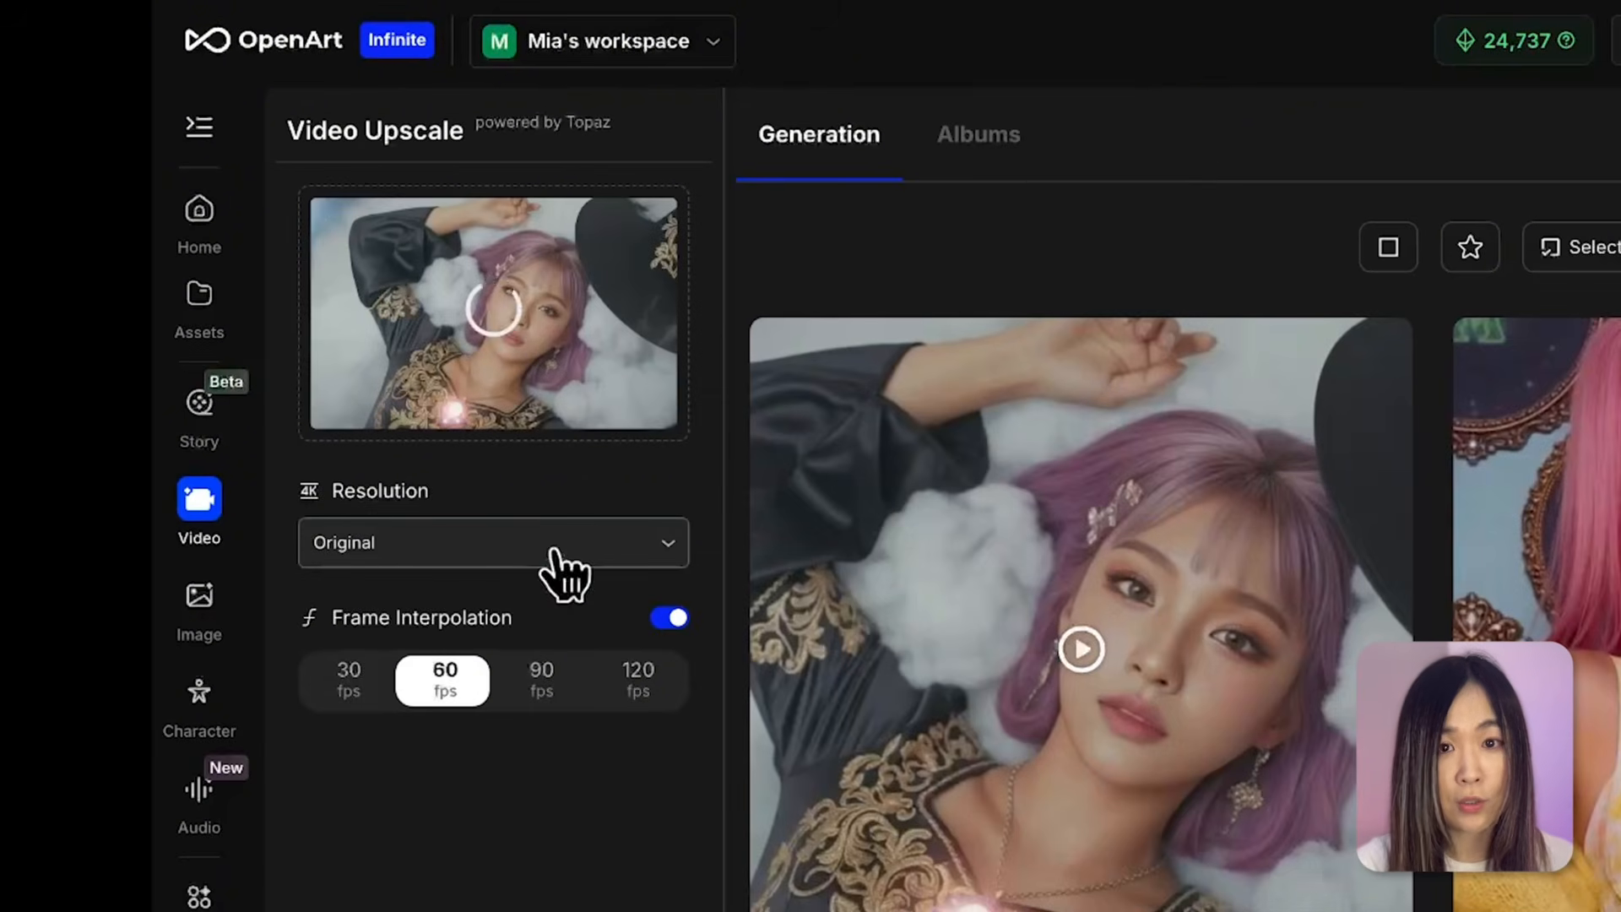
{"action": "left_click", "coordinate": [559, 564]}
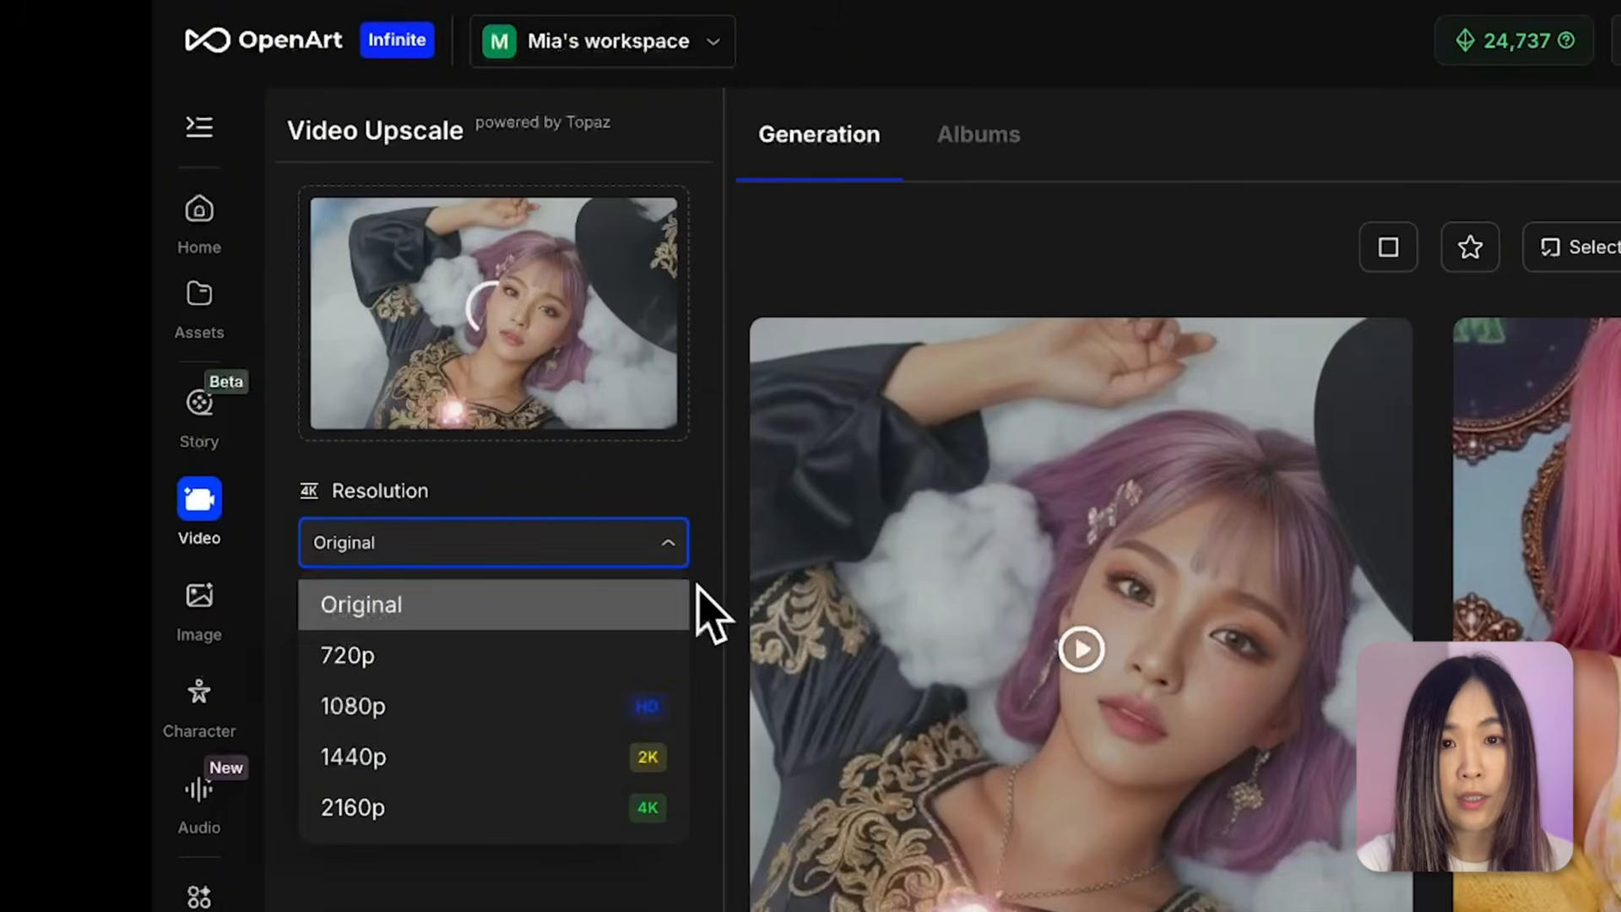
{"action": "left_click", "coordinate": [595, 806]}
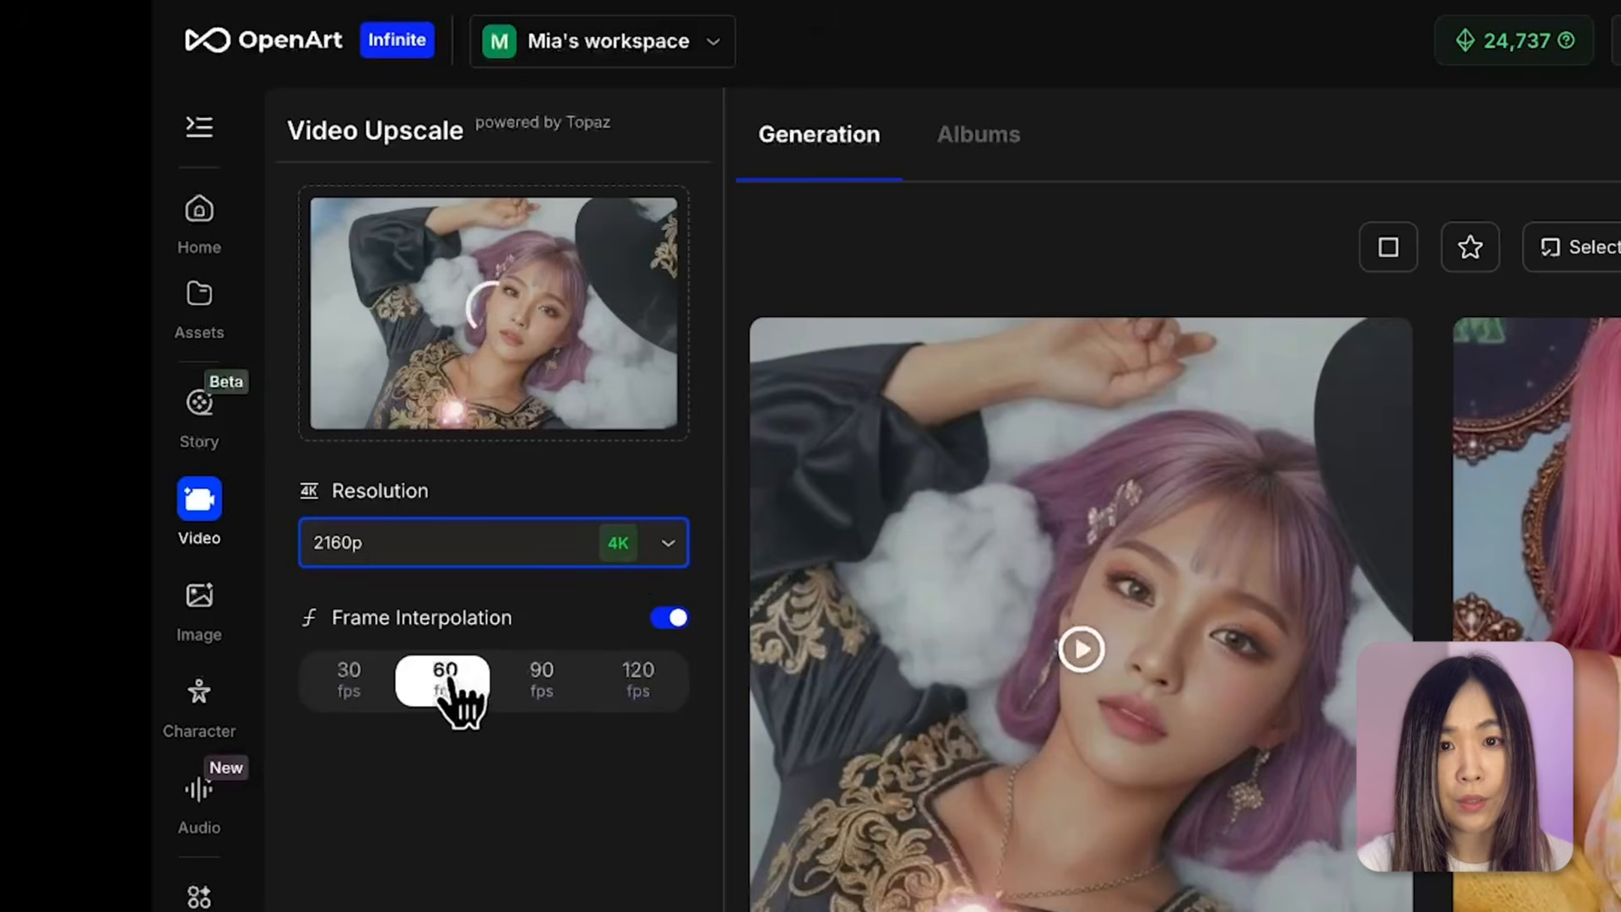
{"action": "left_click", "coordinate": [348, 686]}
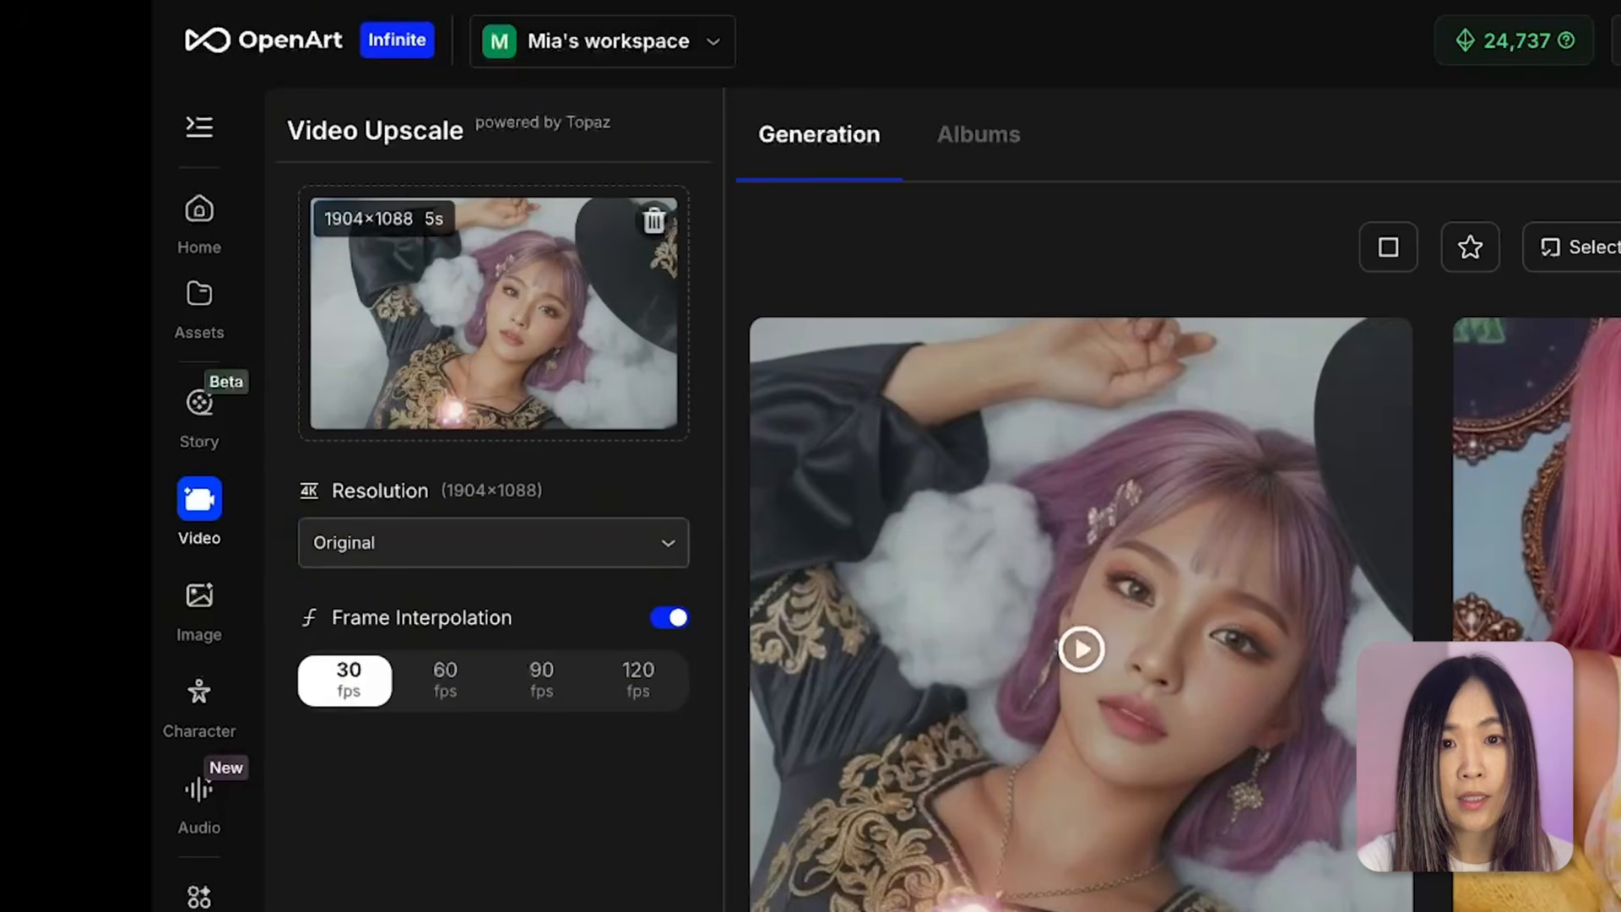
{"action": "scroll", "coordinate": [568, 898], "scroll_direction": "down", "scroll_amount": 3}
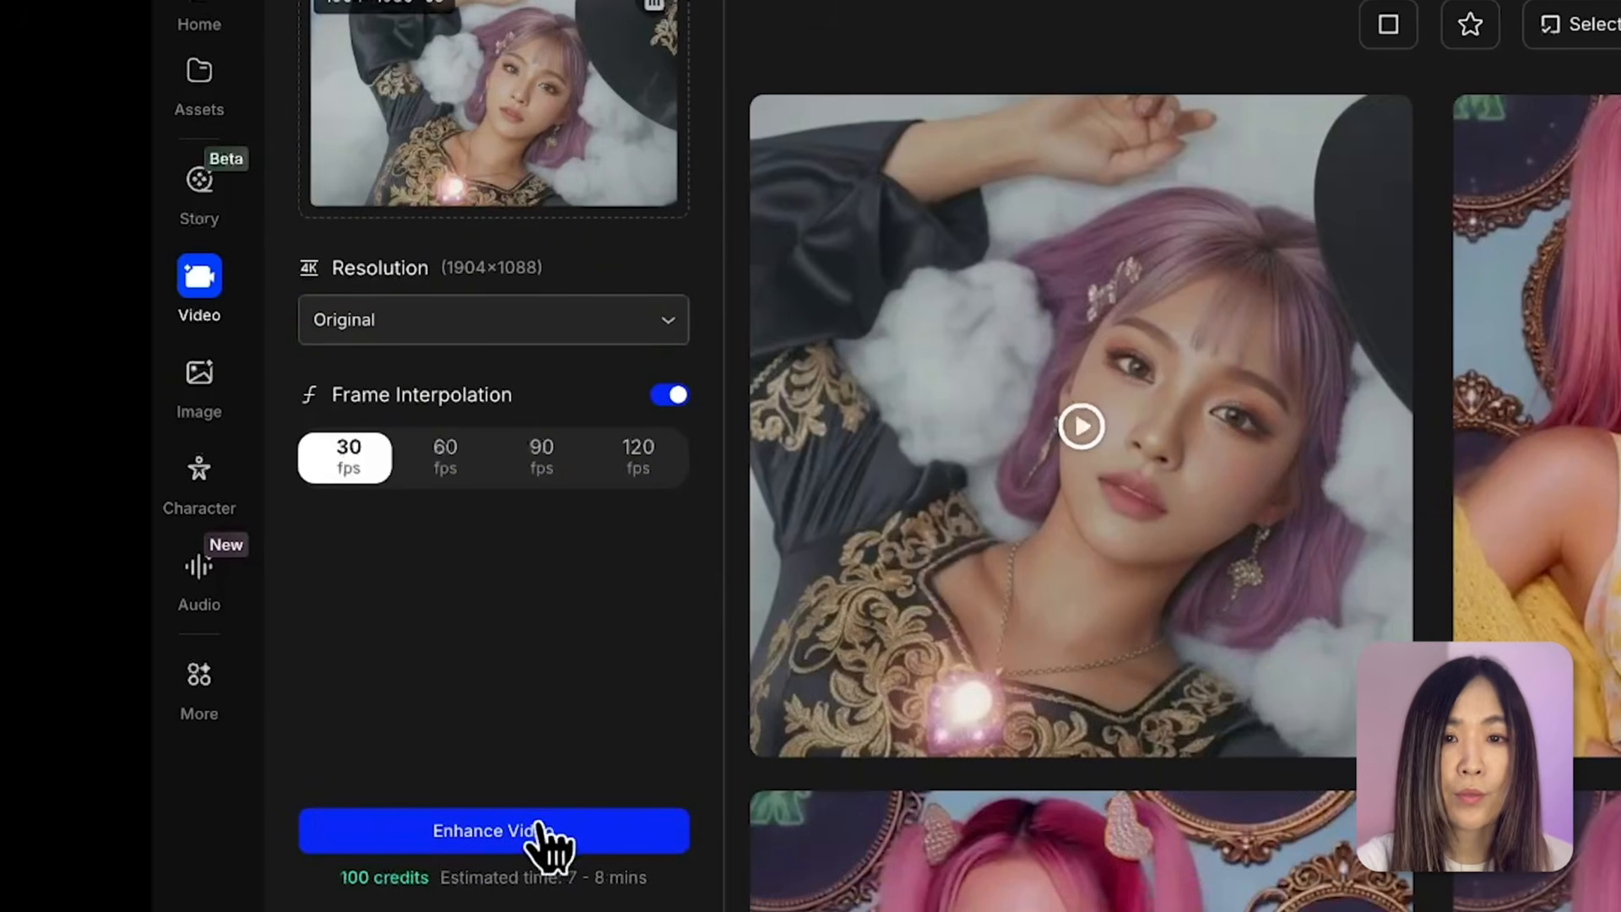
{"action": "left_click", "coordinate": [545, 832]}
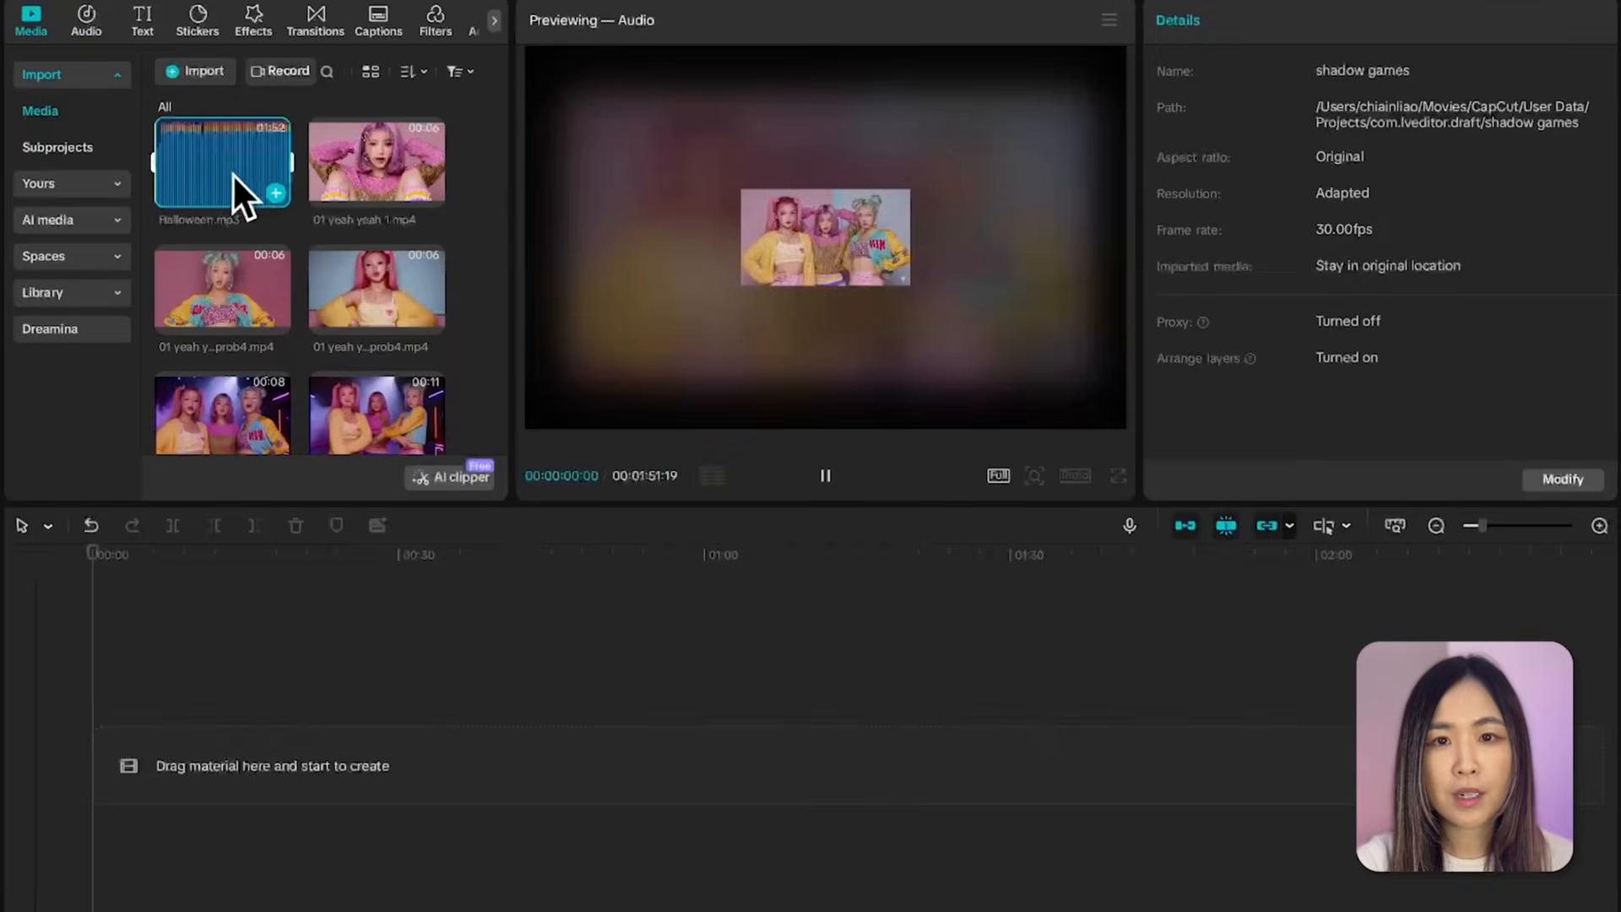
Step: Switch to CapCut and place Halloween.mp3, the yellow-cardigan singer's clip and the 11-second group clip on separate timeline tracks
{"action": "left_click_drag", "start_coordinate": [216, 169], "coordinate": [155, 764]}
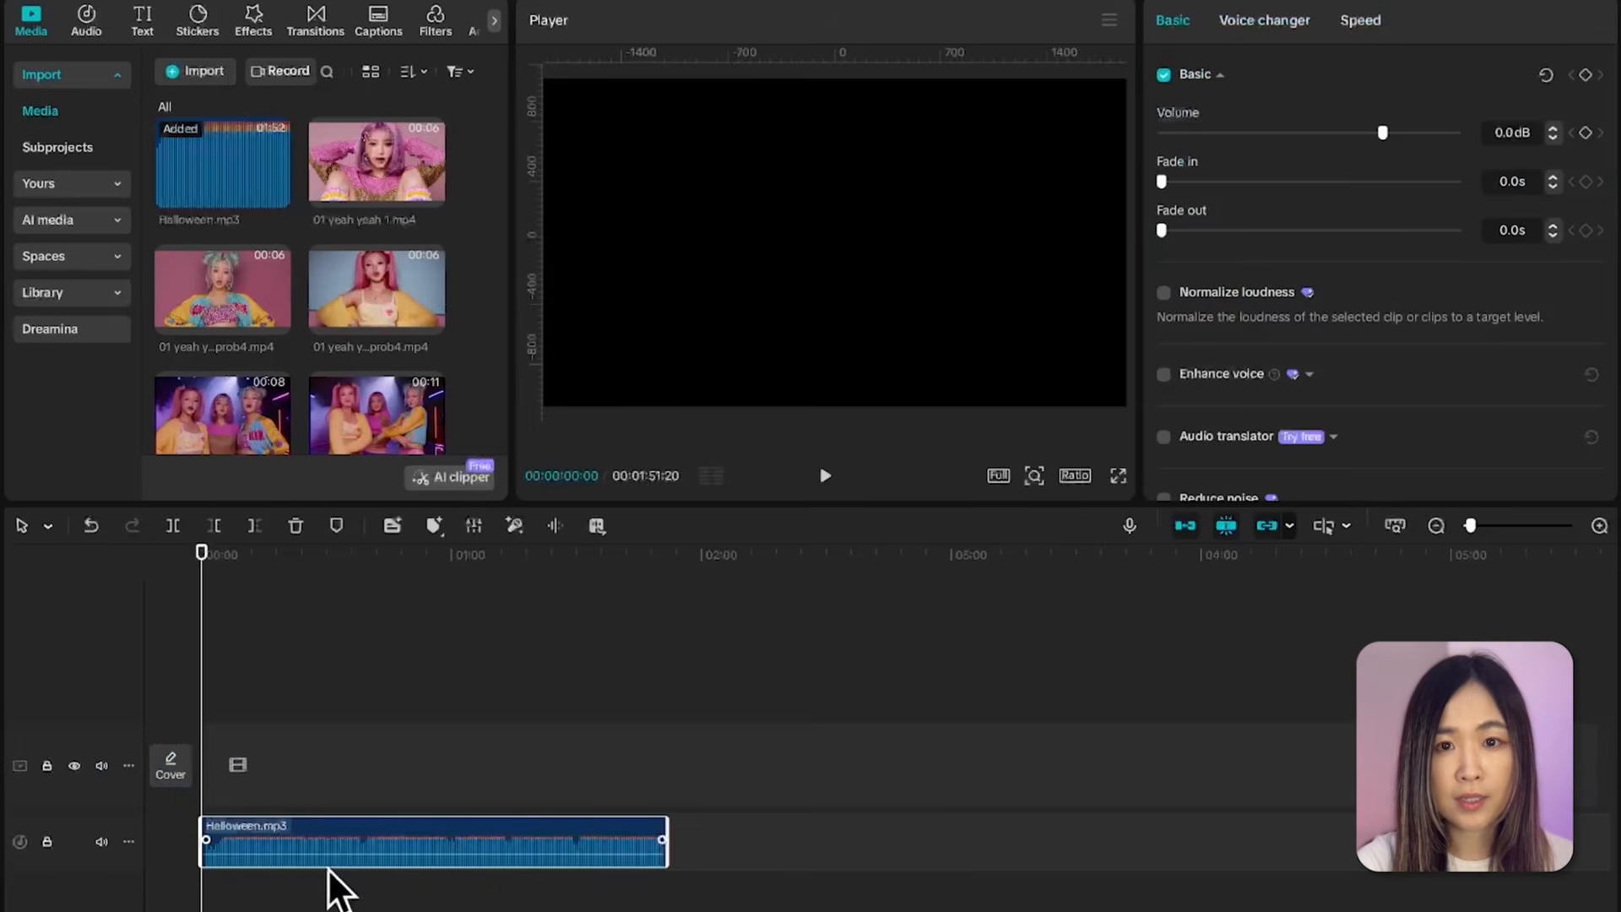
{"action": "left_click_drag", "start_coordinate": [376, 287], "coordinate": [246, 778]}
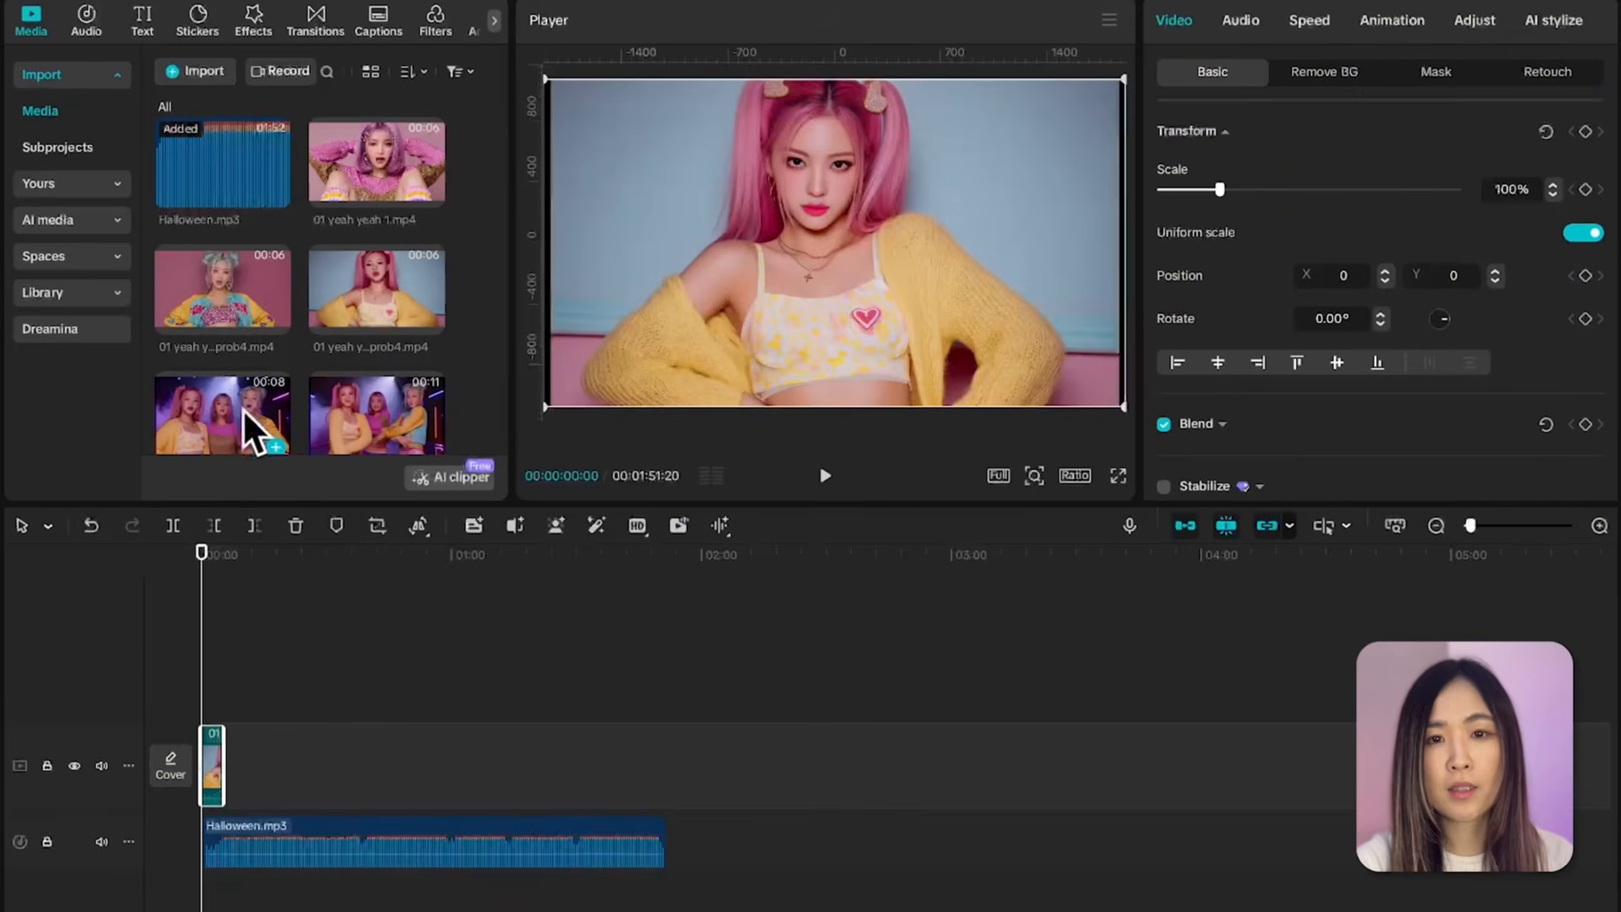
{"action": "left_click_drag", "start_coordinate": [244, 410], "coordinate": [450, 713]}
Step: Select the group chorus clip together with Halloween.mp3 and sync the video to the audio
{"action": "left_click", "coordinate": [451, 839]}
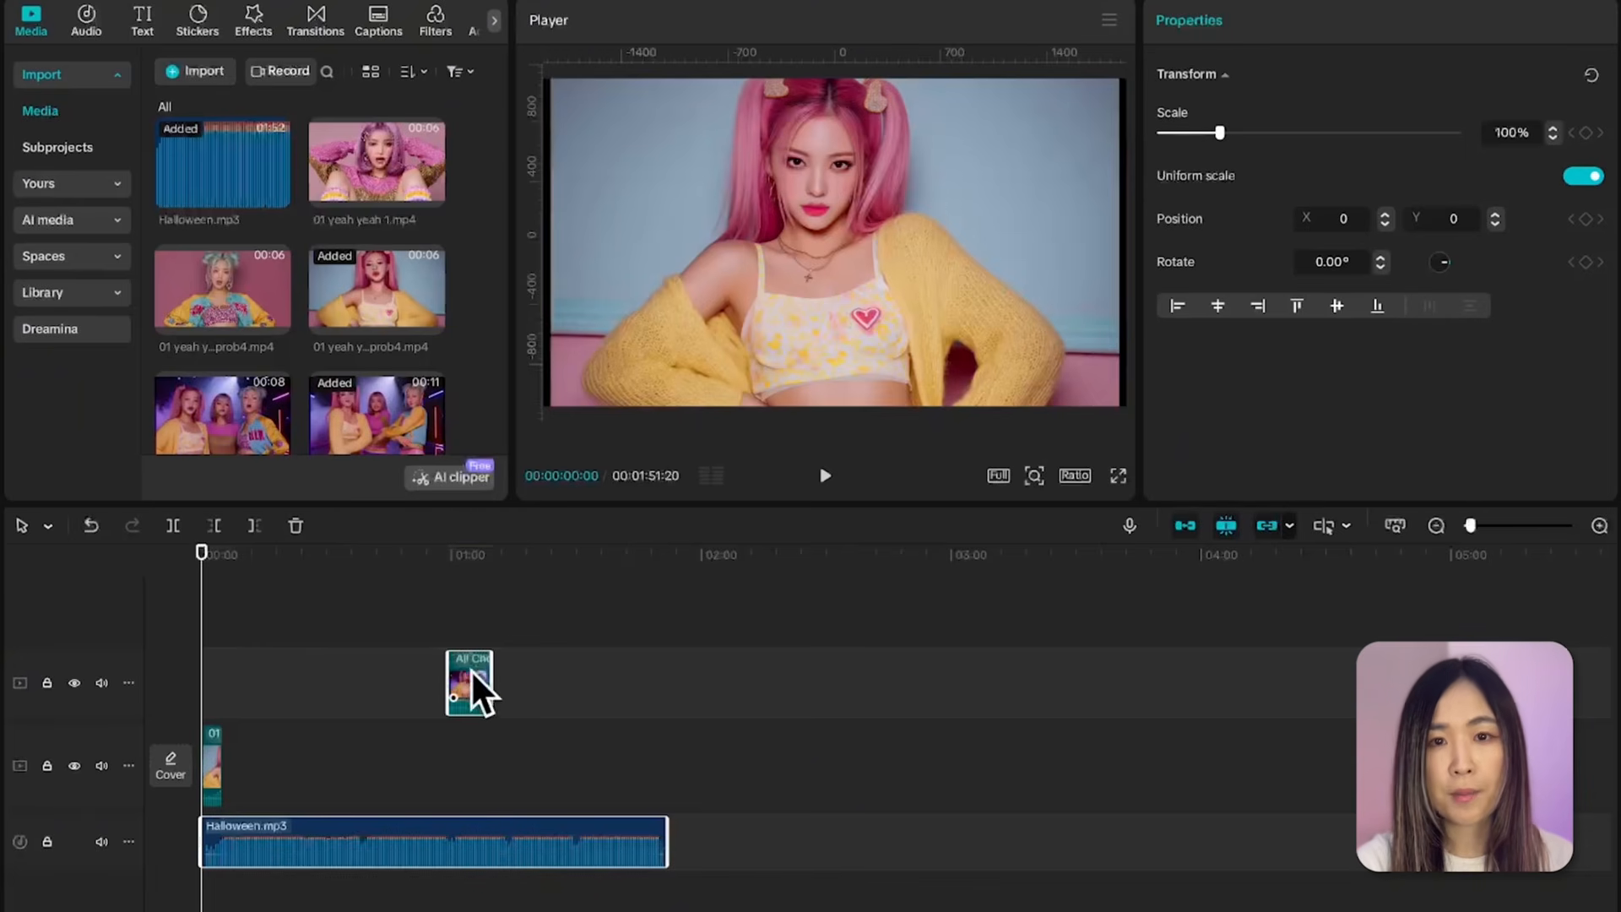
{"action": "left_click", "coordinate": [384, 718]}
{"action": "left_click", "coordinate": [374, 696]}
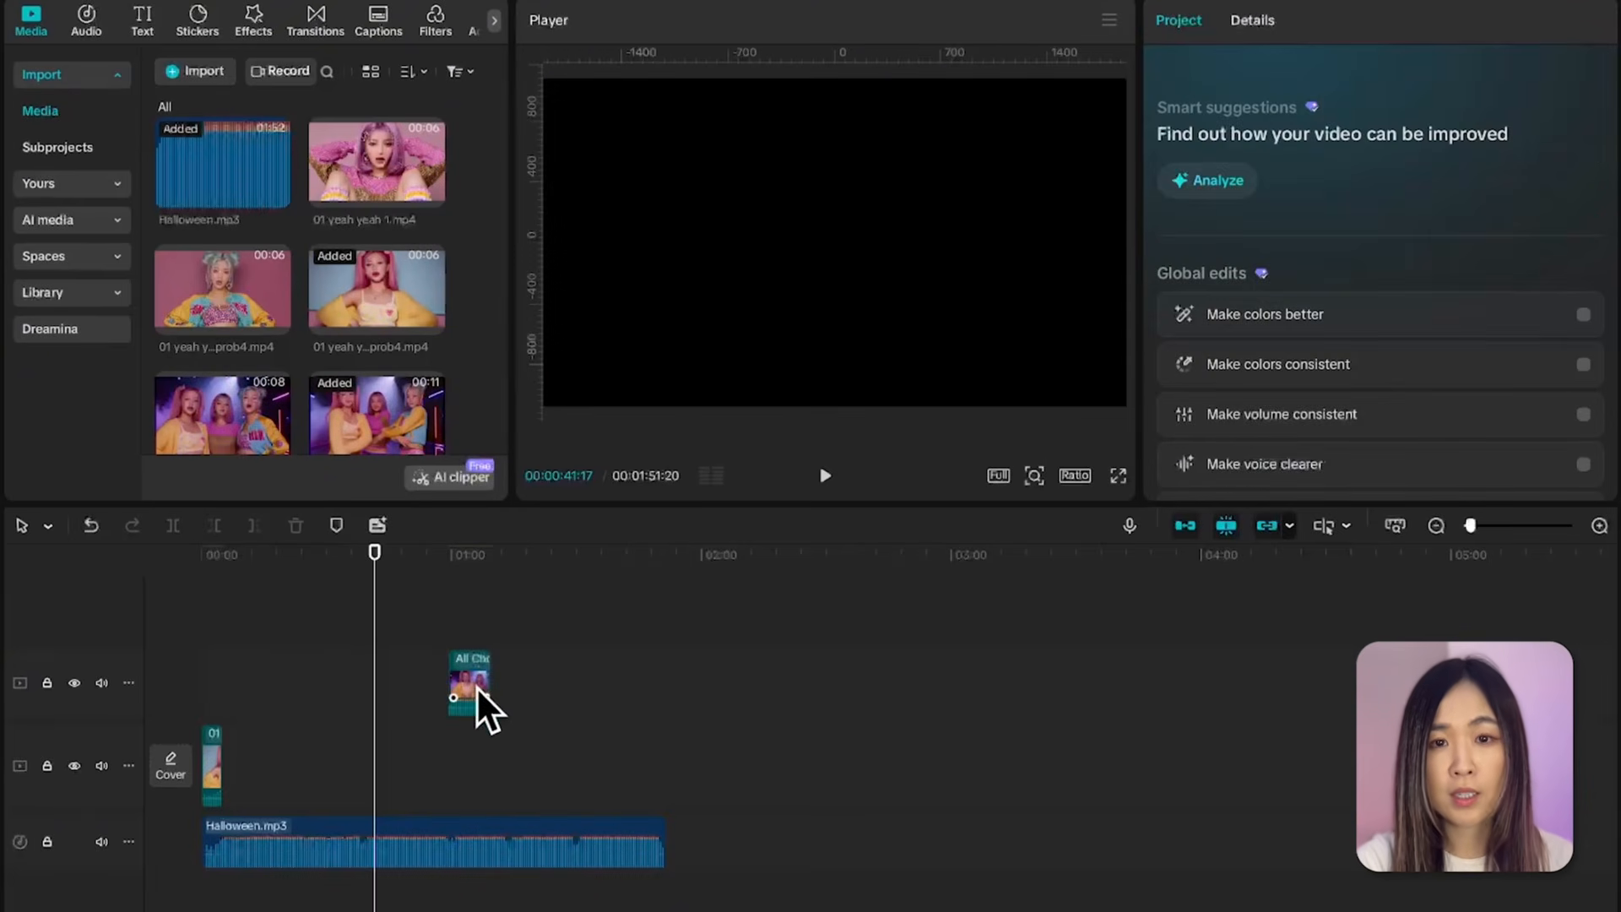
{"action": "left_click", "coordinate": [473, 693]}
{"action": "mouse_move", "coordinate": [472, 856]}
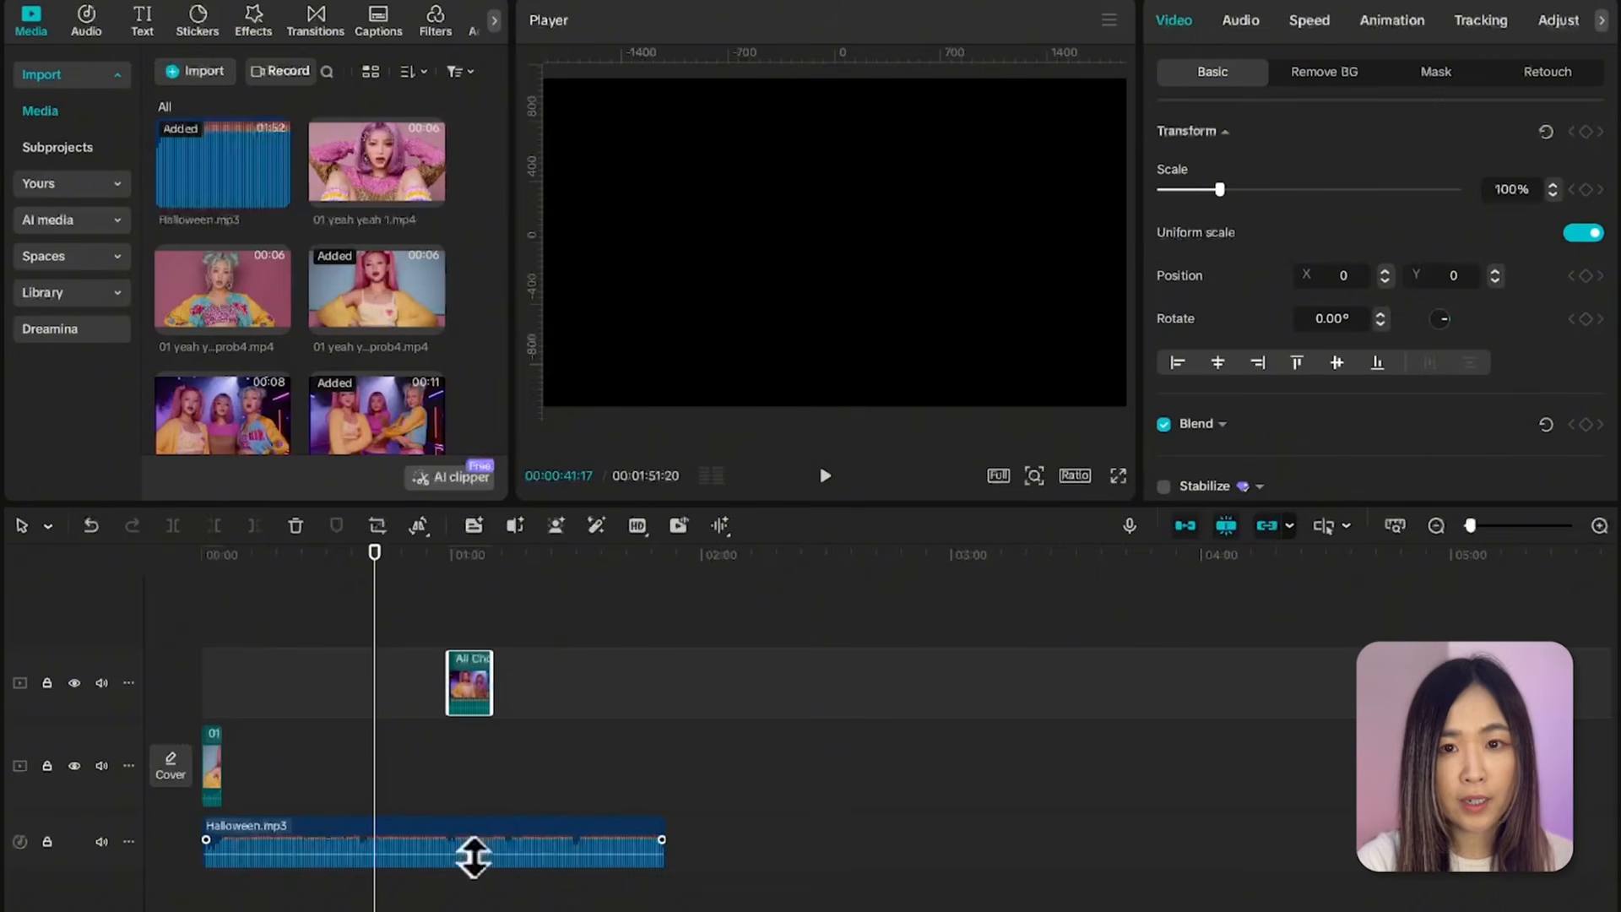
{"action": "left_click", "coordinate": [473, 856]}
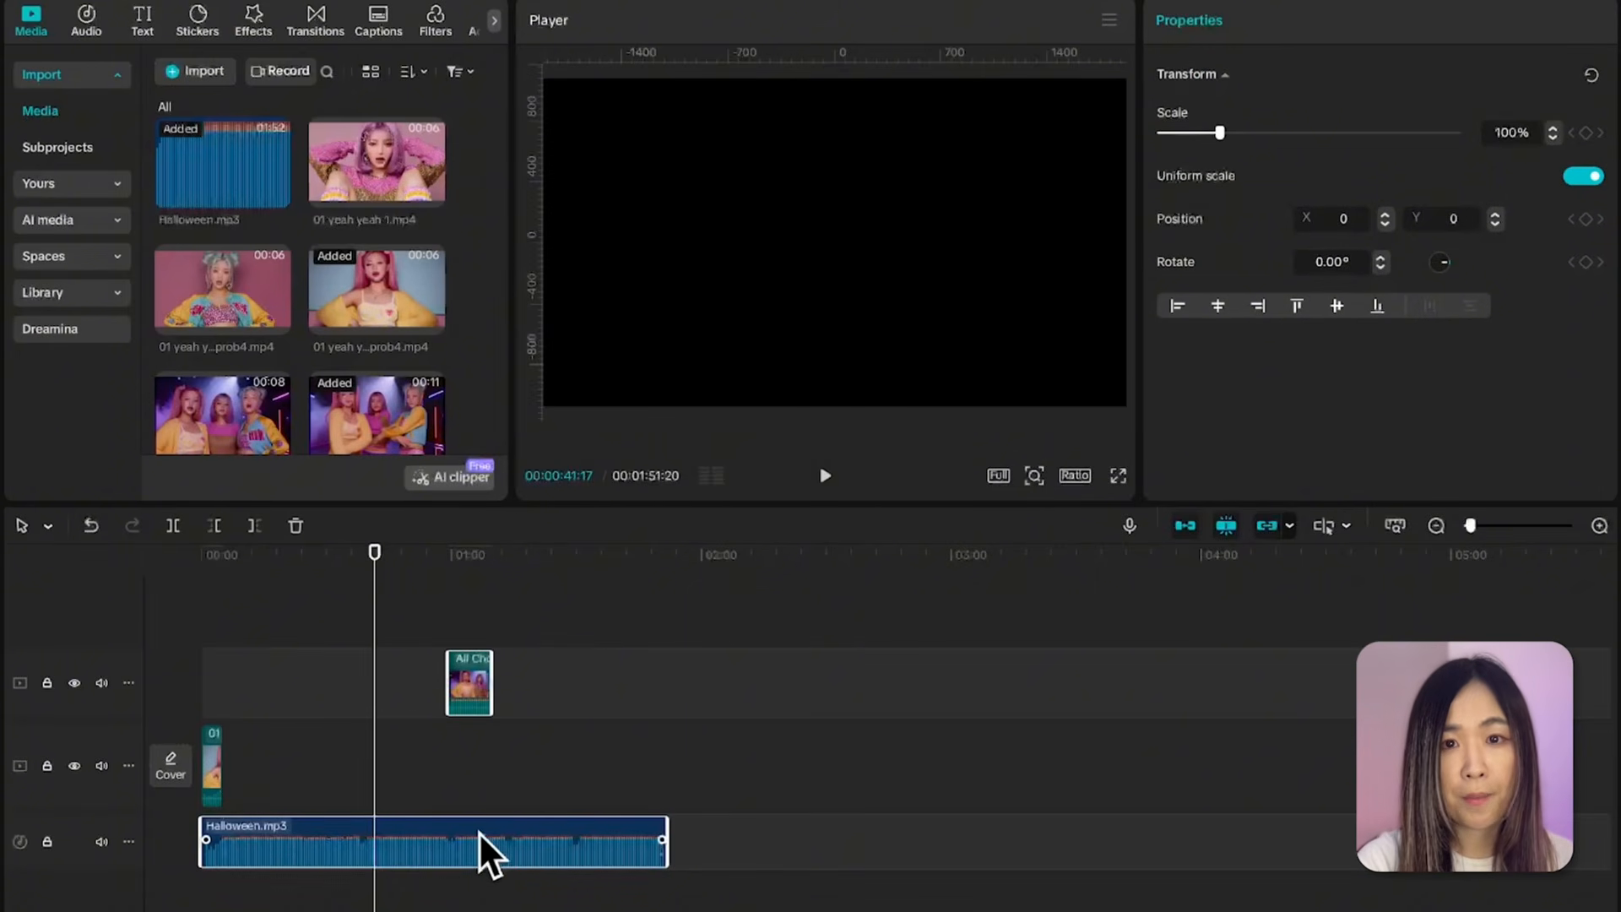
{"action": "right_click", "coordinate": [482, 848]}
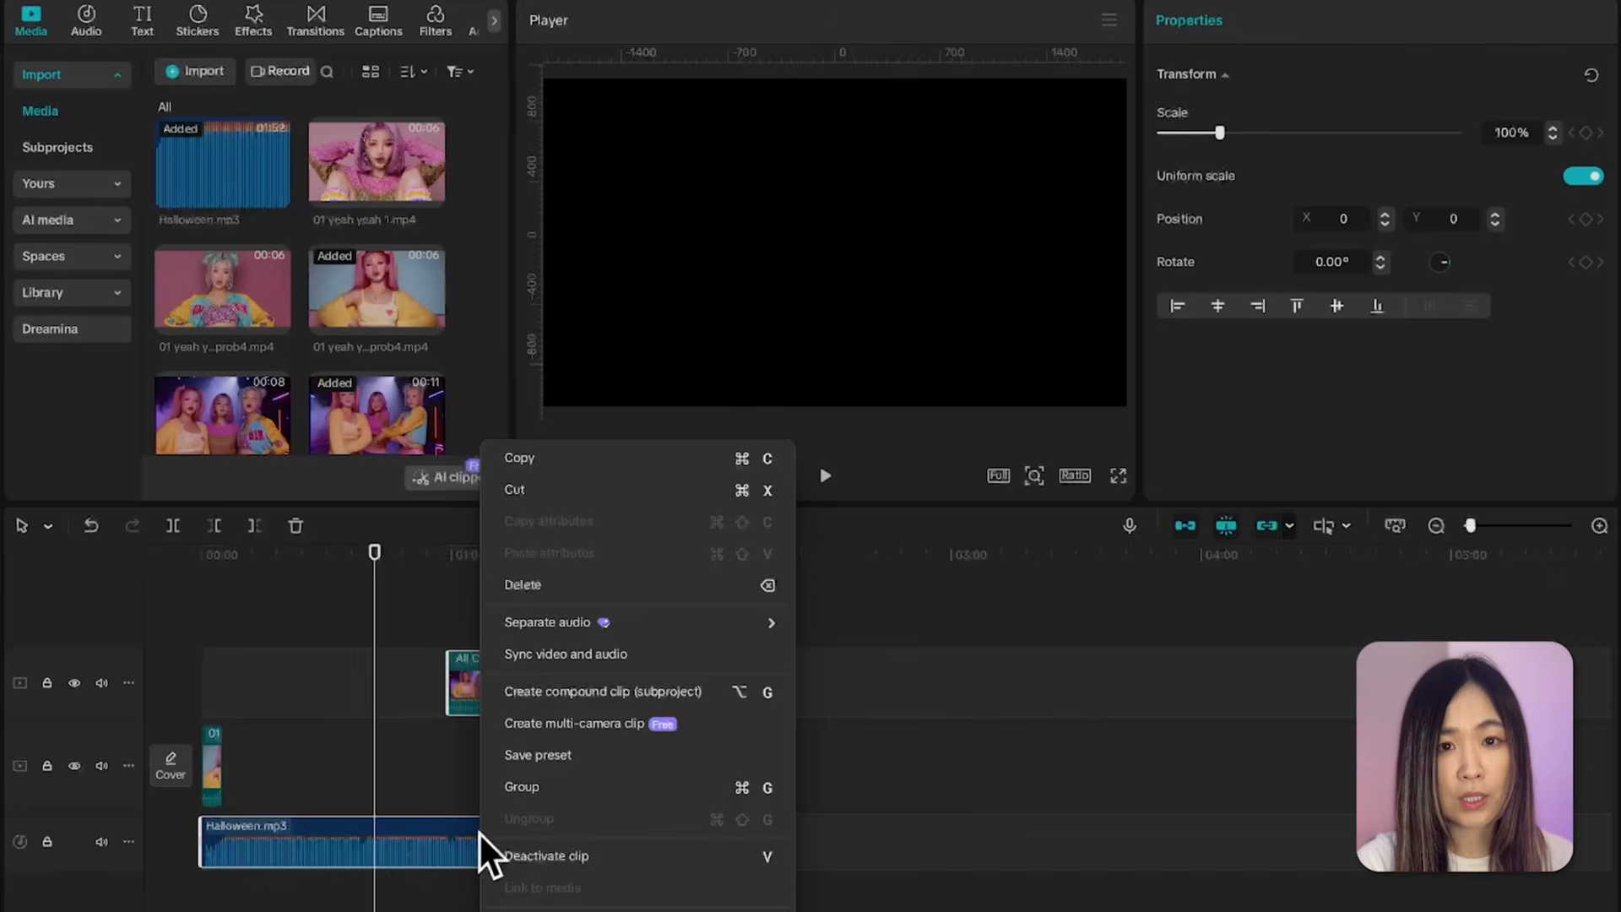
{"action": "left_click", "coordinate": [590, 663]}
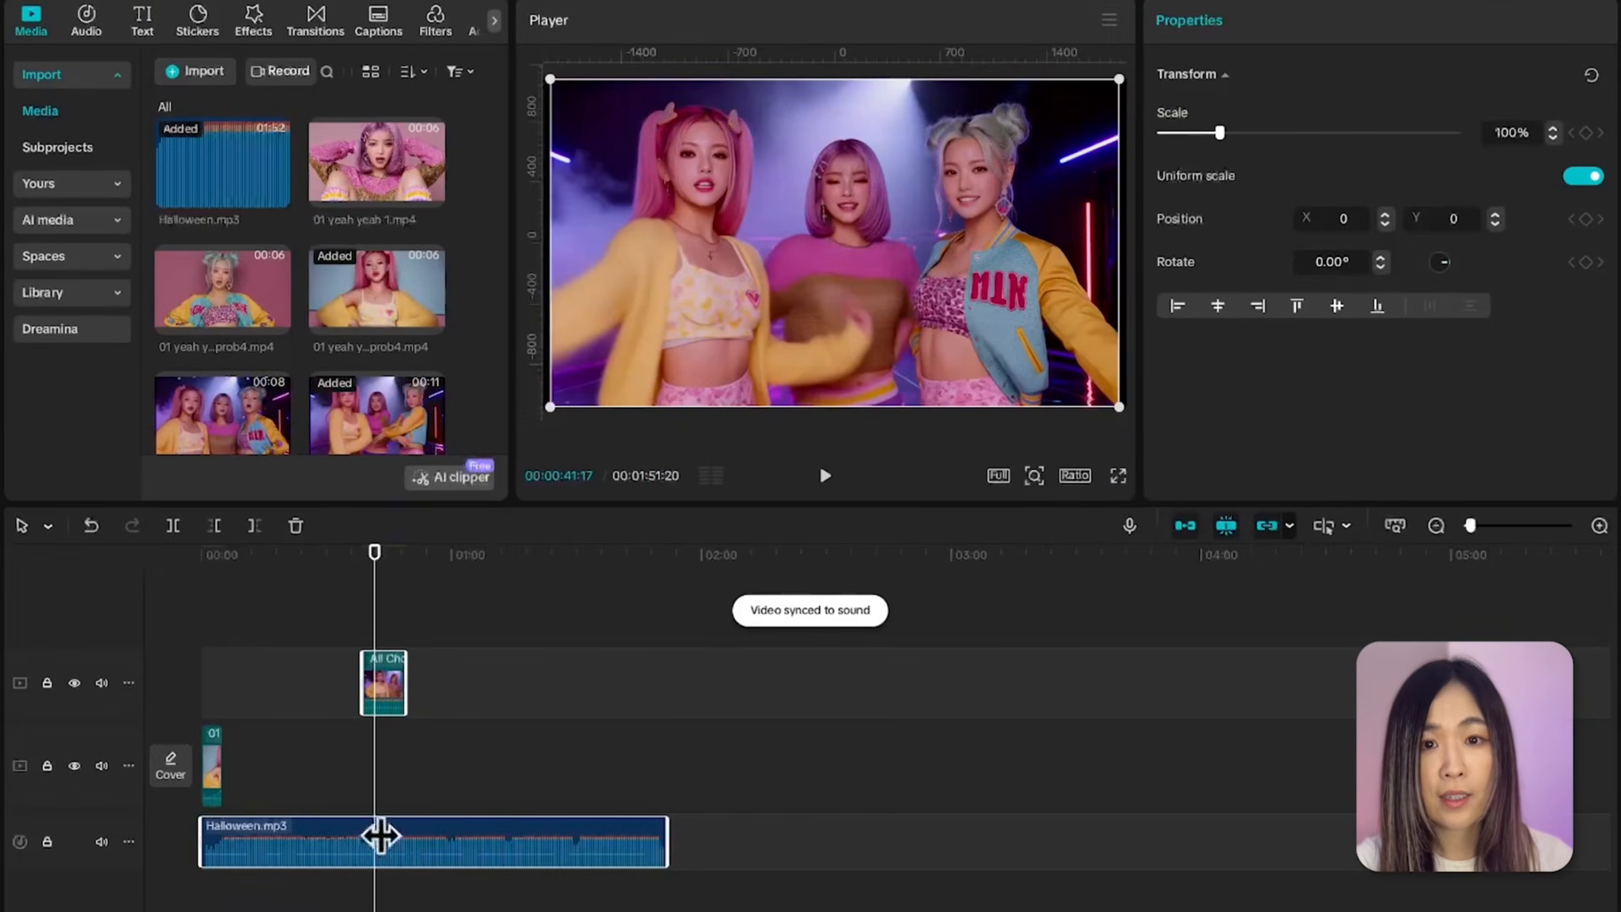
Step: Play back the synced group chorus clip from its start, and mute both video tracks, leaving Halloween.mp3 audible
{"action": "left_click_drag", "start_coordinate": [374, 579], "coordinate": [364, 579]}
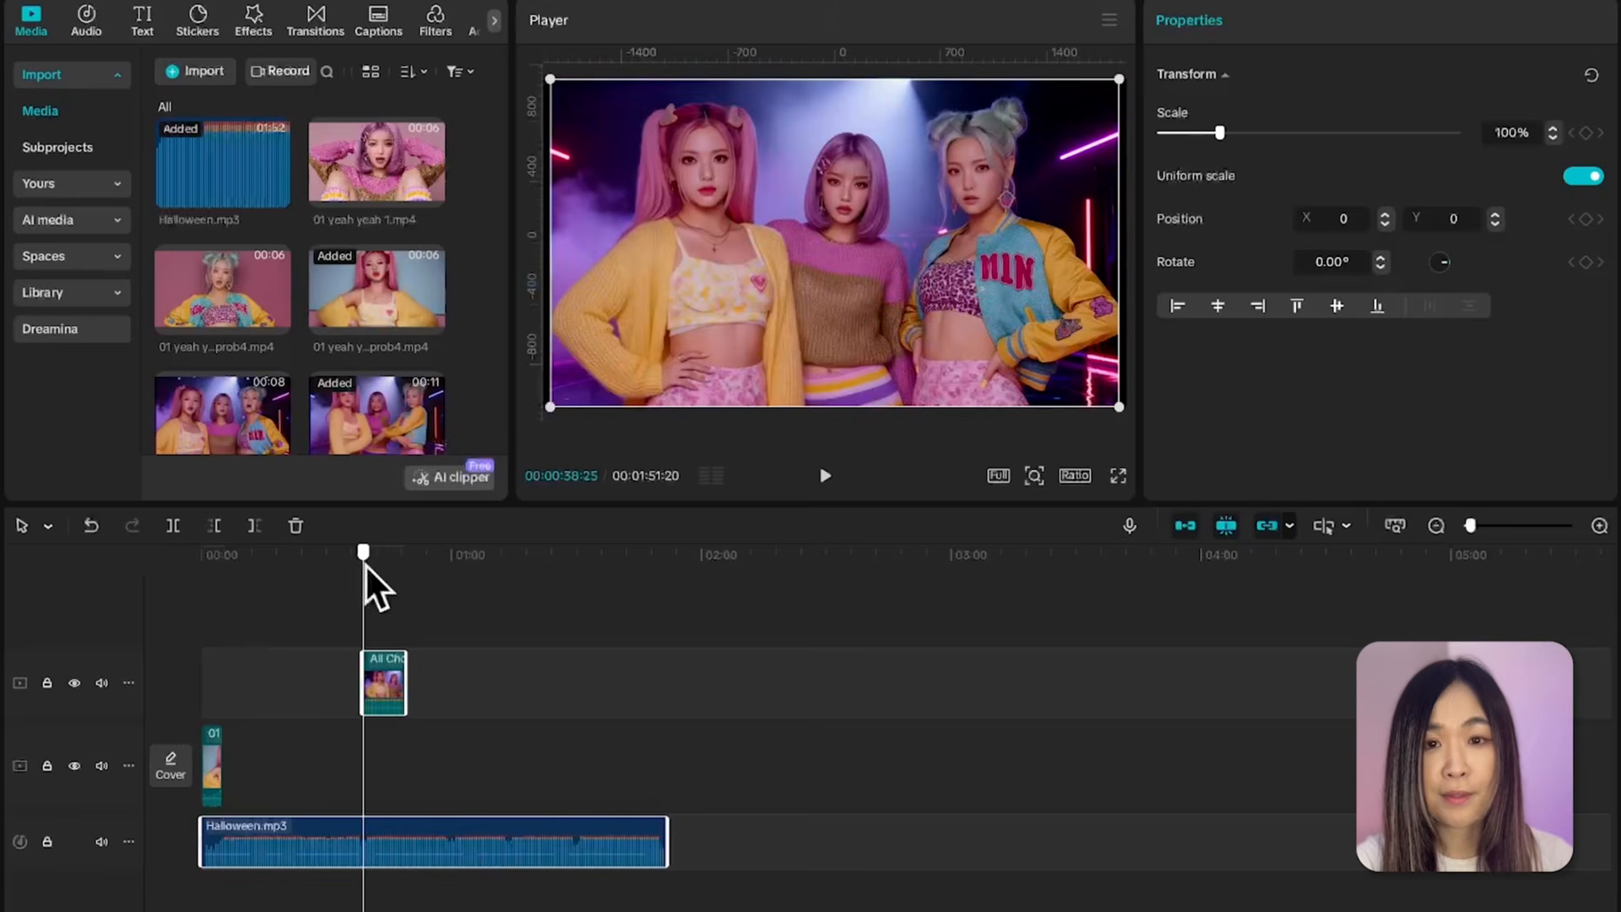
{"action": "left_click", "coordinate": [824, 478]}
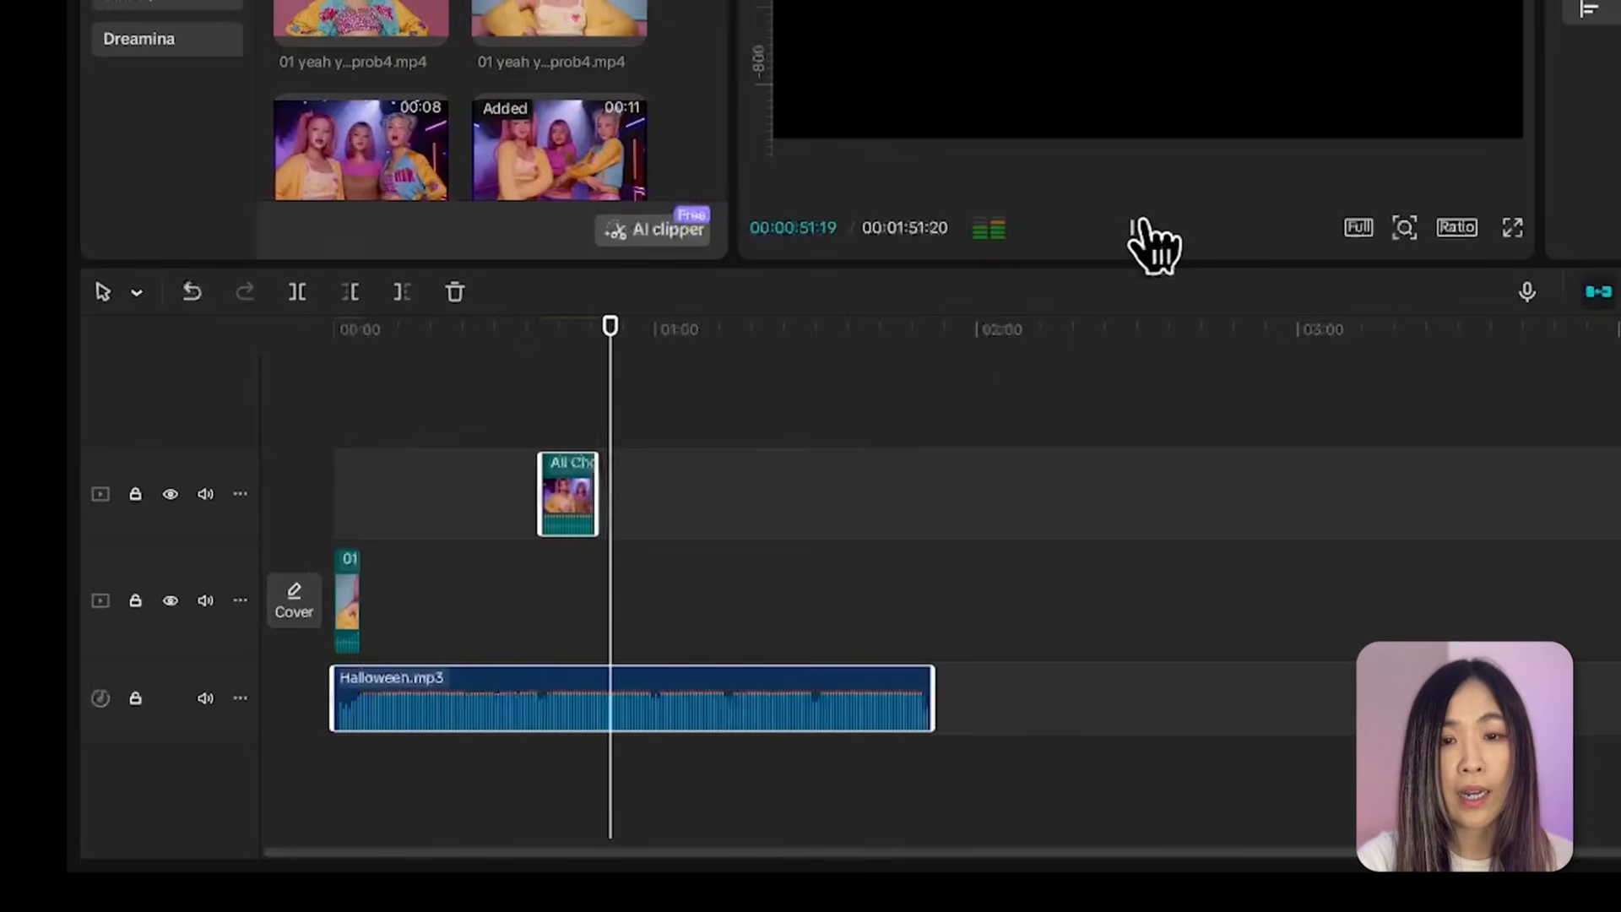
{"action": "left_click", "coordinate": [831, 477]}
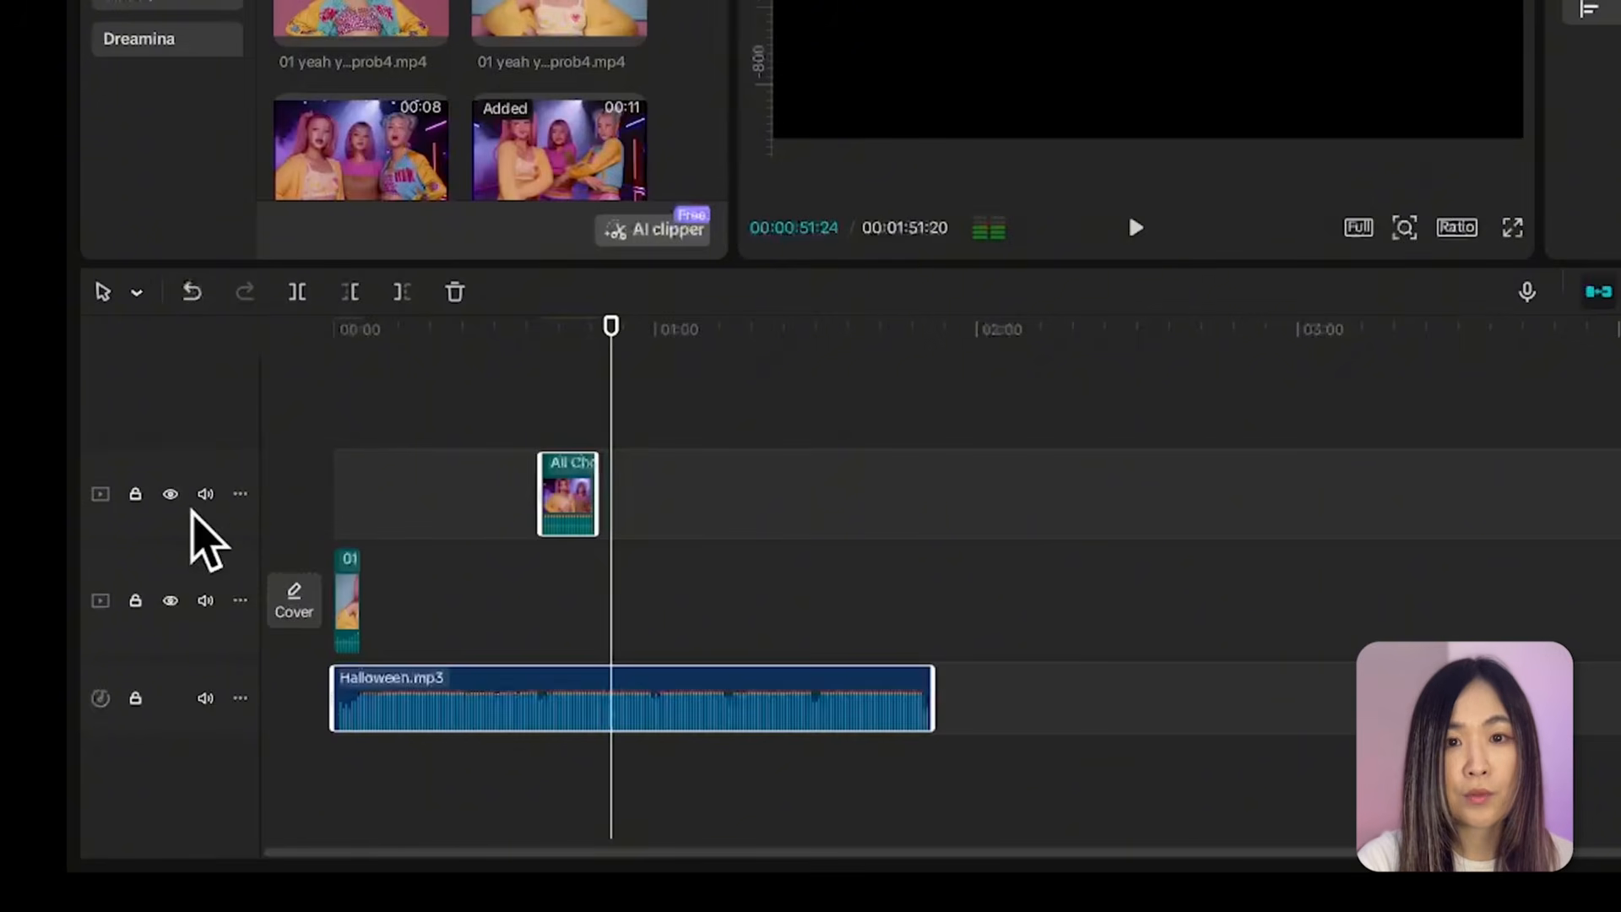
{"action": "left_click", "coordinate": [205, 494]}
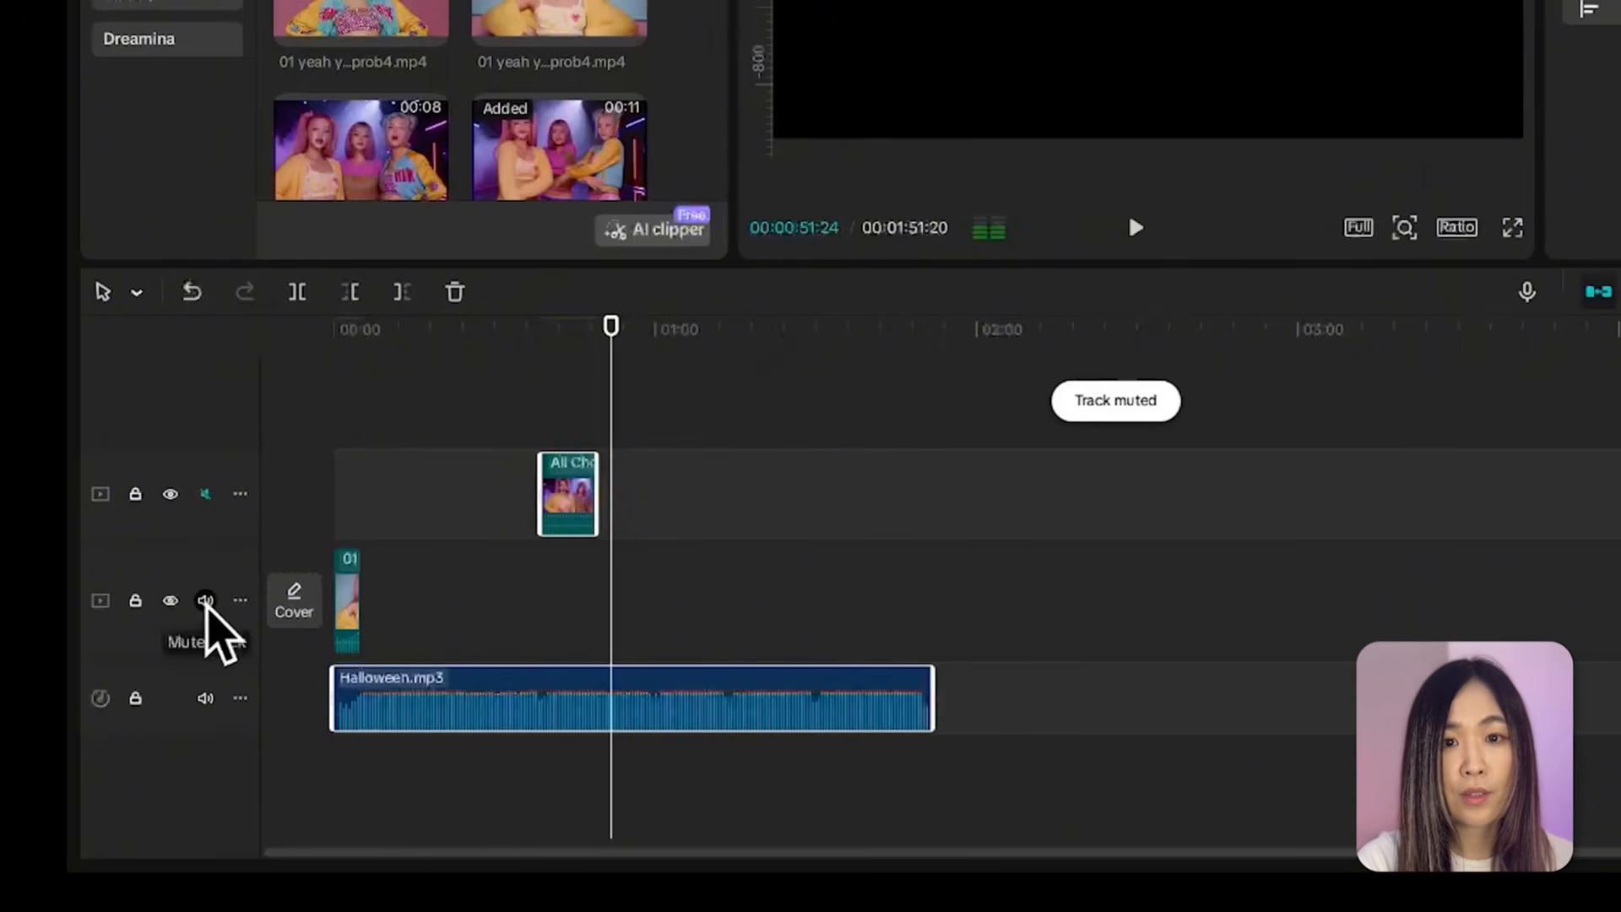
{"action": "left_click", "coordinate": [205, 600]}
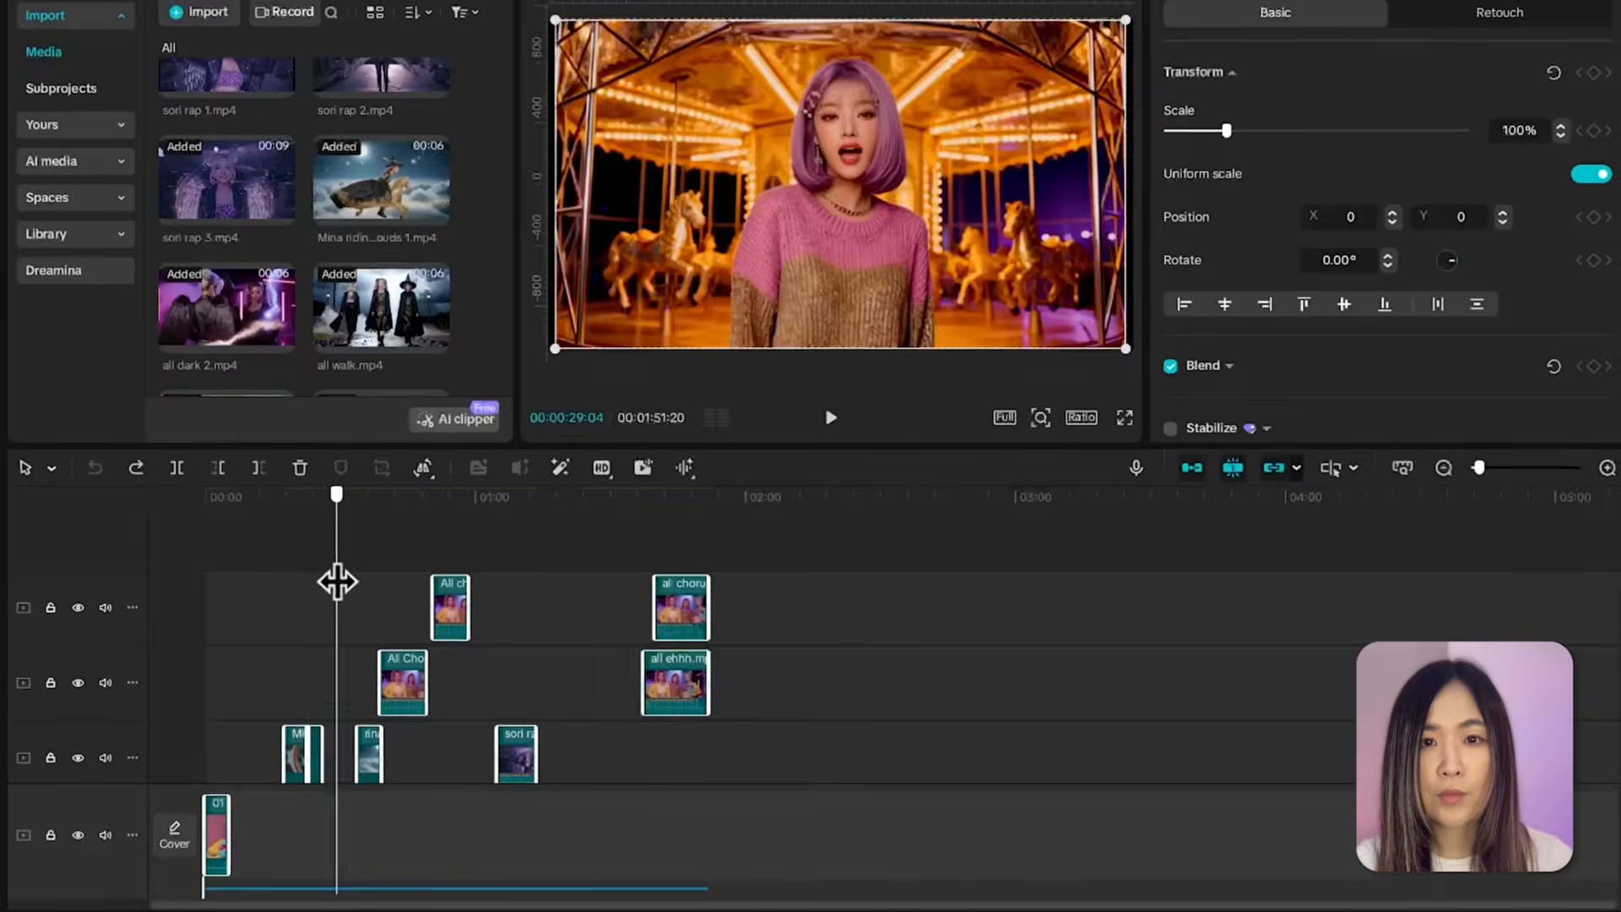
Step: Place all walk.mp4 on the track directly above the first group chorus clip, ending at about 43 seconds
{"action": "left_click_drag", "start_coordinate": [337, 579], "coordinate": [380, 608]}
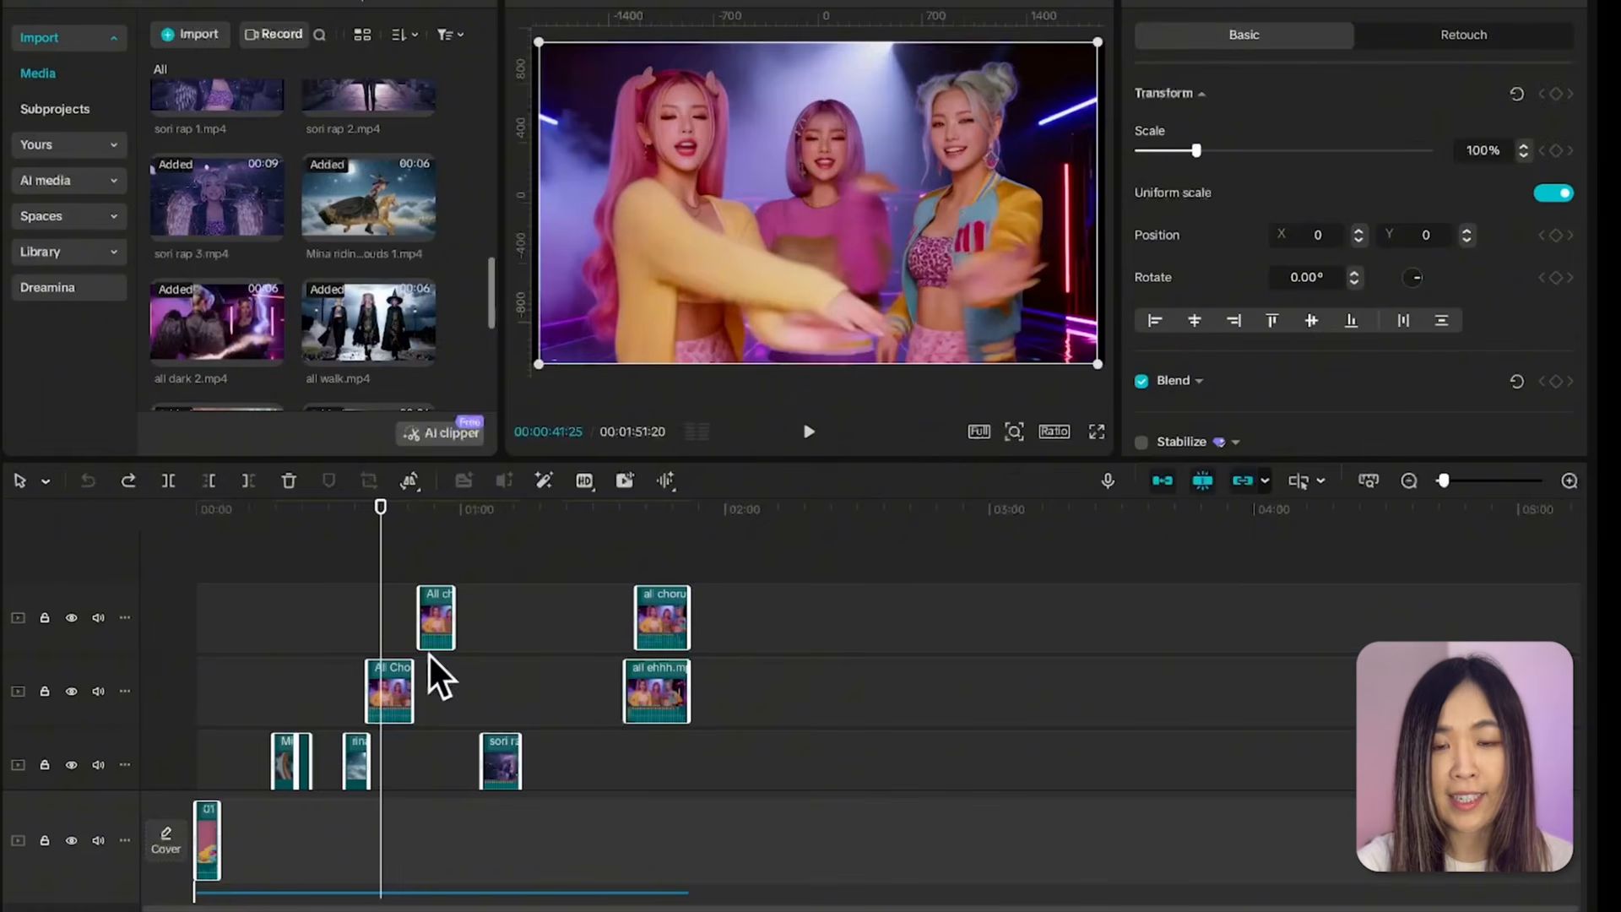
{"action": "left_click", "coordinate": [481, 553]}
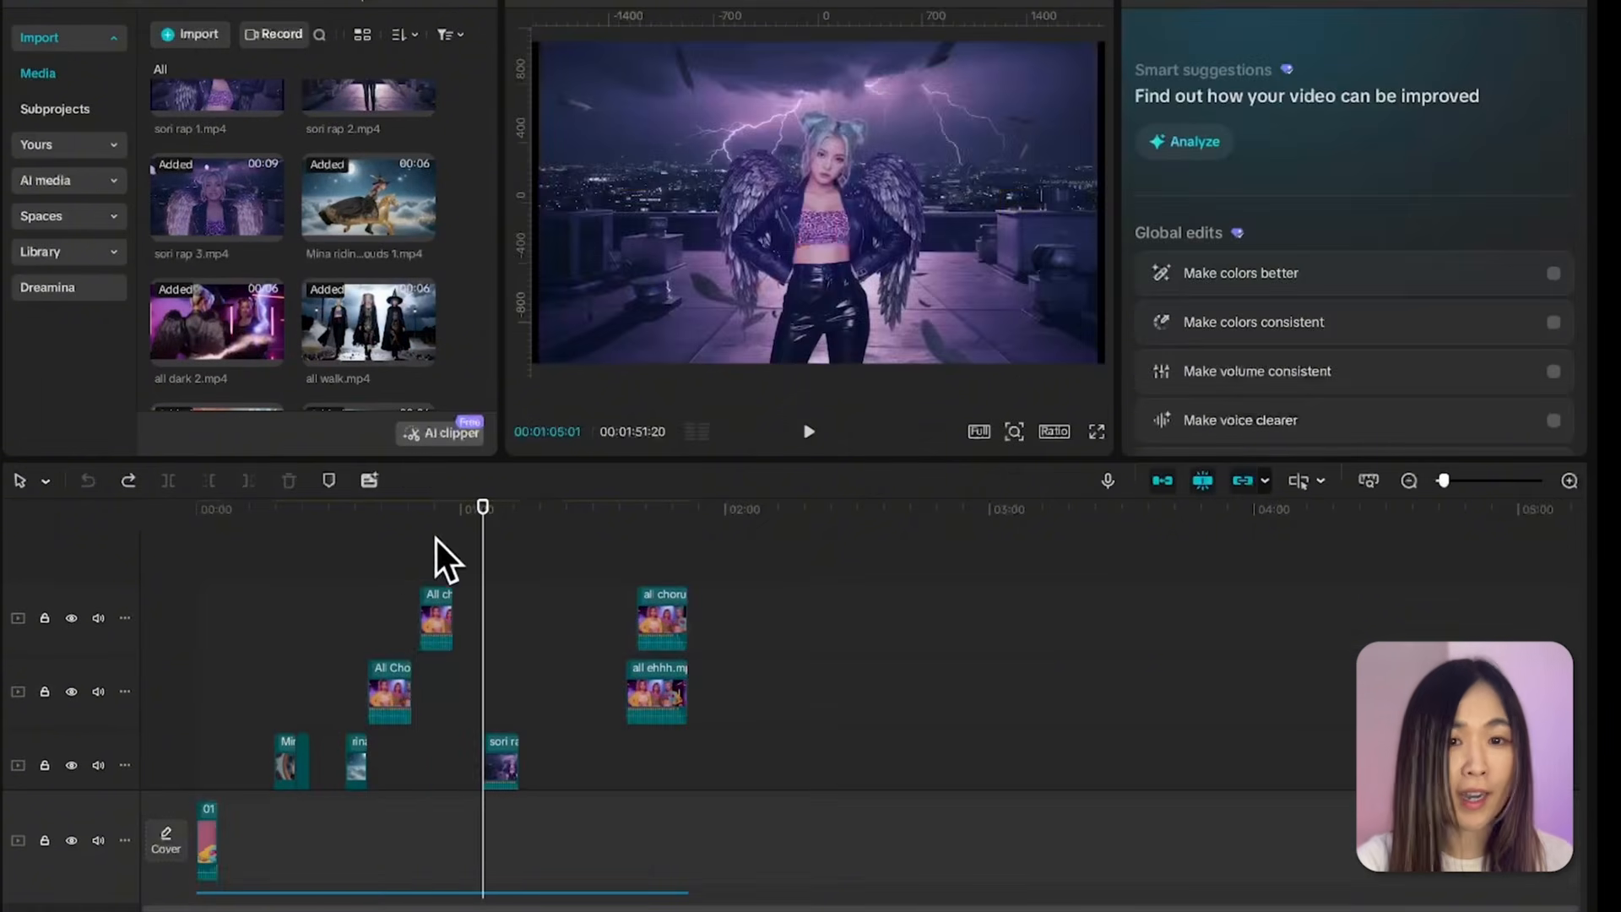
{"action": "mouse_move", "coordinate": [397, 547]}
{"action": "left_mouse_down"}
{"action": "mouse_move", "coordinate": [369, 553]}
{"action": "mouse_move", "coordinate": [389, 565]}
{"action": "left_mouse_up"}
{"action": "left_click_drag", "start_coordinate": [372, 316], "coordinate": [377, 621]}
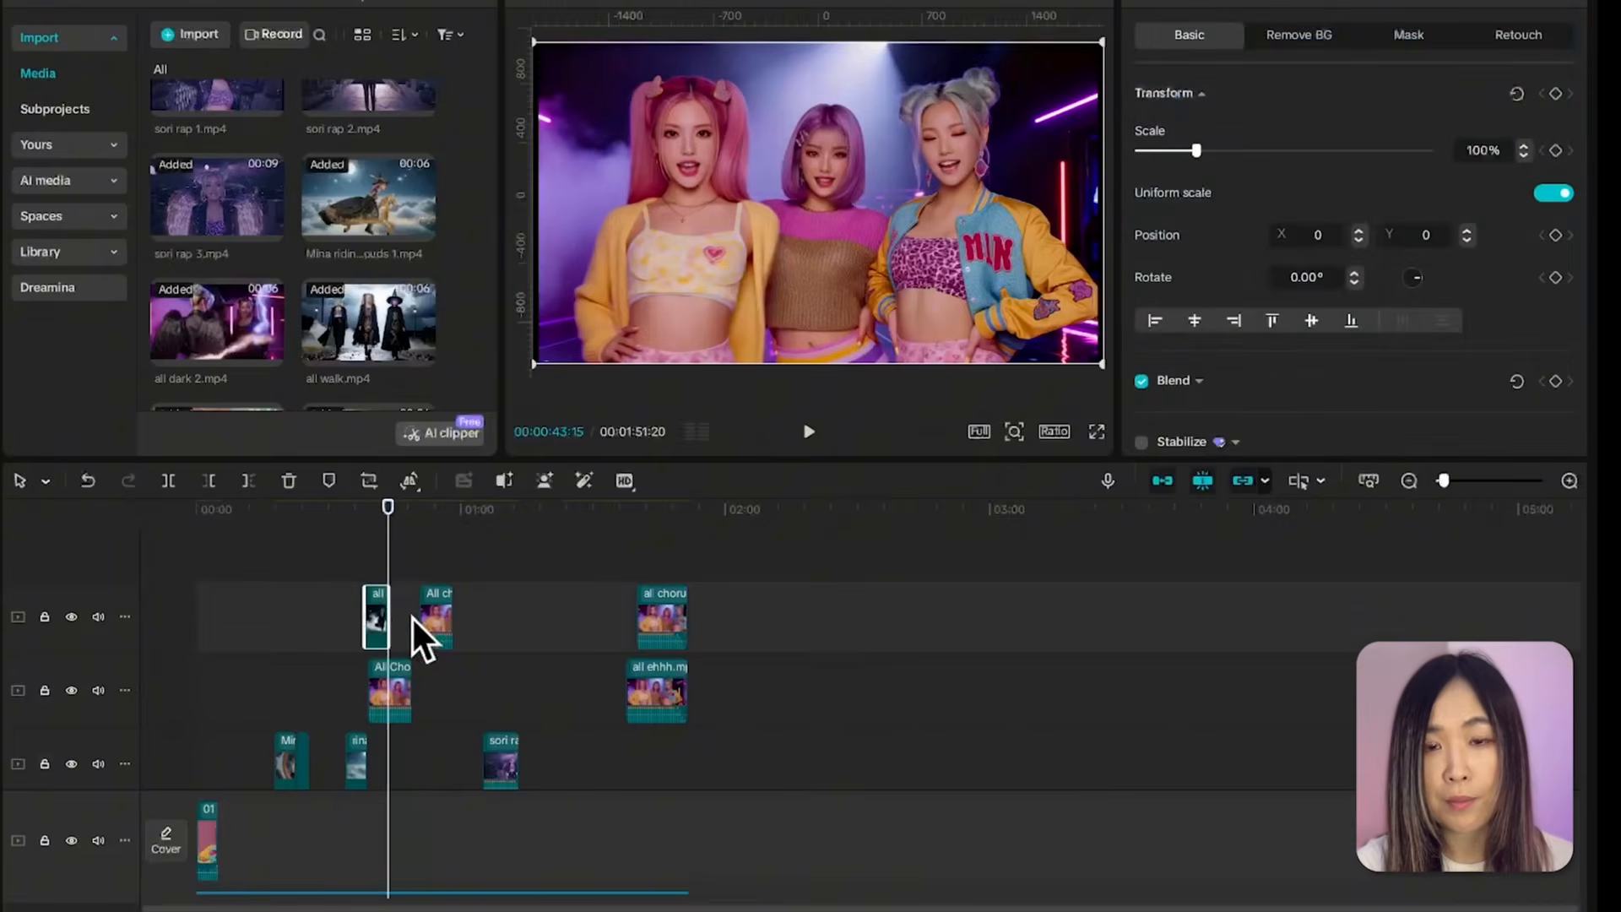
{"action": "mouse_move", "coordinate": [388, 544]}
{"action": "left_mouse_down"}
{"action": "mouse_move", "coordinate": [369, 545]}
{"action": "mouse_move", "coordinate": [395, 547]}
{"action": "left_mouse_up"}
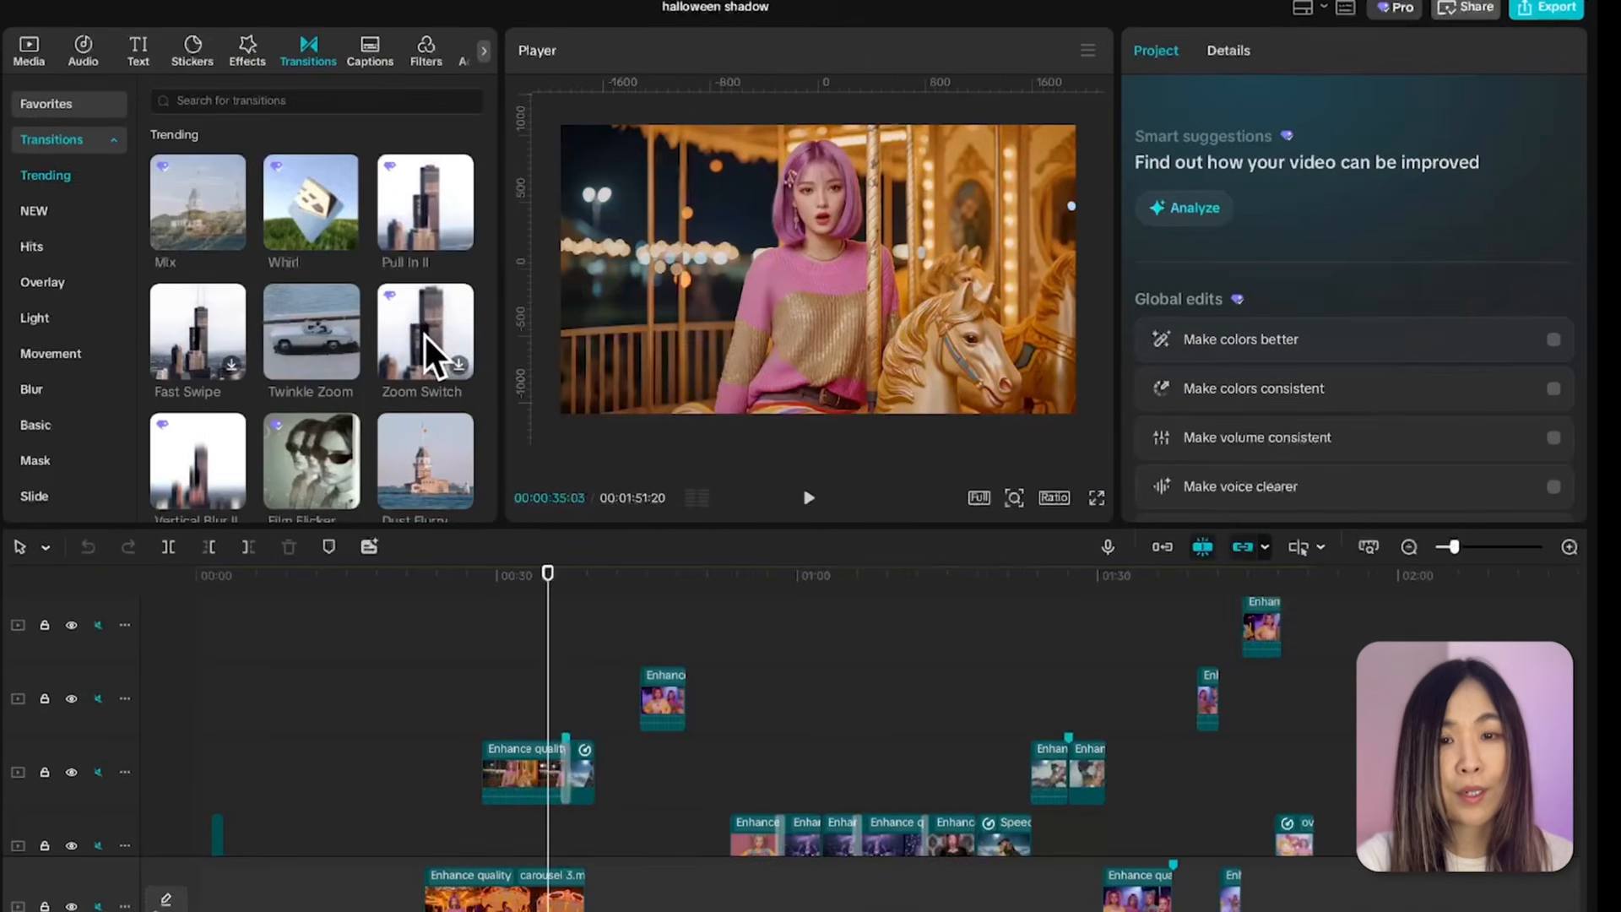
Step: Preview the Zoom Switch transition, then review the ones between Mina Transform.mp4 and Mina Yeah solo.mp4 and after the purple-haired singer's carousel clip
{"action": "left_click", "coordinate": [424, 333]}
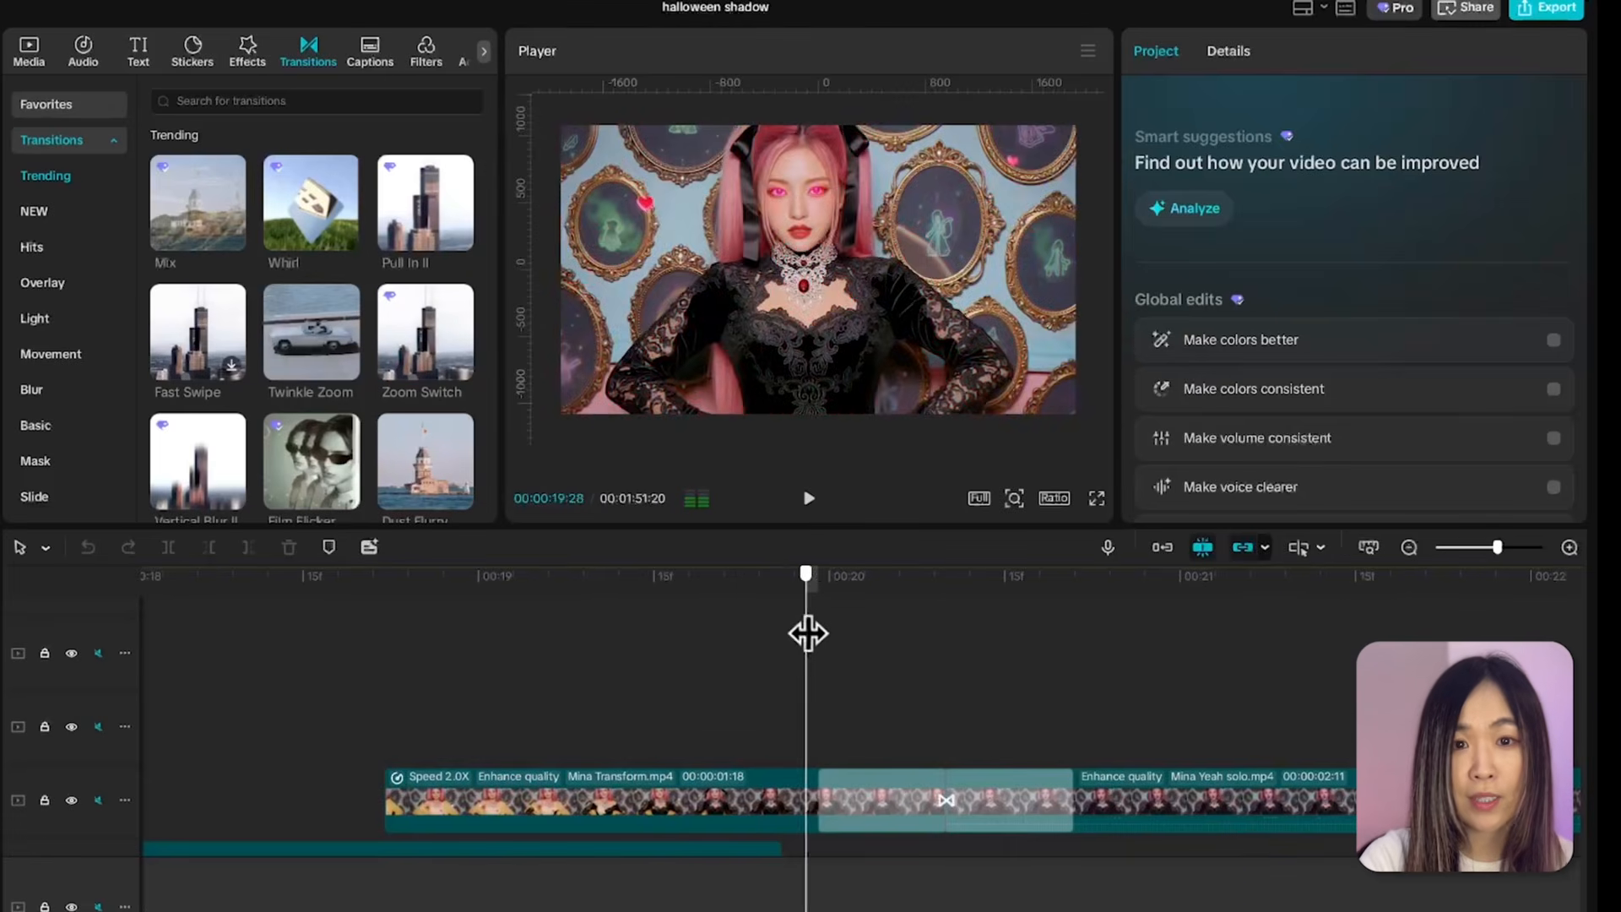
{"action": "left_click_drag", "start_coordinate": [808, 630], "coordinate": [1156, 704]}
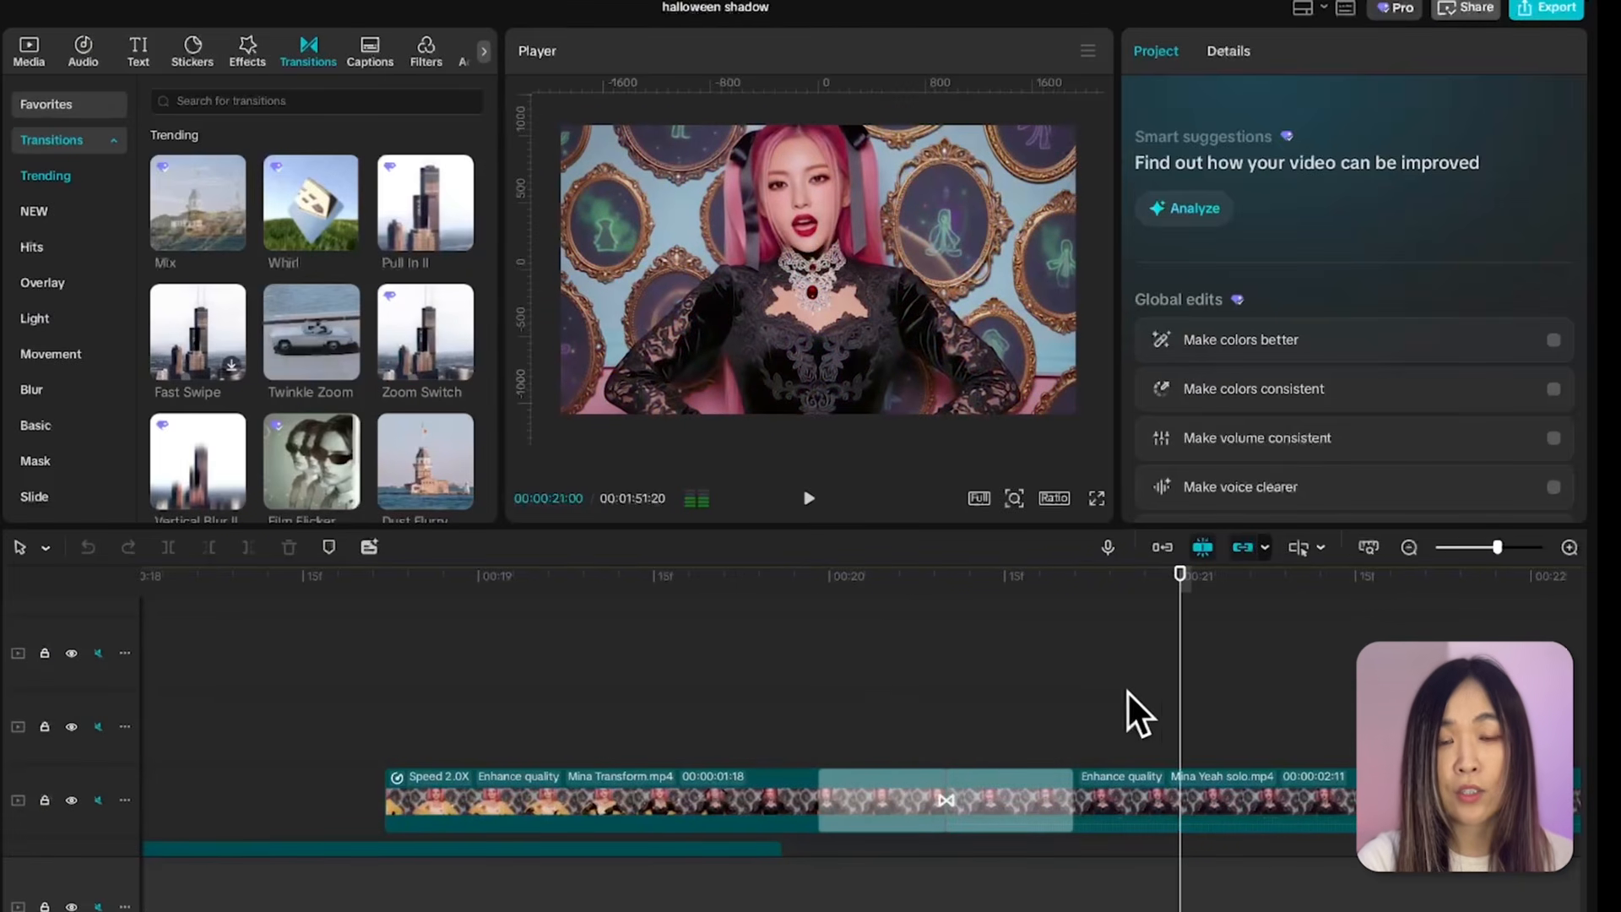
{"action": "scroll", "coordinate": [1096, 706], "scroll_direction": "right", "scroll_amount": 10}
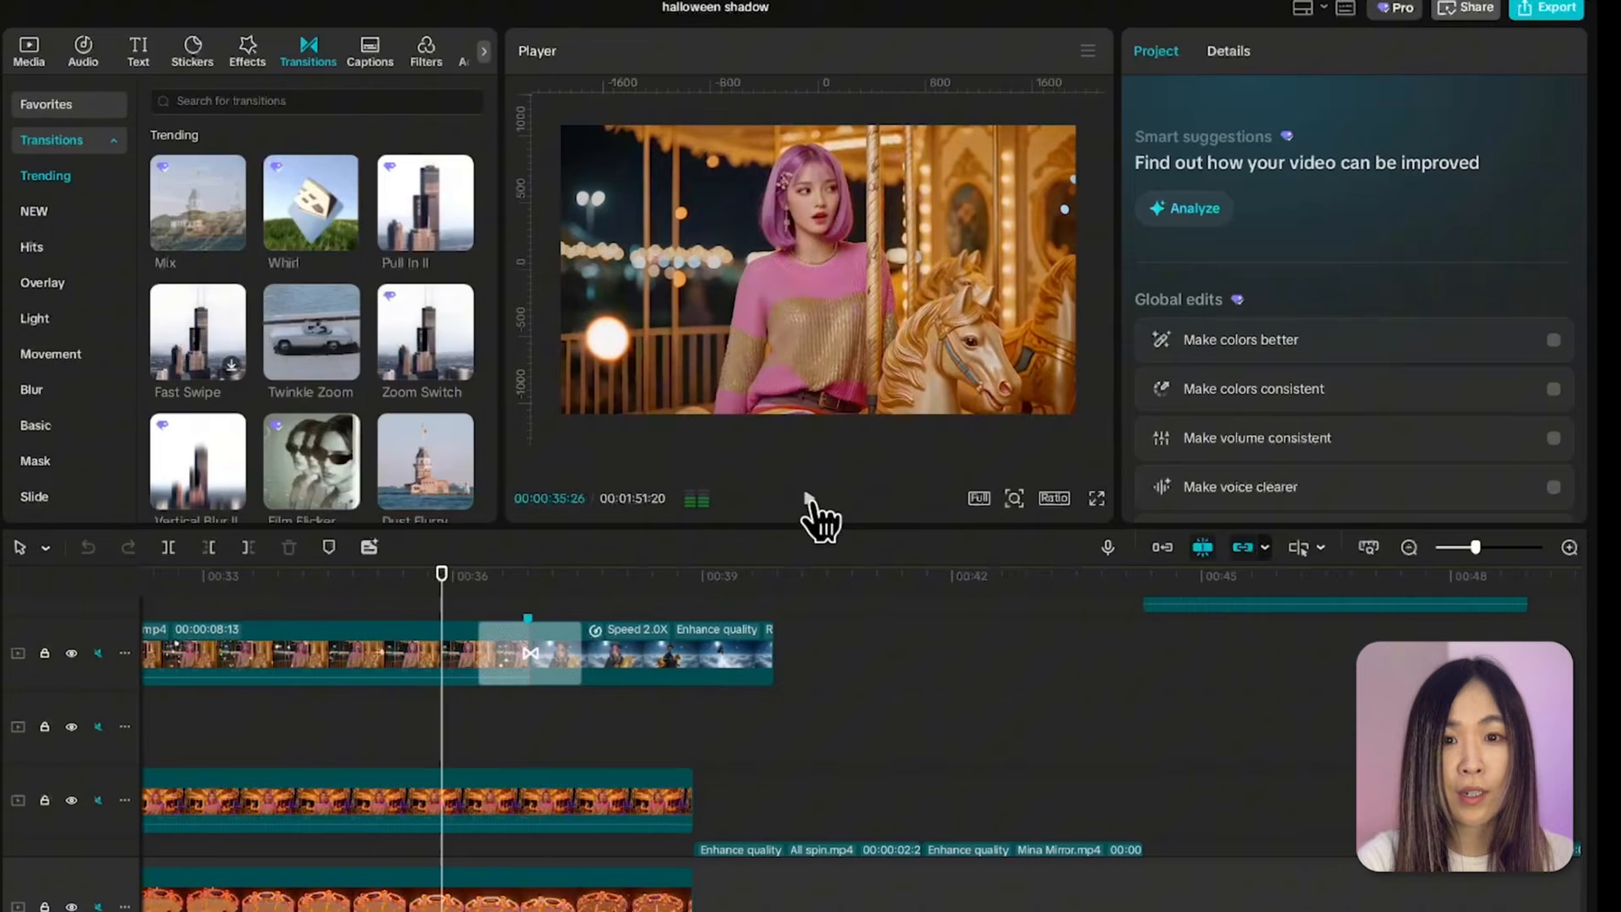
{"action": "left_click", "coordinate": [809, 498]}
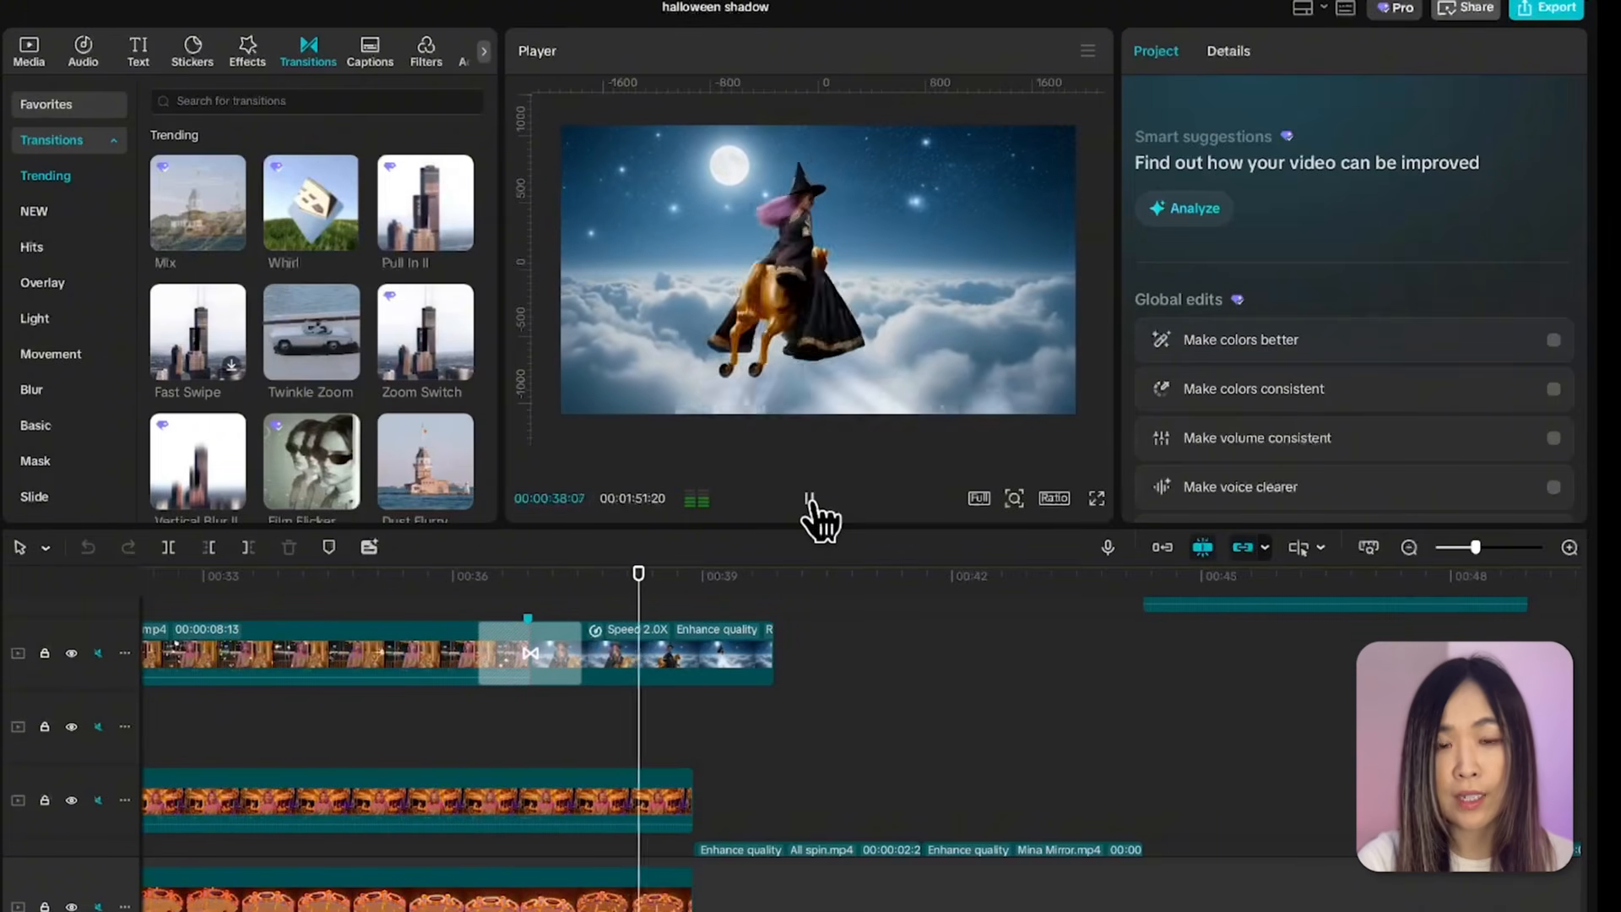
{"action": "left_click", "coordinate": [809, 499]}
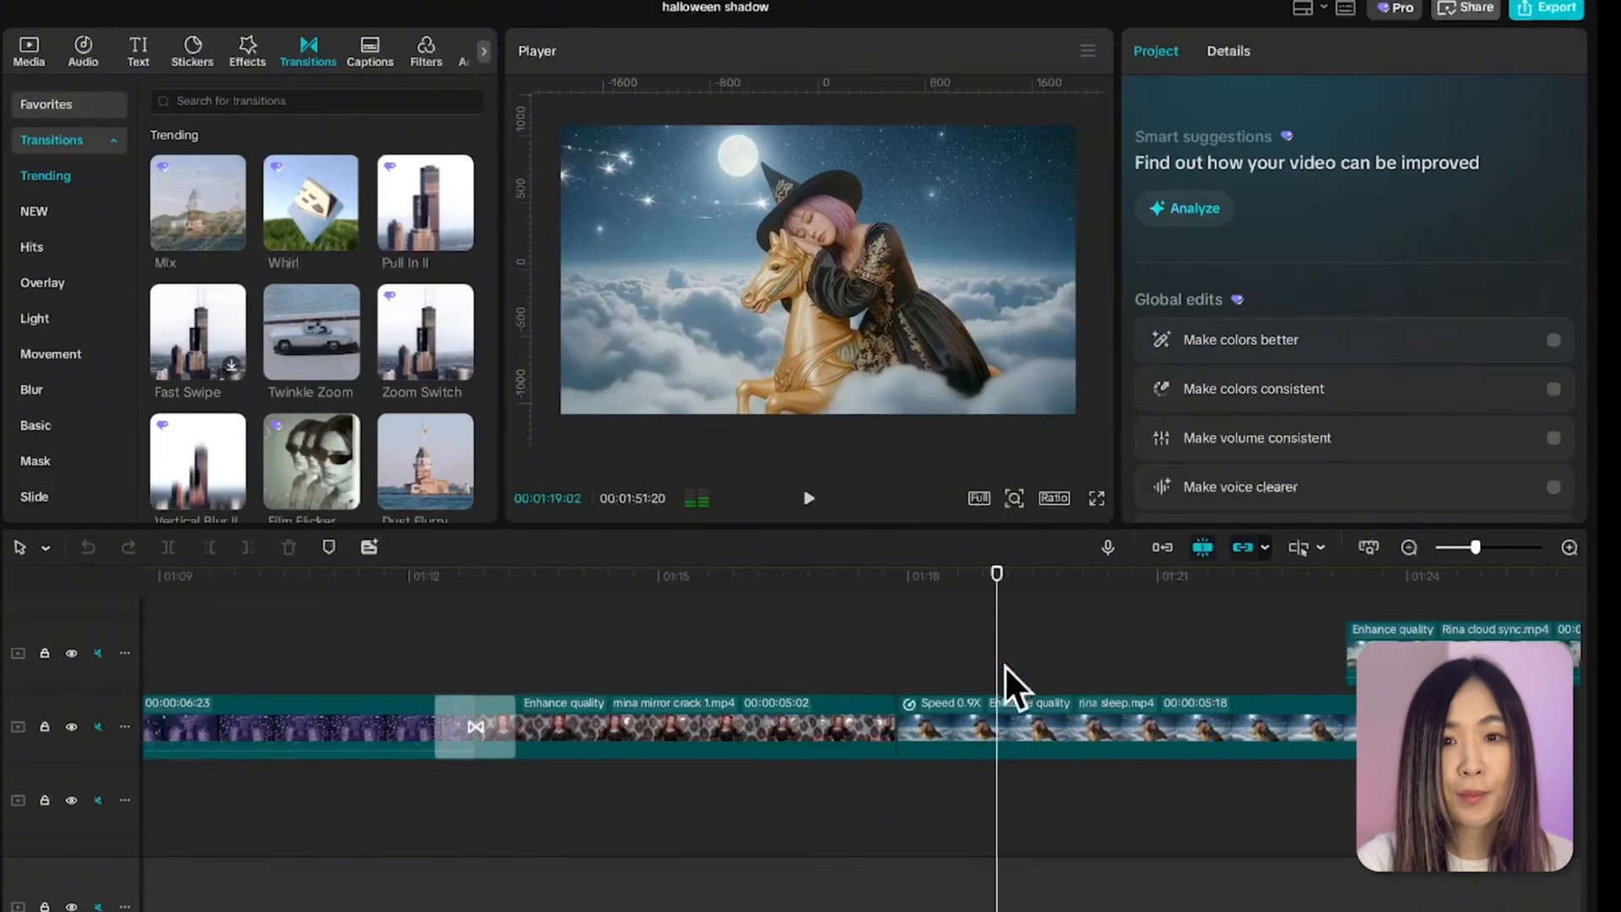
Step: Turn on Auto adjust for rina sleep.mp4 at intensity 38 and open its Color match option
{"action": "left_click", "coordinate": [1034, 722]}
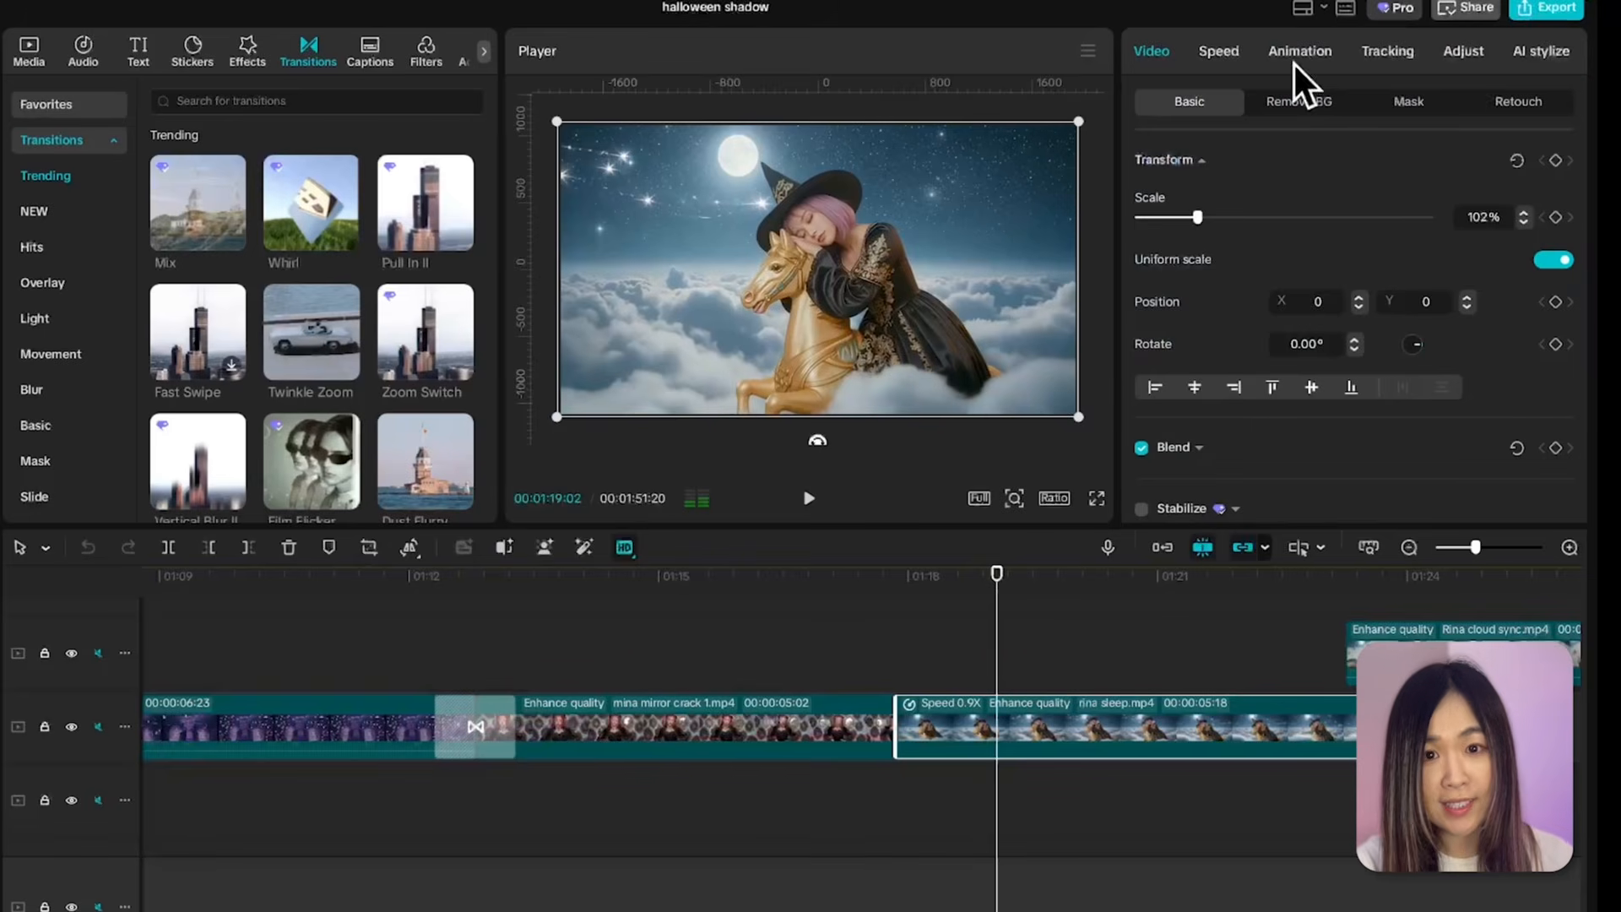
{"action": "left_click", "coordinate": [1545, 52]}
{"action": "left_click", "coordinate": [1463, 53]}
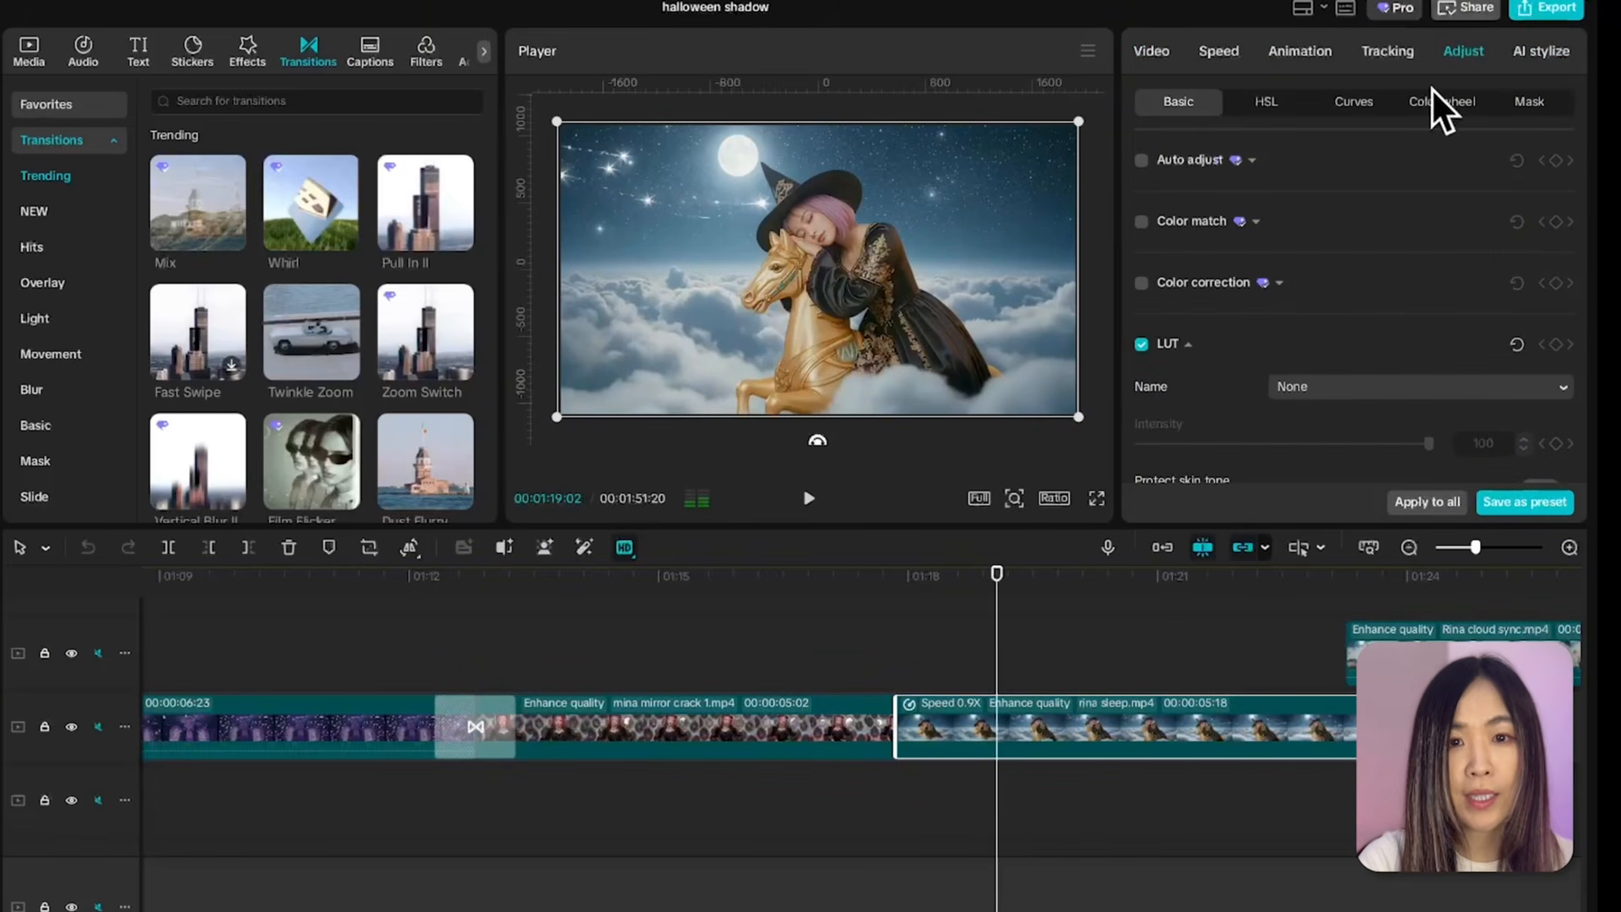
{"action": "left_click", "coordinate": [1143, 160]}
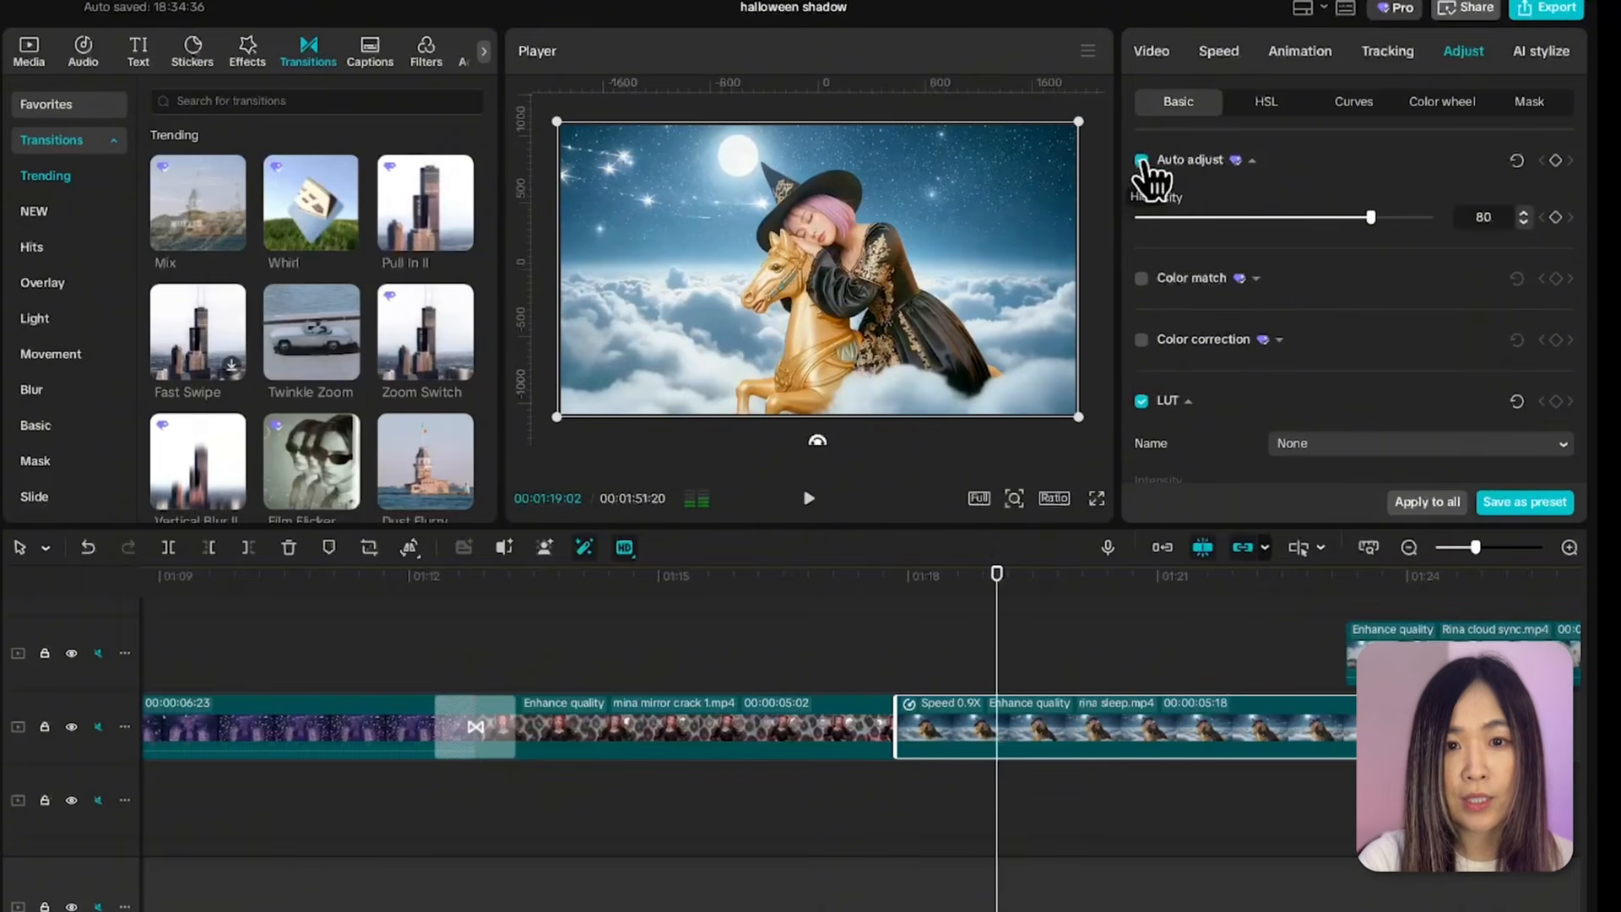
{"action": "left_click_drag", "start_coordinate": [1337, 224], "coordinate": [1247, 227]}
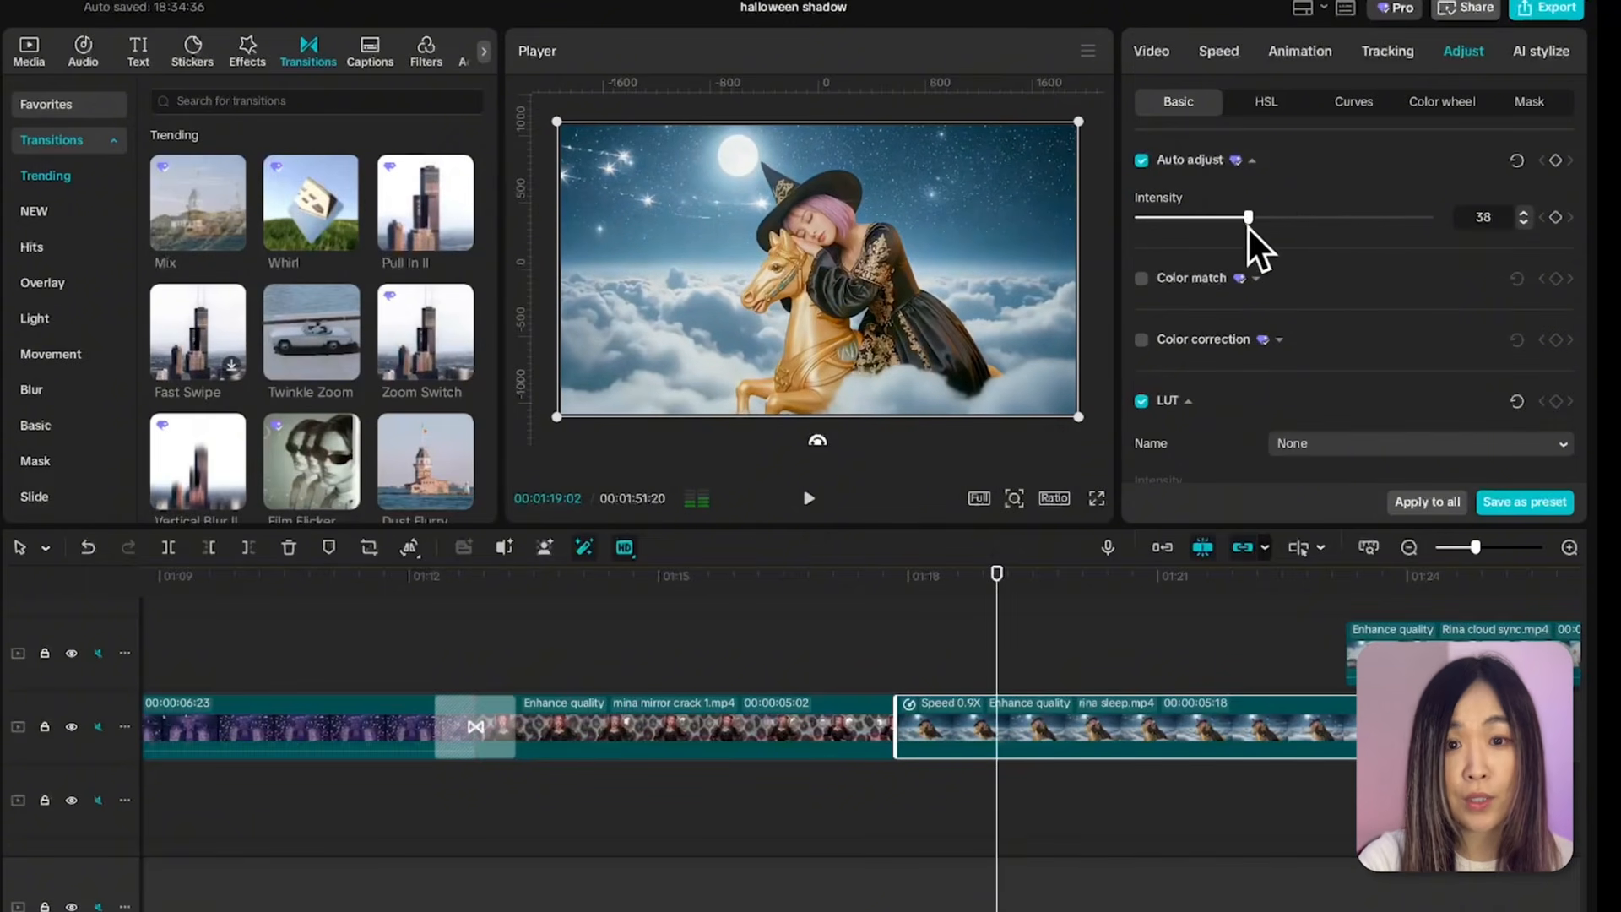
{"action": "left_click", "coordinate": [1141, 279]}
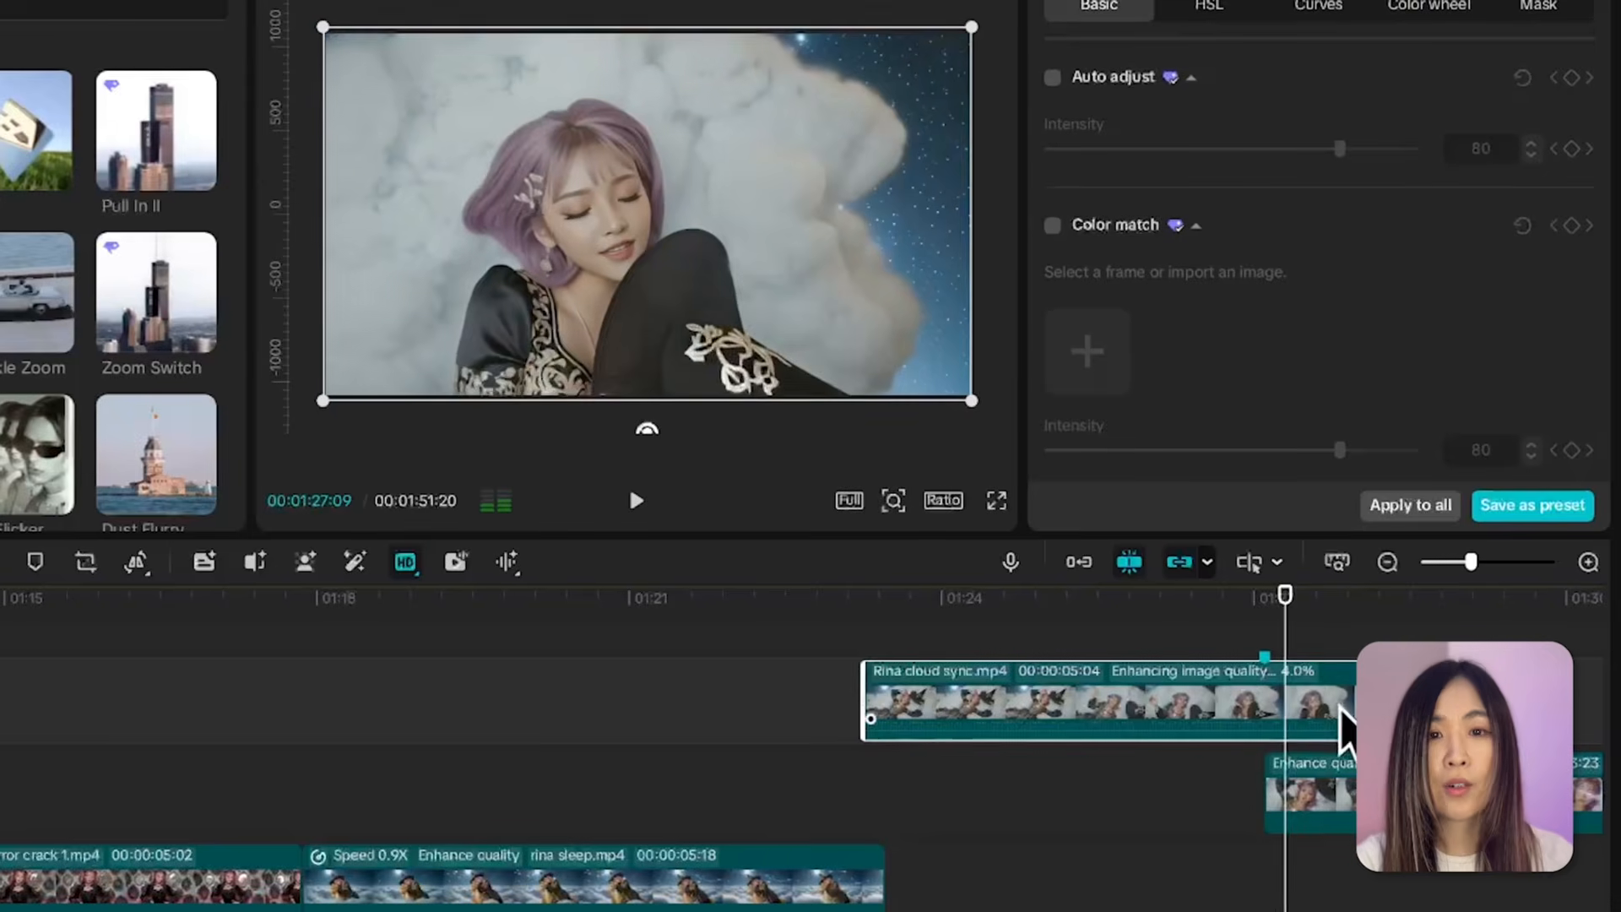
Step: Trim the end of Rina cloud sync.mp4 to a duration of 00:00:03:25, meeting the start of the neighbouring clip
{"action": "left_click_drag", "start_coordinate": [1397, 702], "coordinate": [1264, 702]}
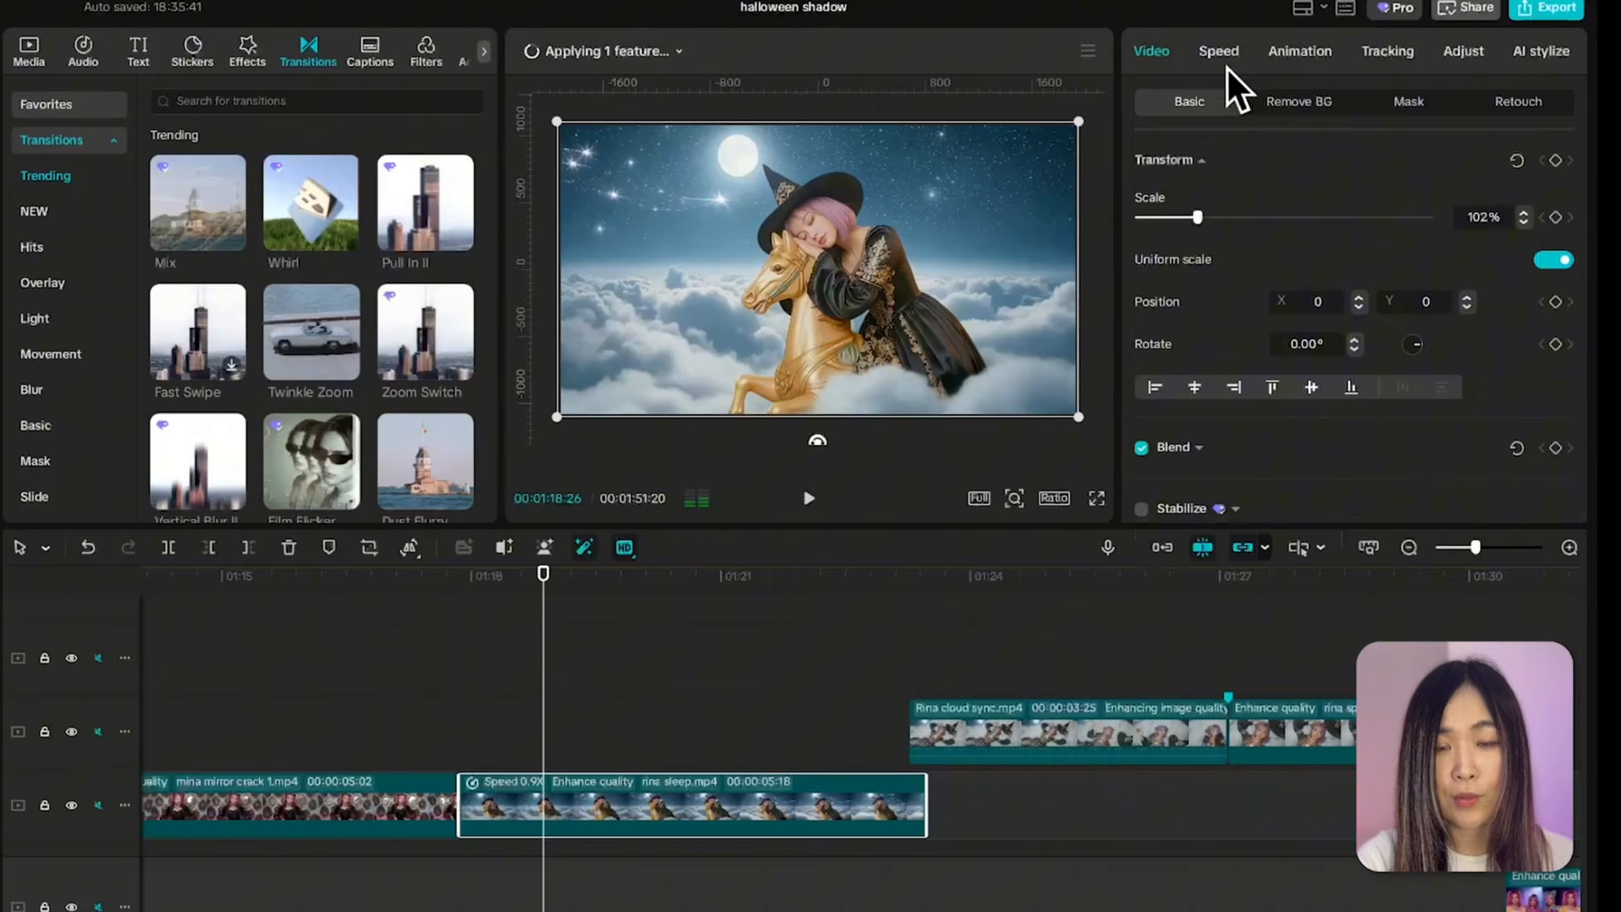
Step: Try speeding up rina sleep.mp4 to 1.77x and play back the result
{"action": "left_click", "coordinate": [1228, 66]}
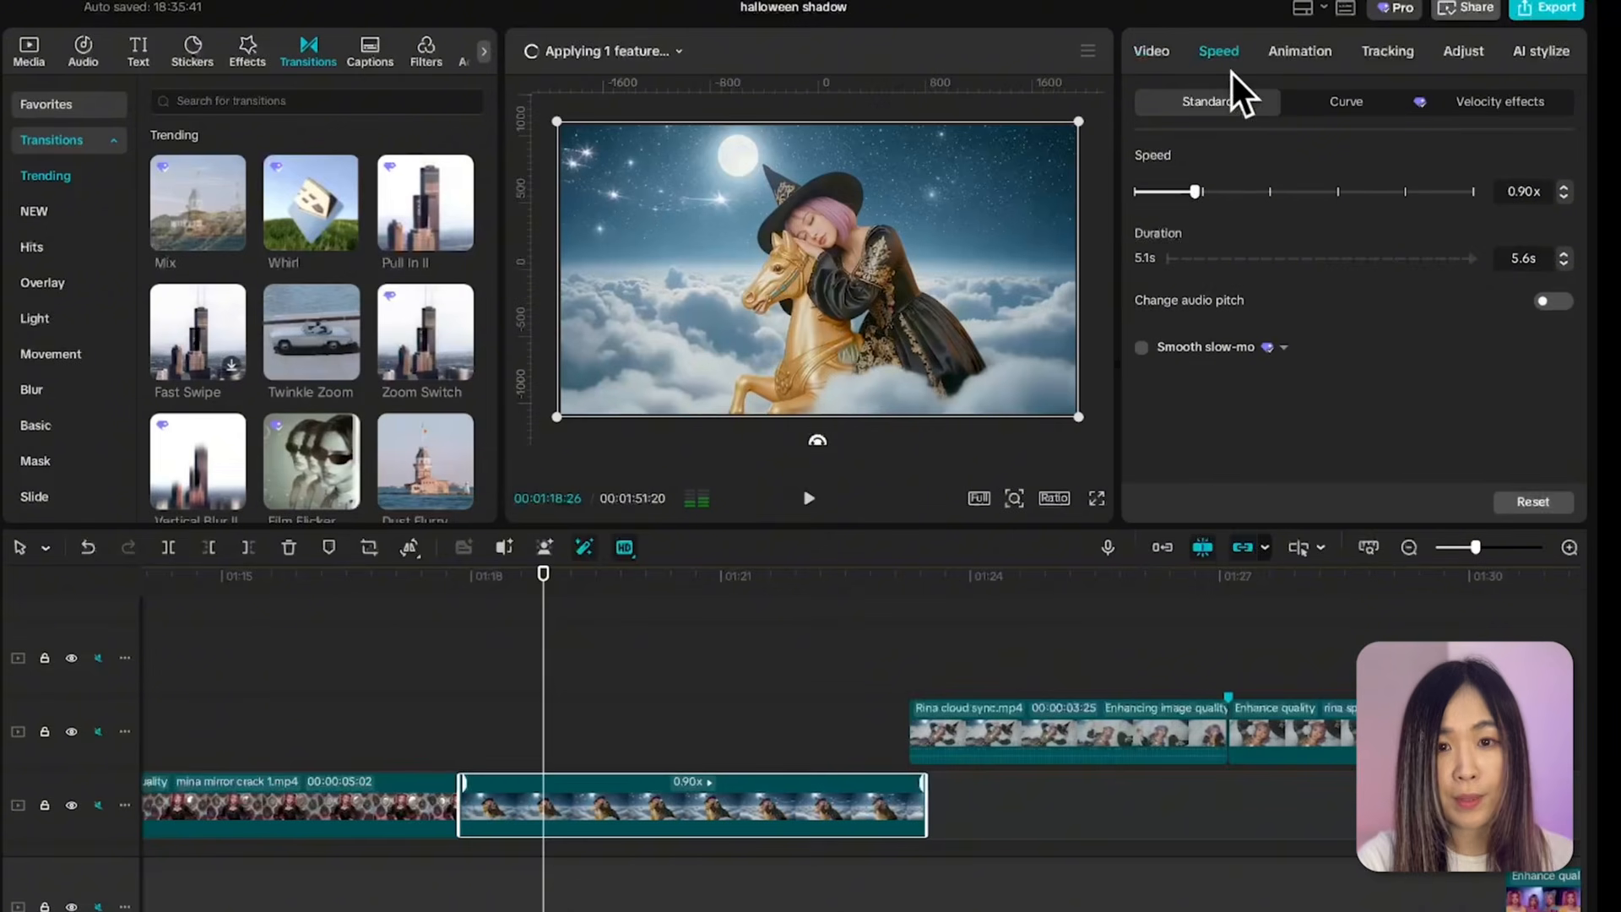
{"action": "left_click_drag", "start_coordinate": [1193, 187], "coordinate": [1255, 196]}
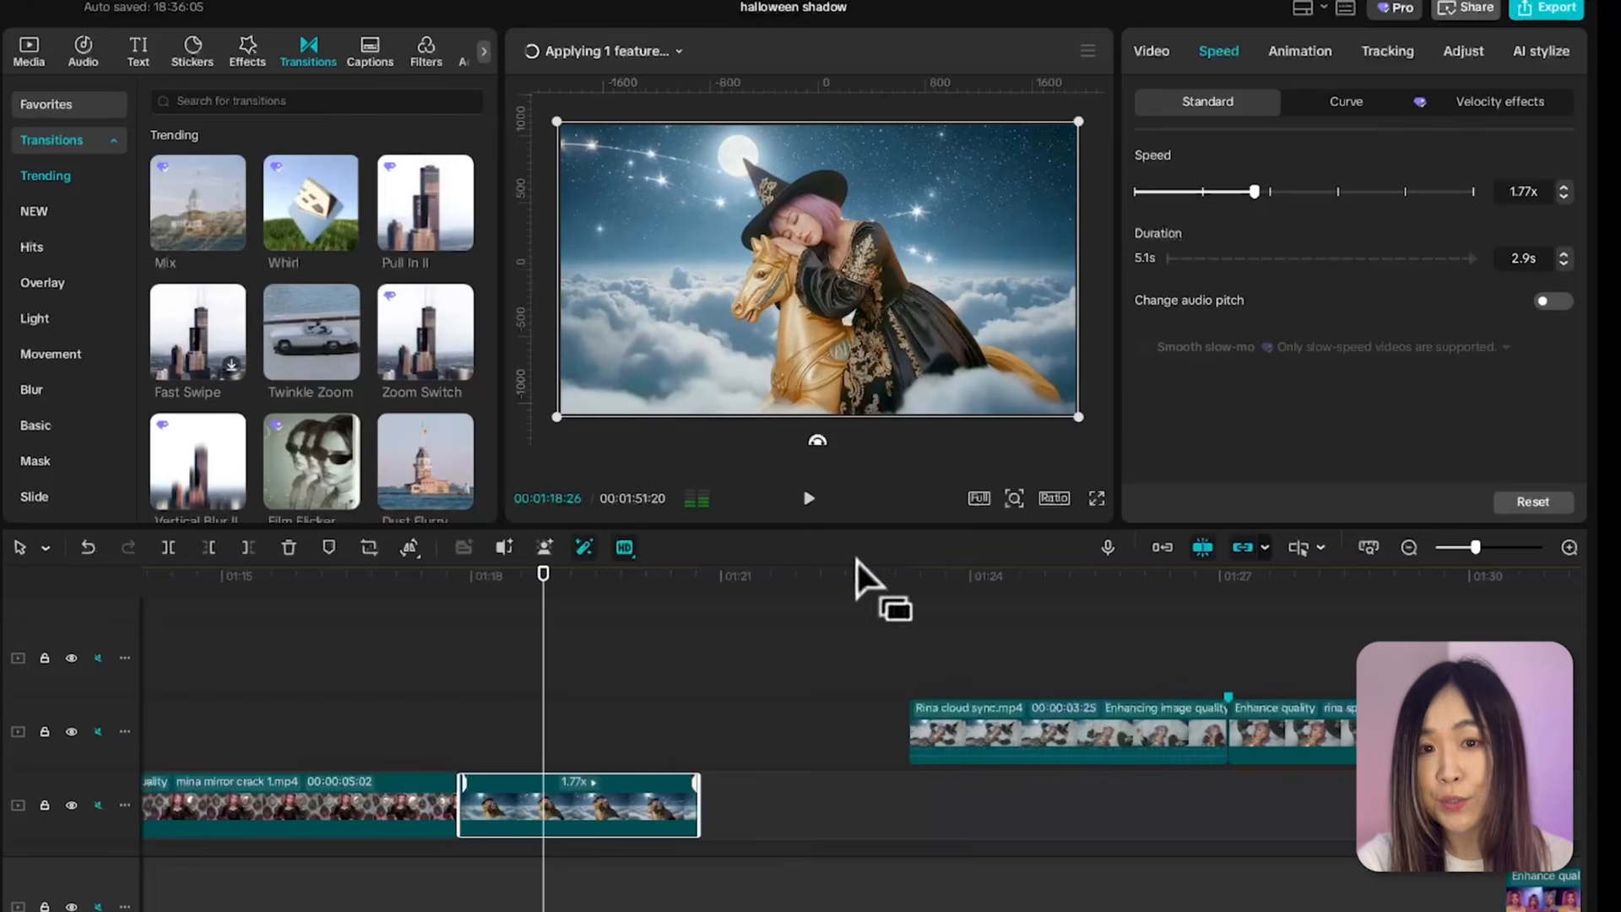
{"action": "left_click", "coordinate": [808, 498]}
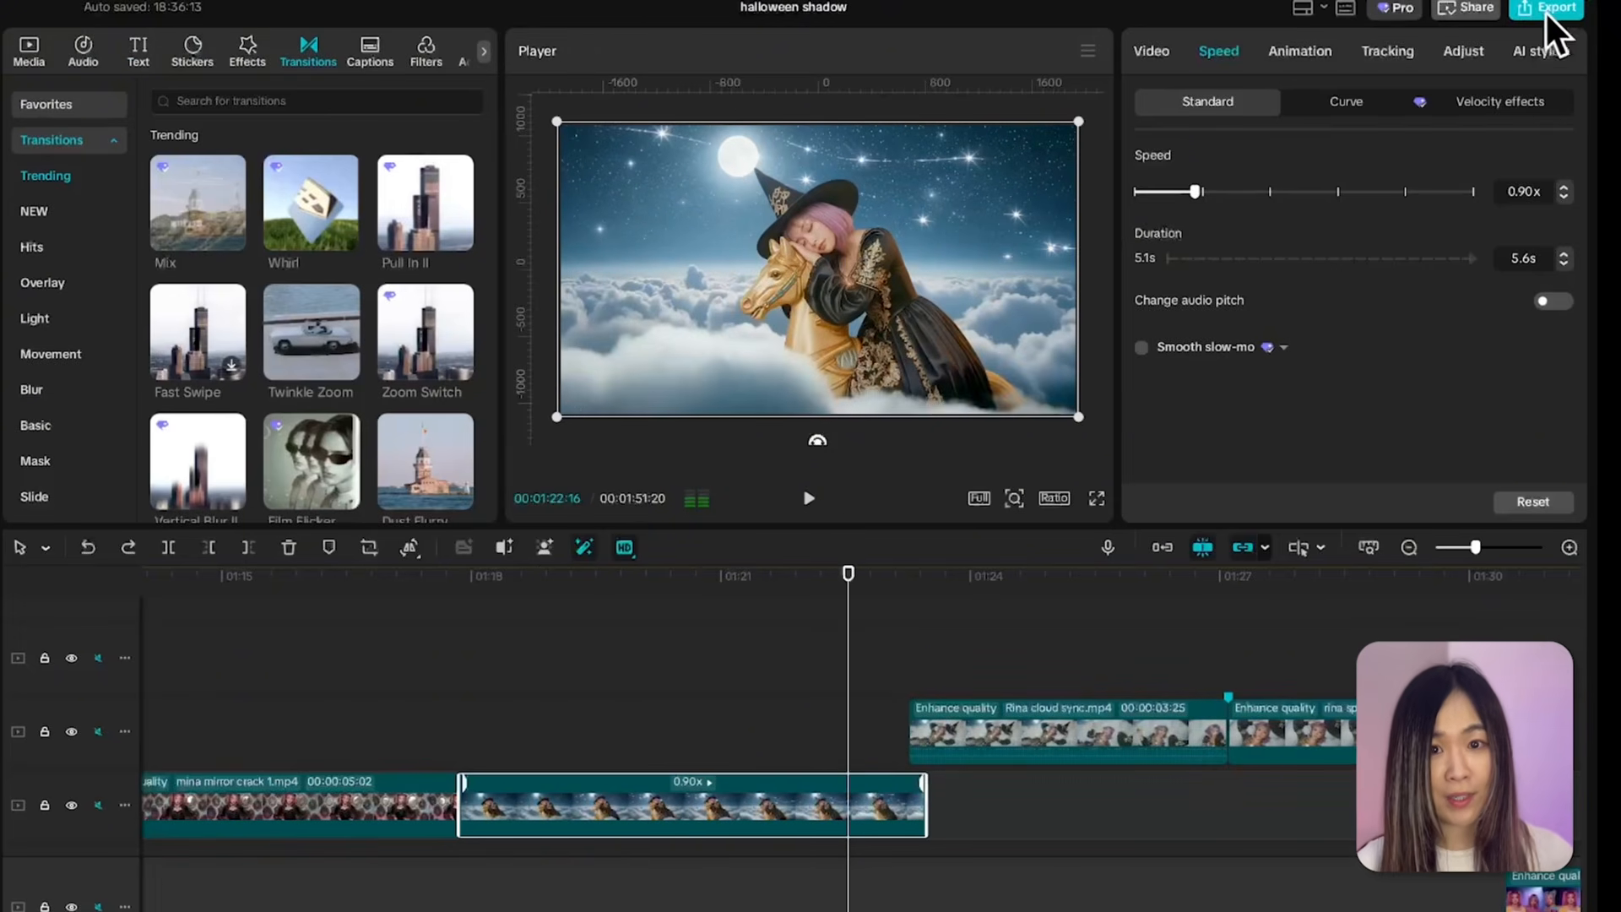
Step: Open the export settings for the halloween shadow project, choose 4K resolution and show the frame rate choices
{"action": "left_click", "coordinate": [1547, 10]}
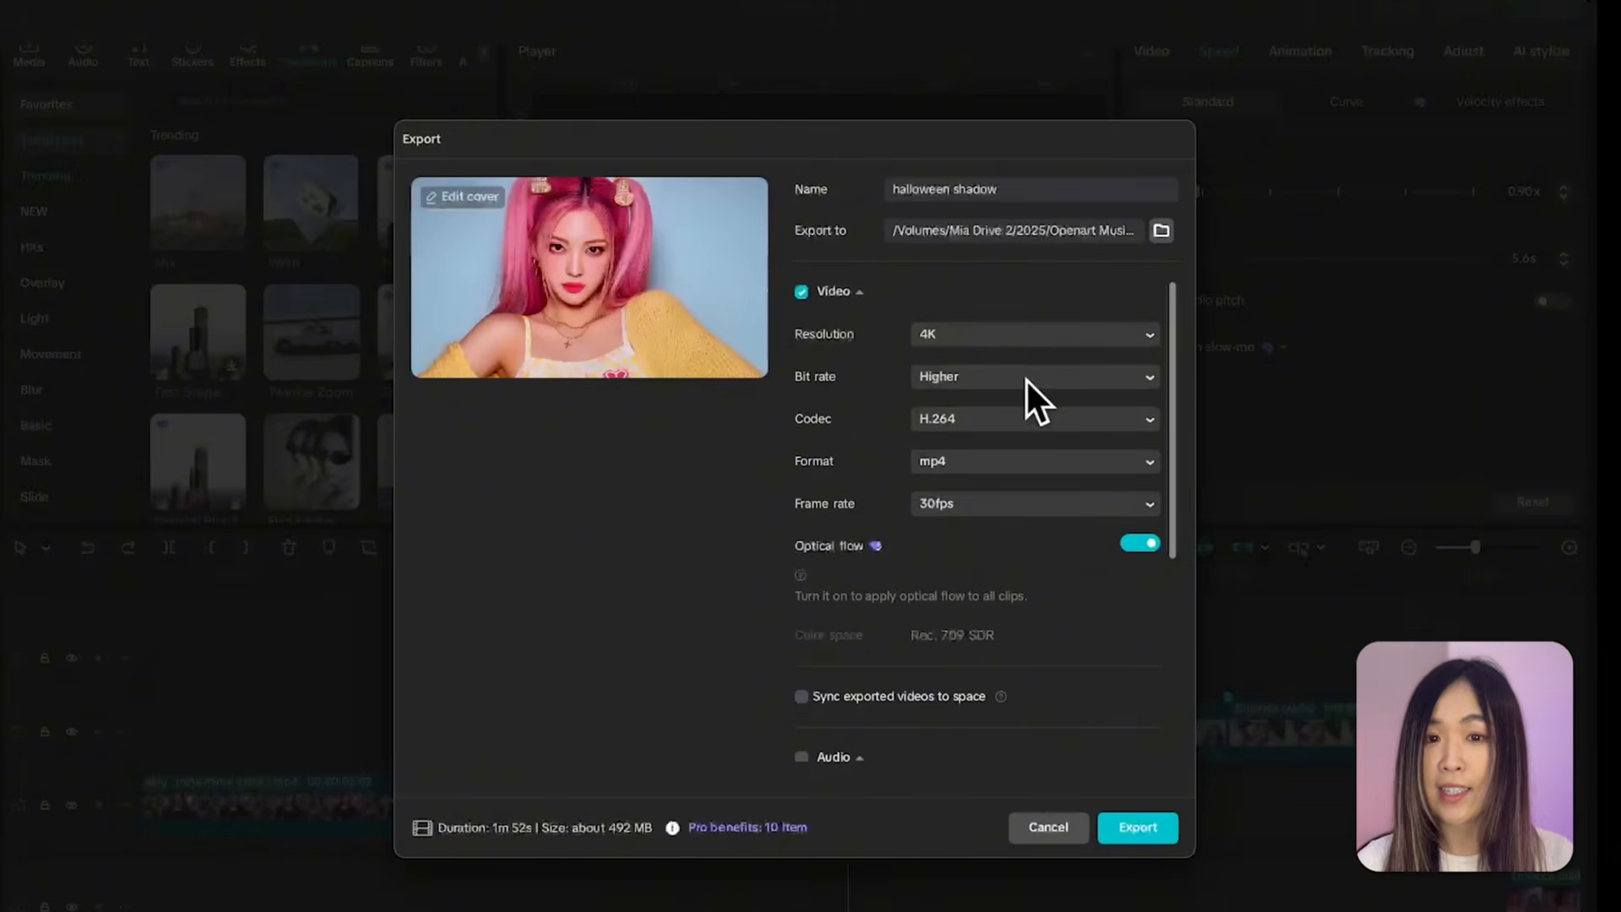
{"action": "left_click", "coordinate": [1035, 333]}
{"action": "left_click", "coordinate": [757, 533]}
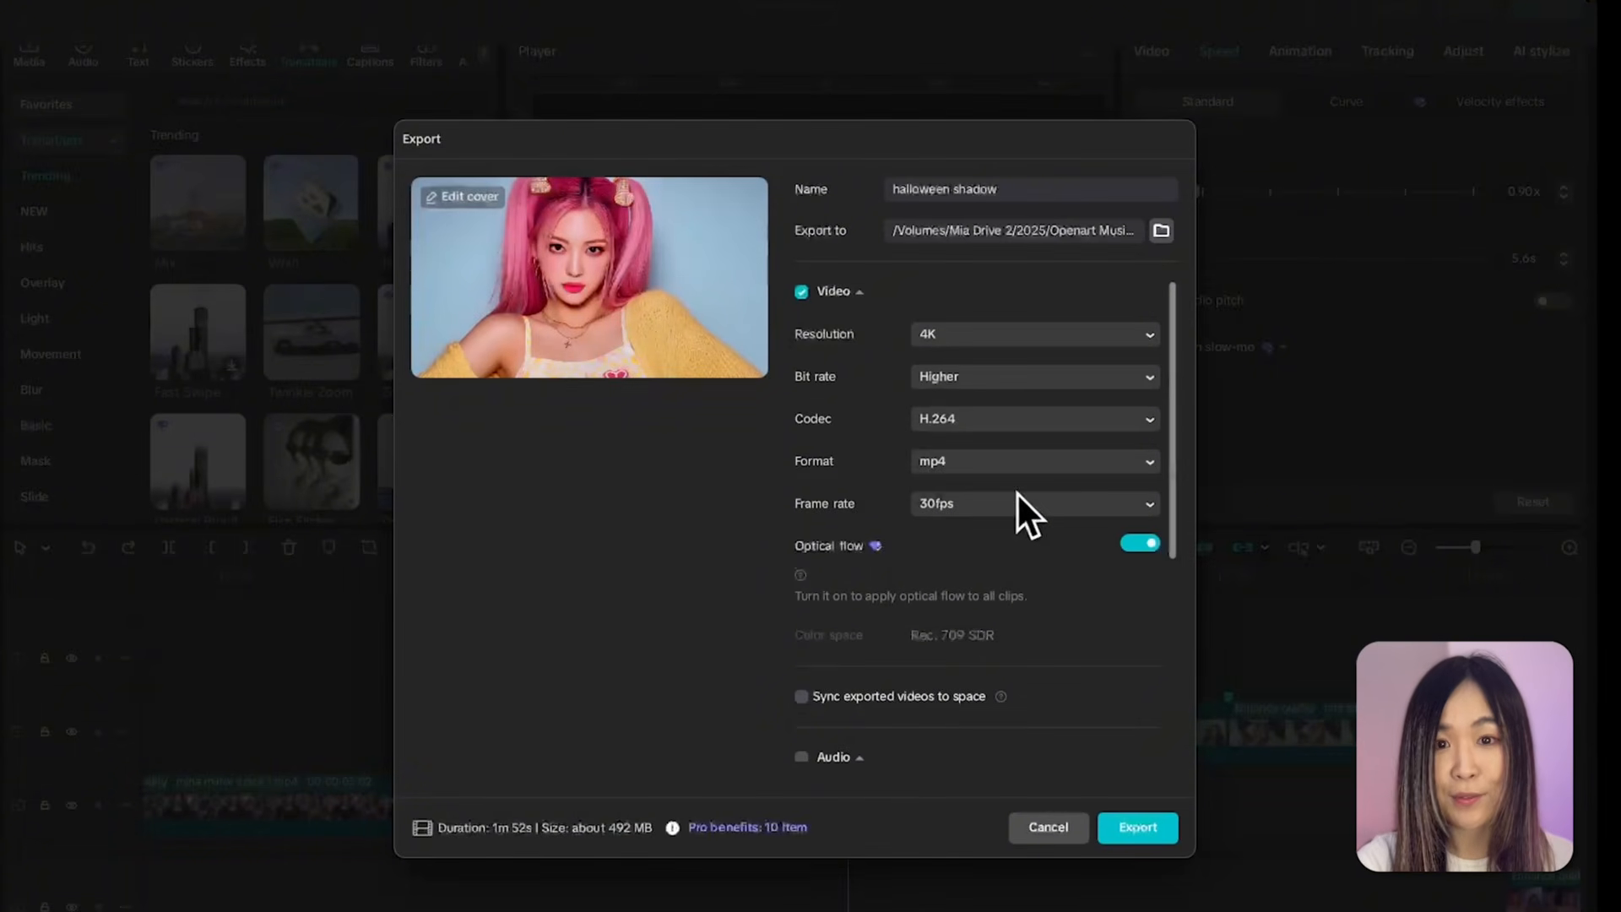
{"action": "left_click", "coordinate": [1031, 505]}
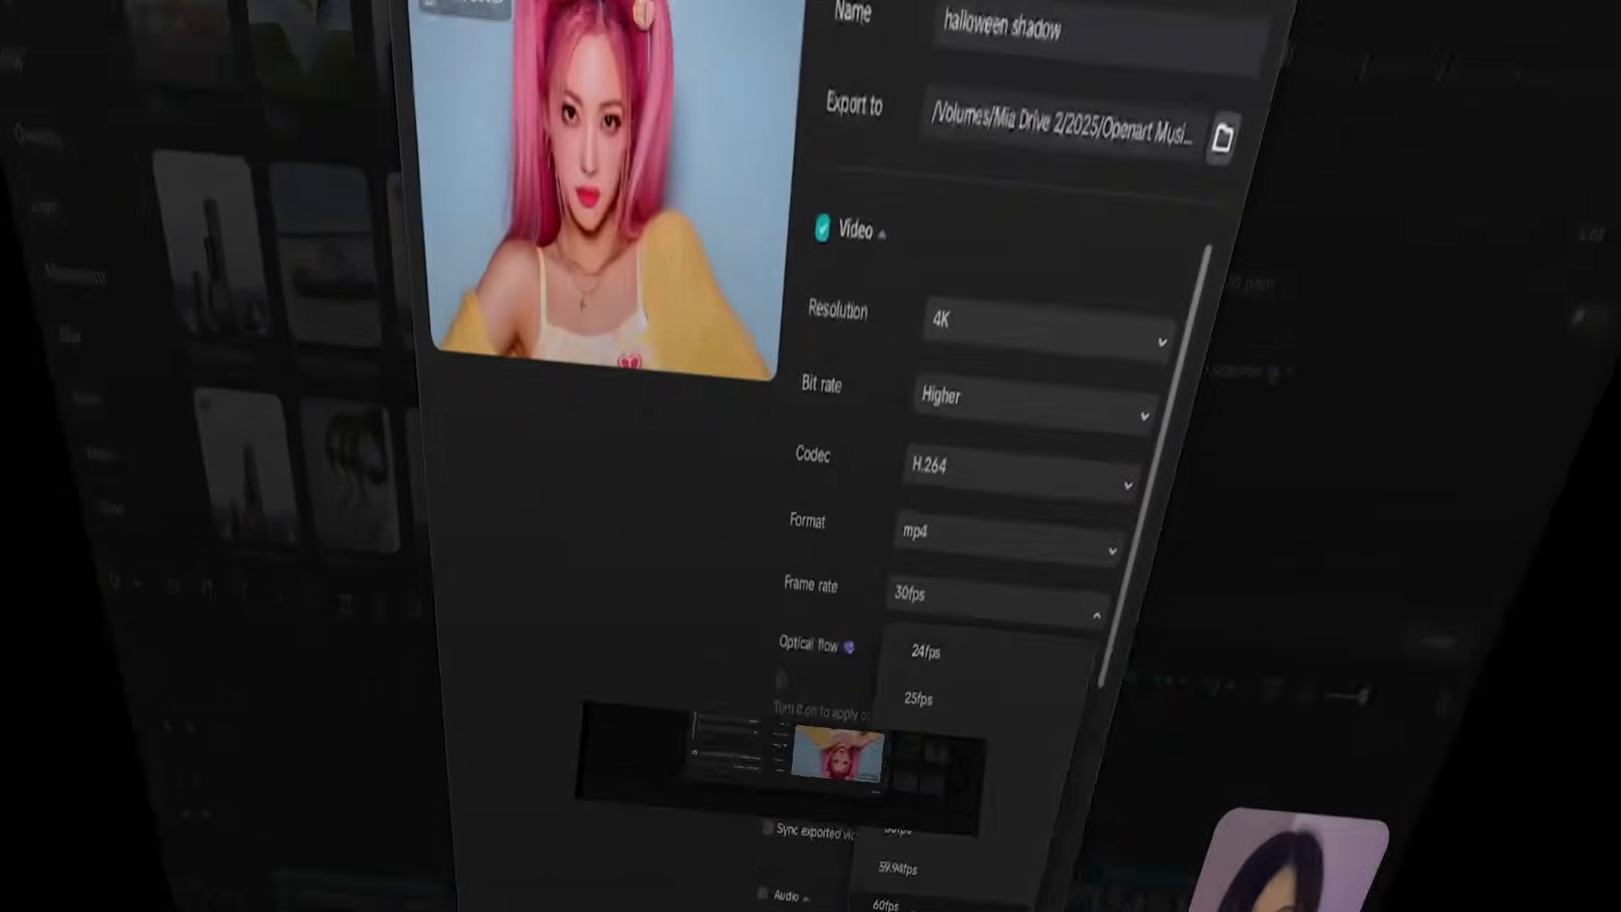